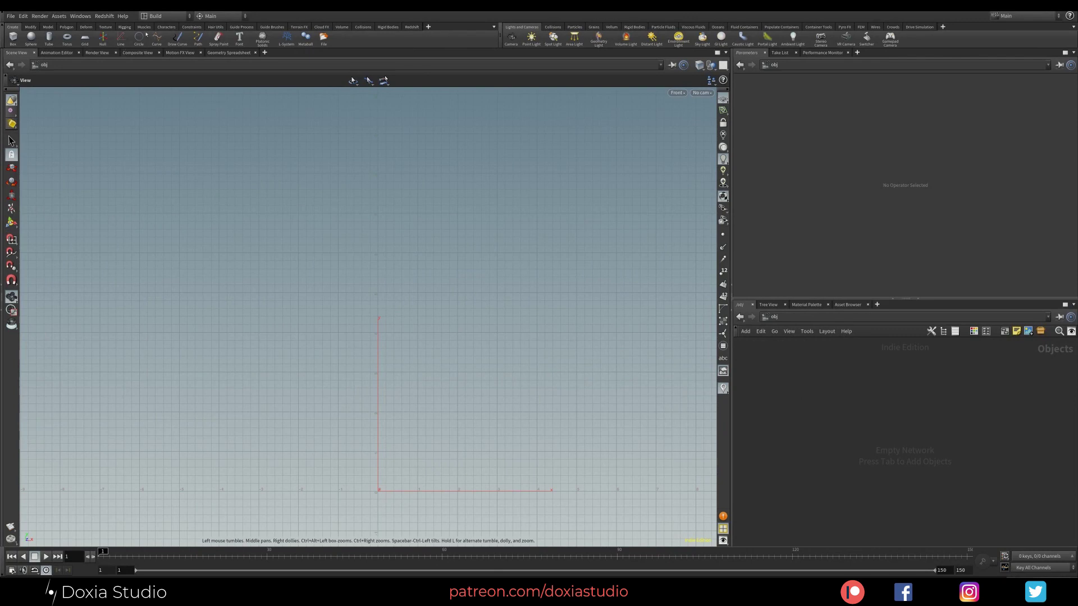
Step: Draw a zigzagging seven-point polygon curve with the Curve tool in the front view, rising upward from near the origin
click(180, 40)
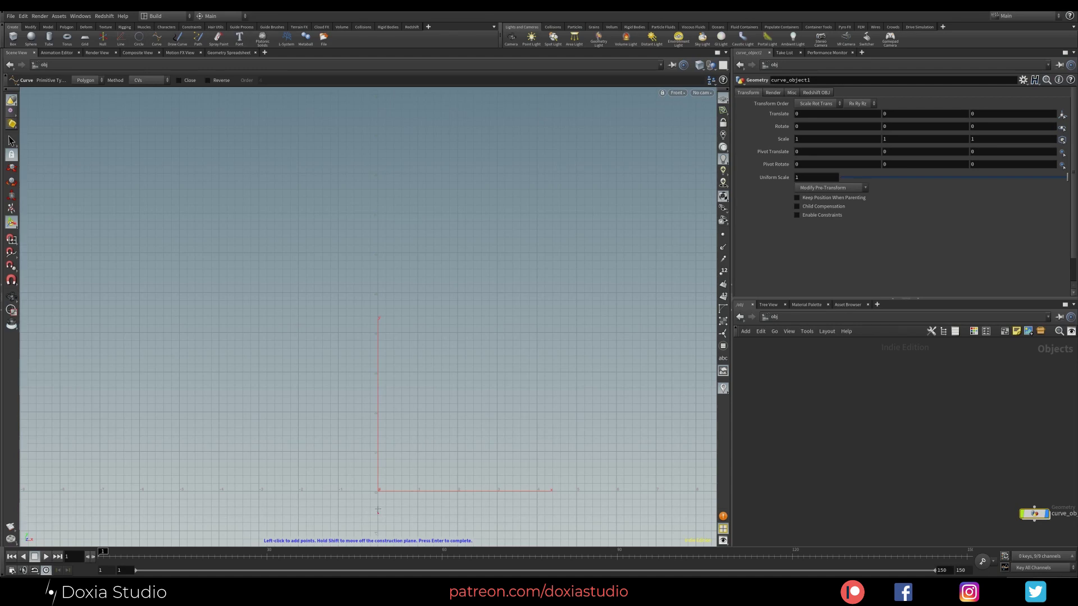
click(362, 369)
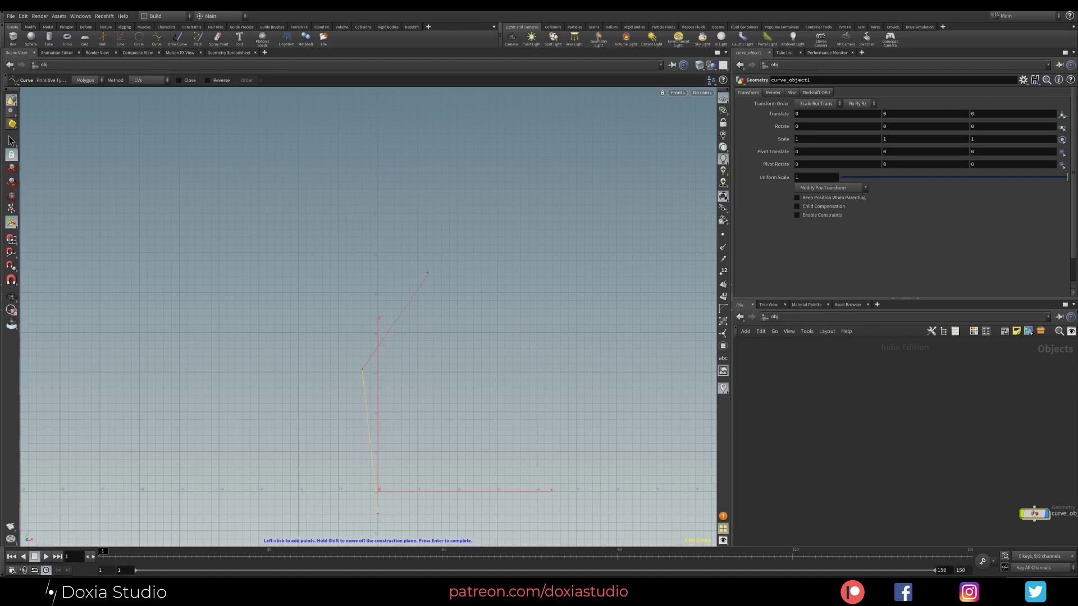
click(415, 237)
click(364, 145)
alt+middle_drag(371, 140, 360, 295)
click(308, 164)
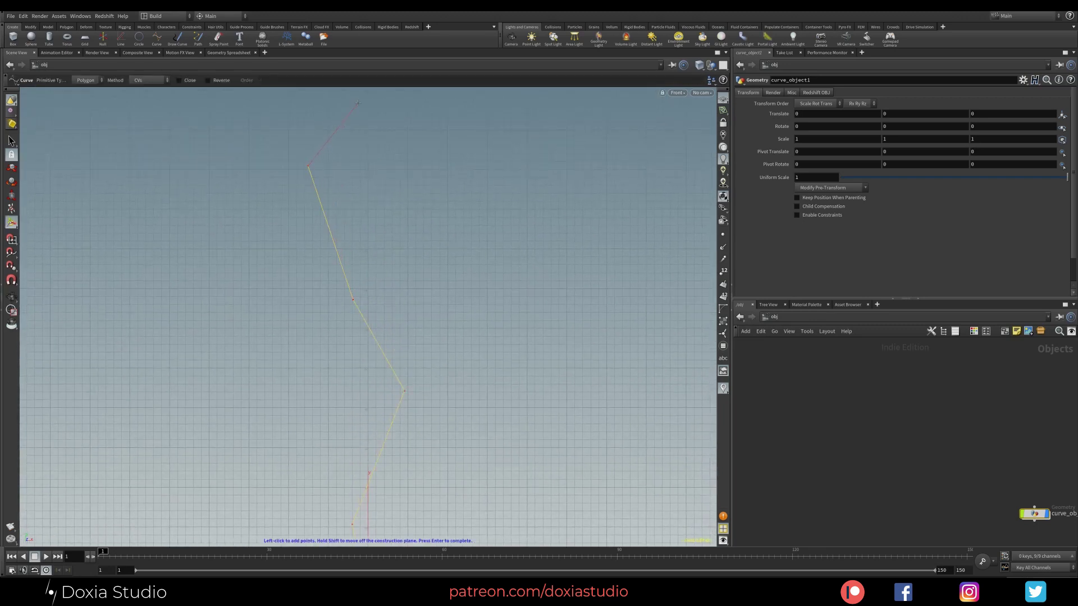
click(371, 94)
middle_drag(370, 93, 353, 227)
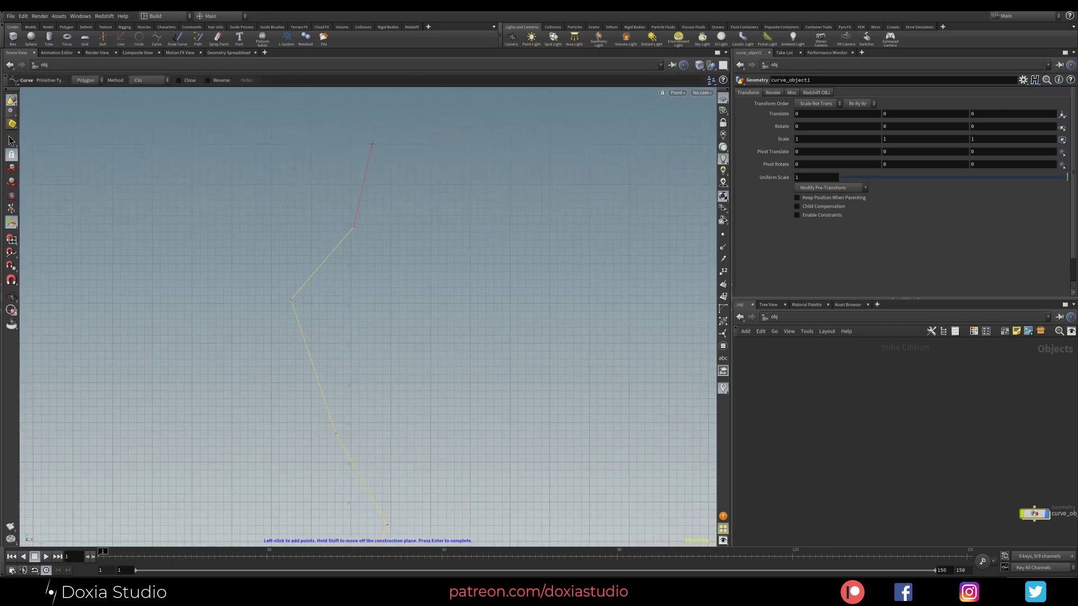
click(372, 144)
key(Return)
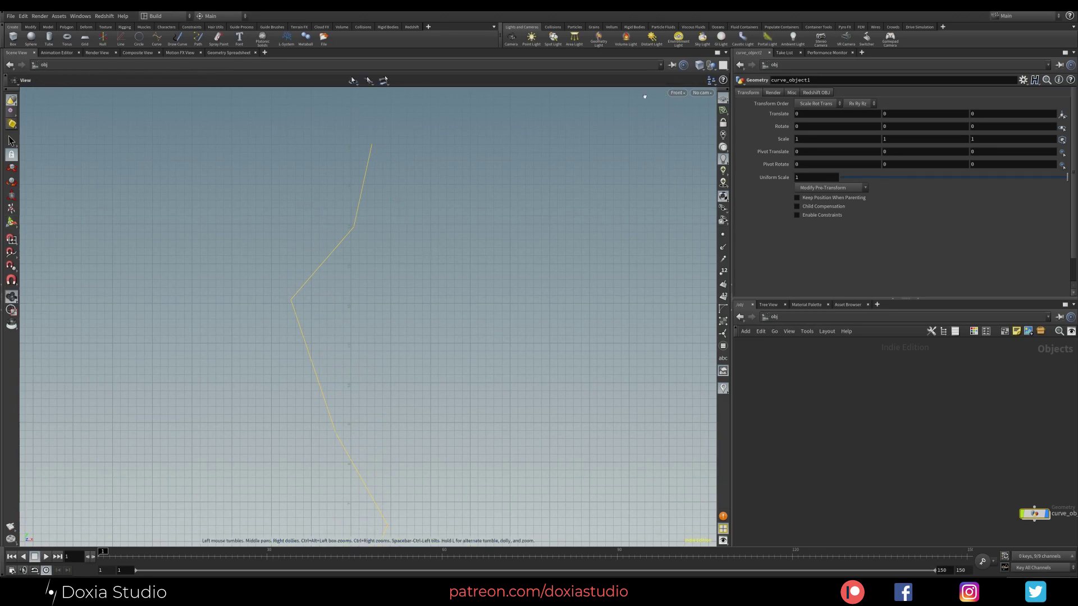
Step: Switch the viewport from front to perspective and frame the whole curve from an angle
click(676, 92)
mouse_move(702, 110)
click(750, 110)
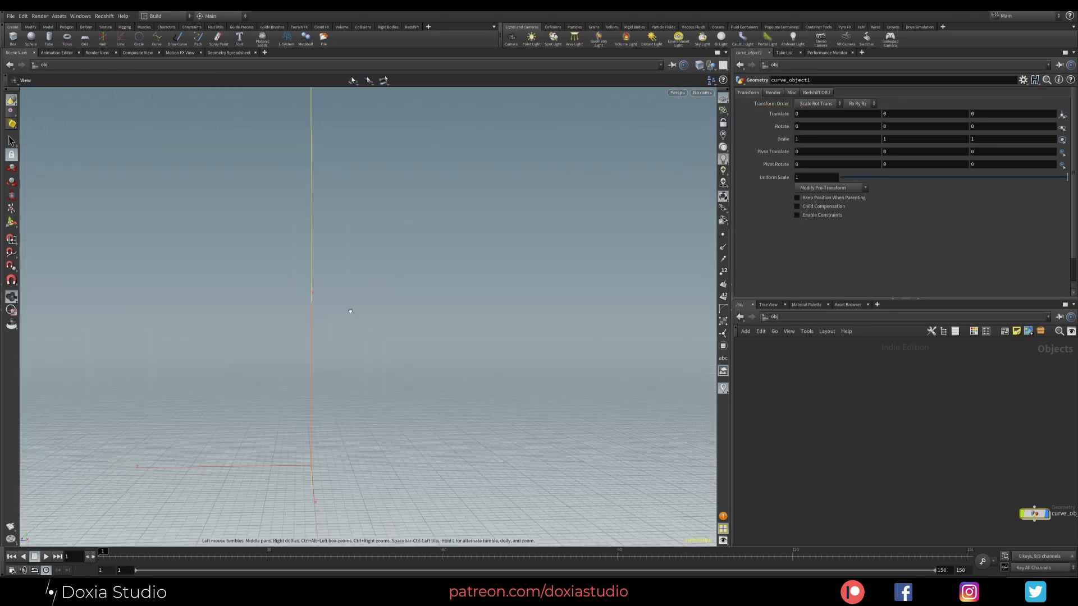
drag(353, 351, 204, 370)
drag(224, 335, 292, 339)
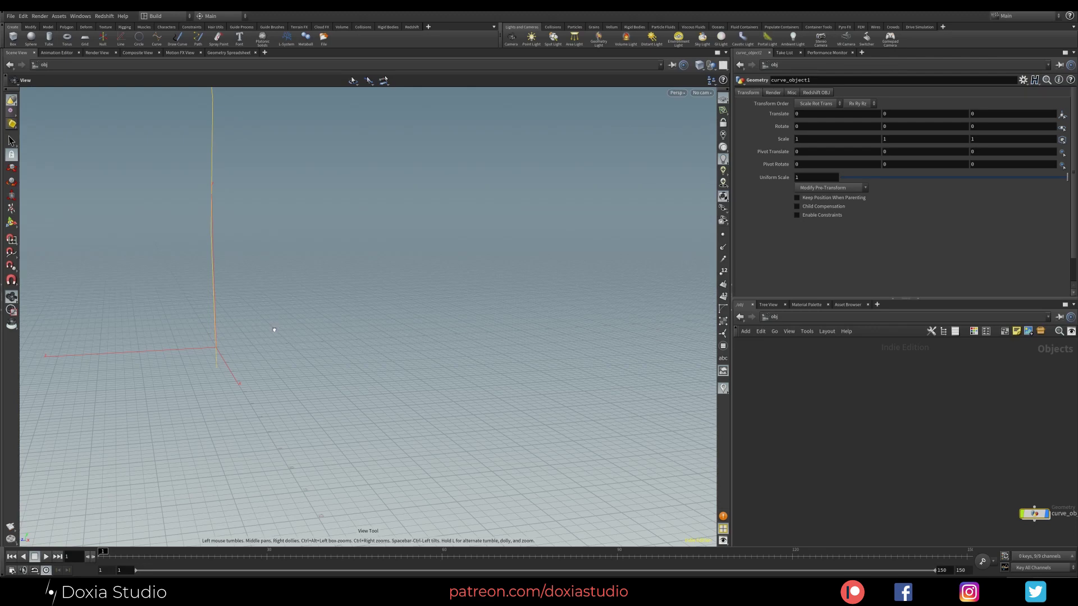
right_click(274, 330)
click(348, 353)
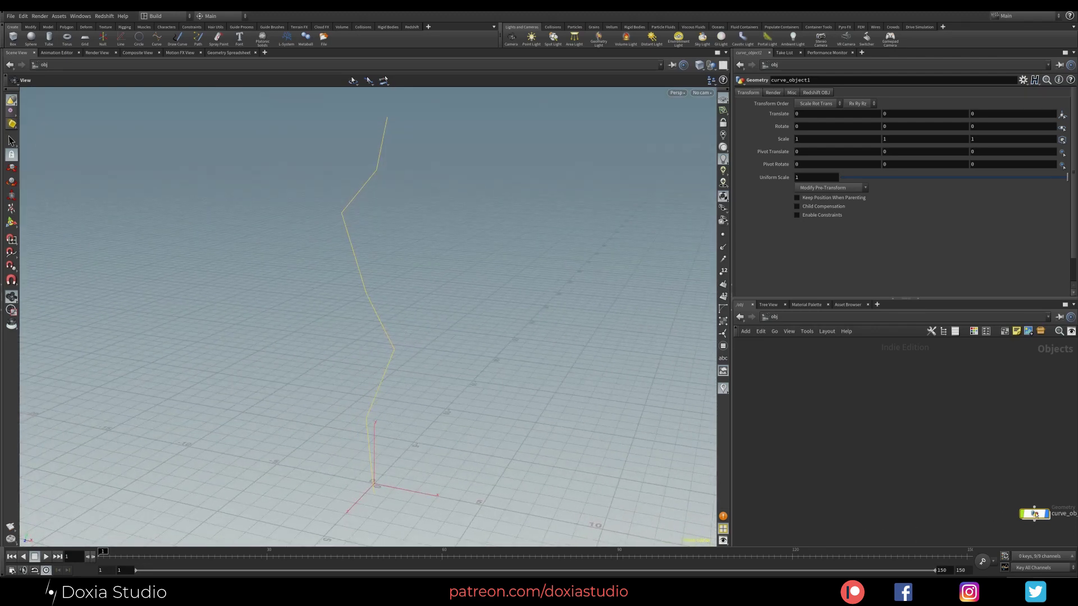
Step: Enter the curve object's geometry network and make room below its curve node
drag(1037, 514, 811, 375)
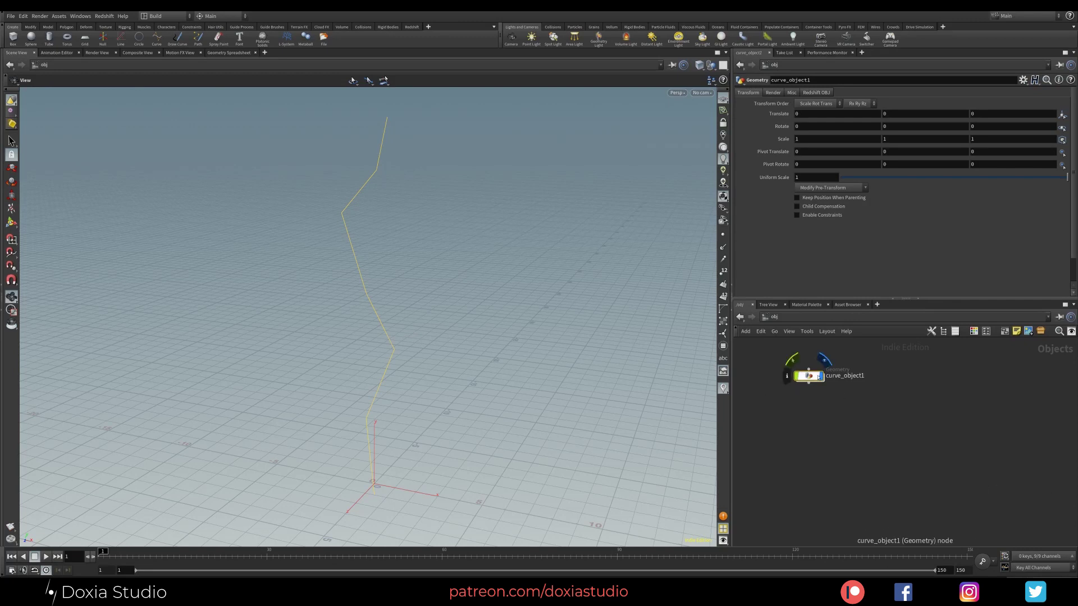
double_click(809, 375)
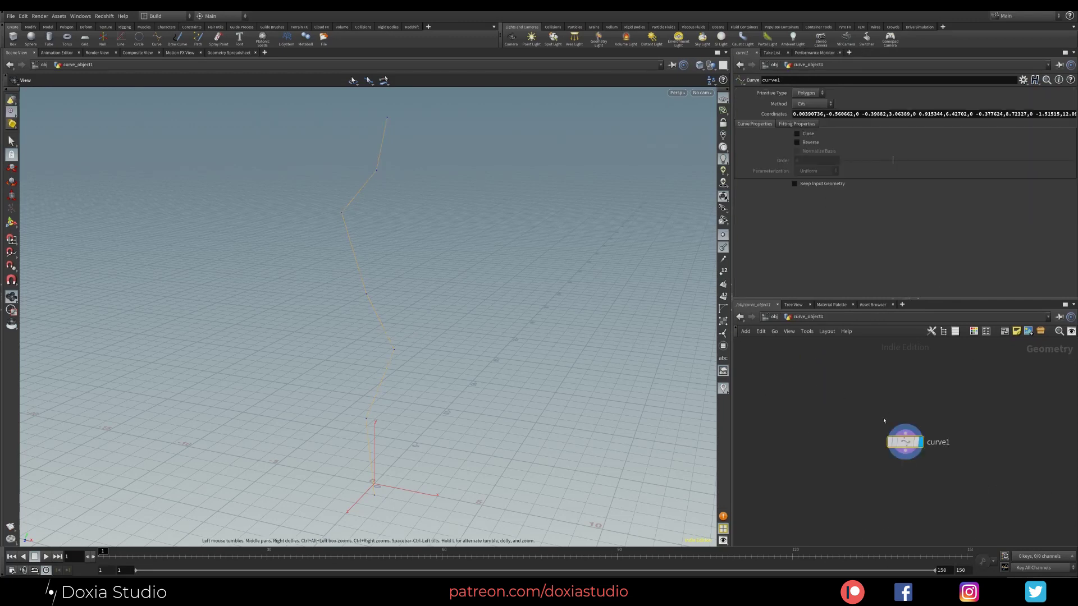
drag(890, 427, 827, 380)
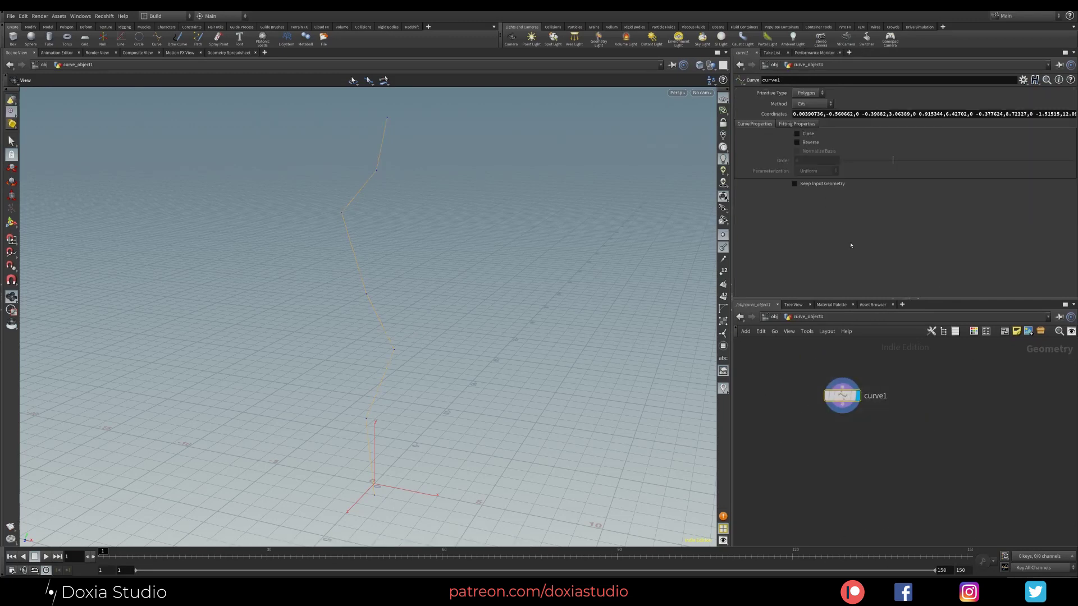
Step: Set the curve's primitive type to Bezier and its method to Breakpoints so it runs smoothly through its points
click(811, 93)
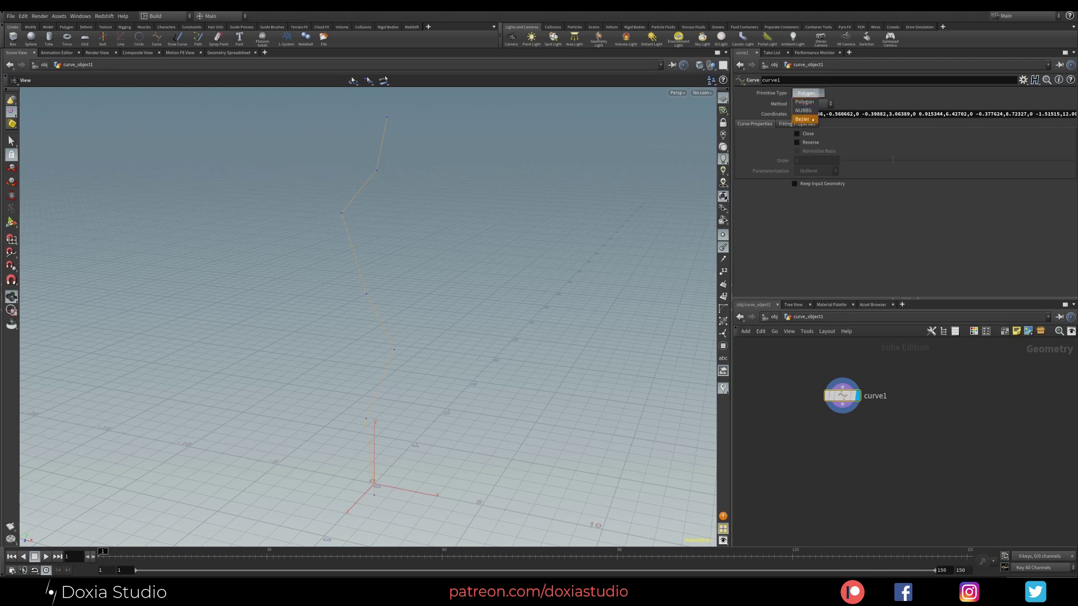
click(805, 110)
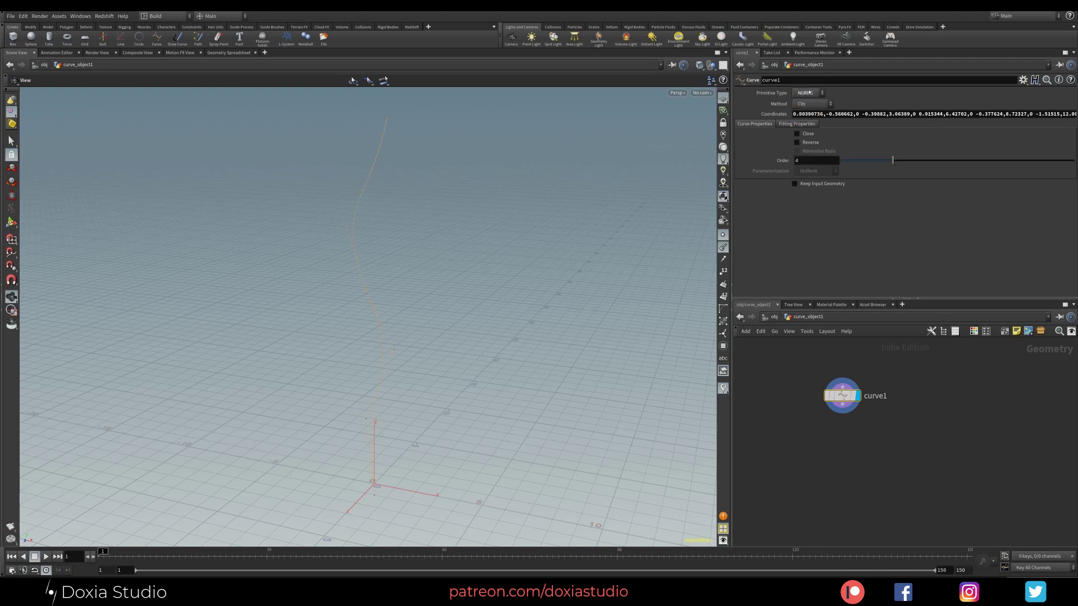
click(809, 93)
click(807, 119)
click(811, 105)
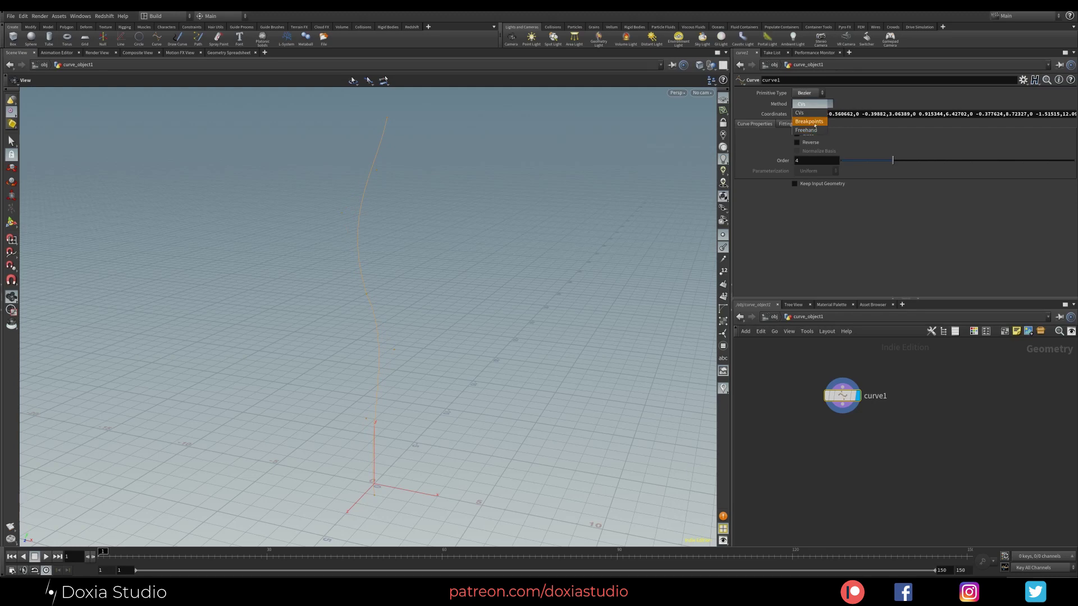
click(815, 122)
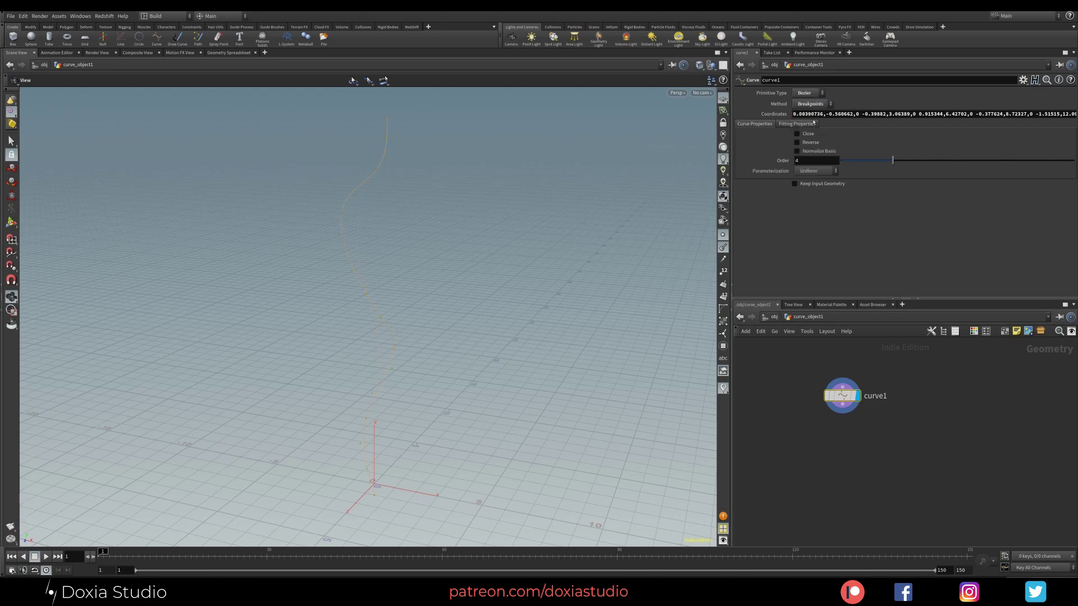
drag(369, 340, 417, 345)
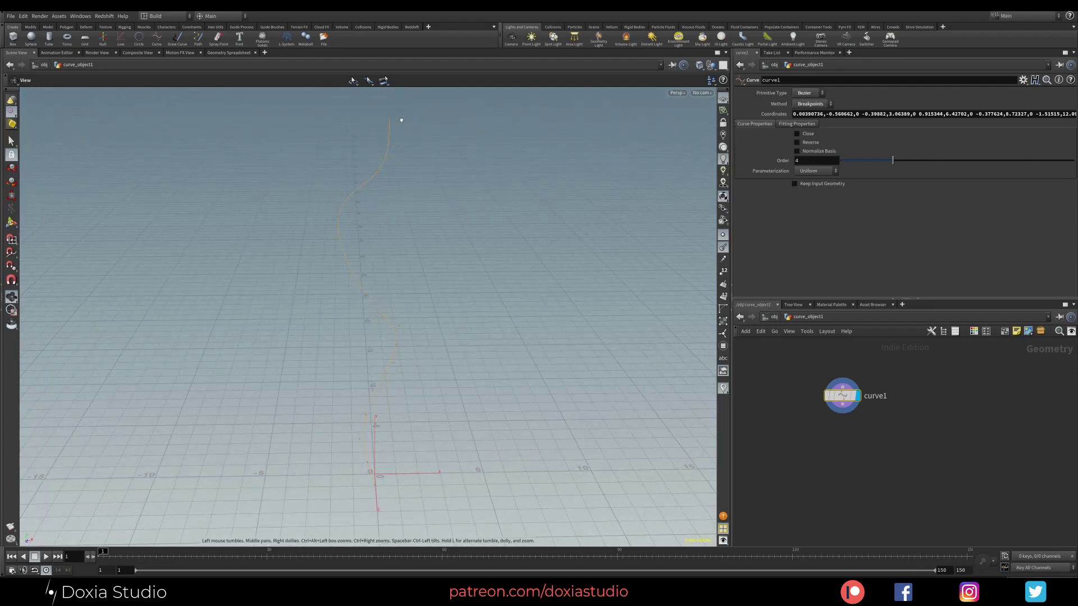
Step: Add a Resample node below the curve node, fed by it, and display its output
drag(847, 411, 815, 386)
key(Tab)
text(resa)
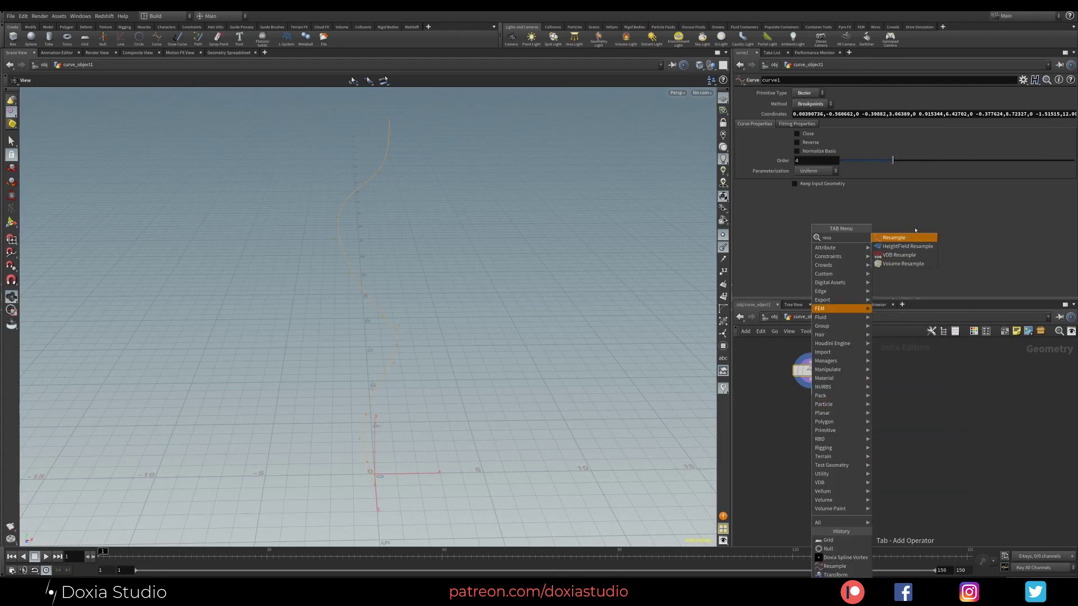
key(Return)
click(811, 427)
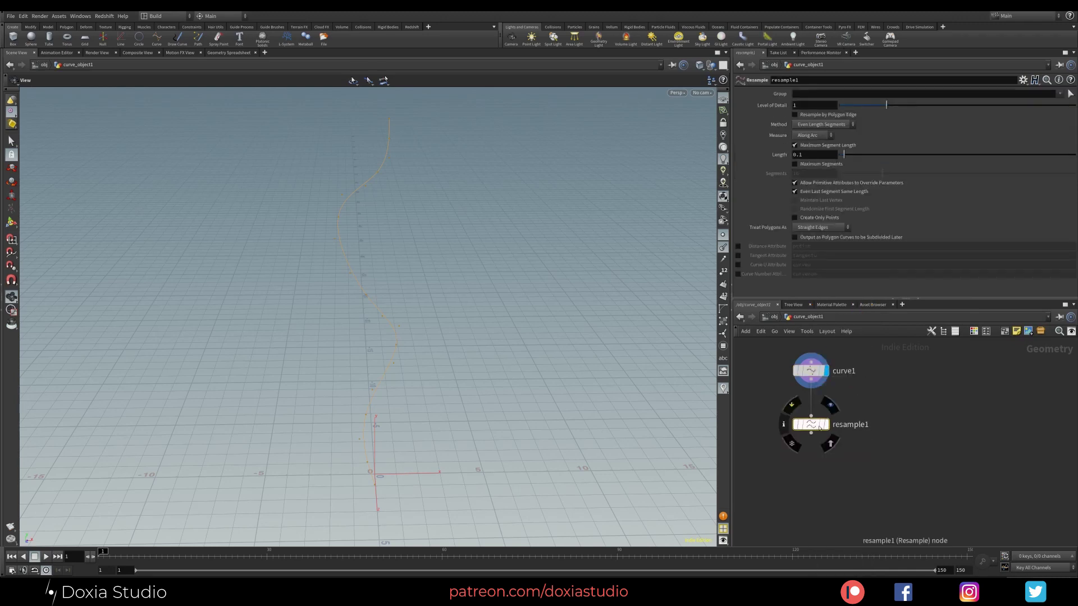
click(827, 424)
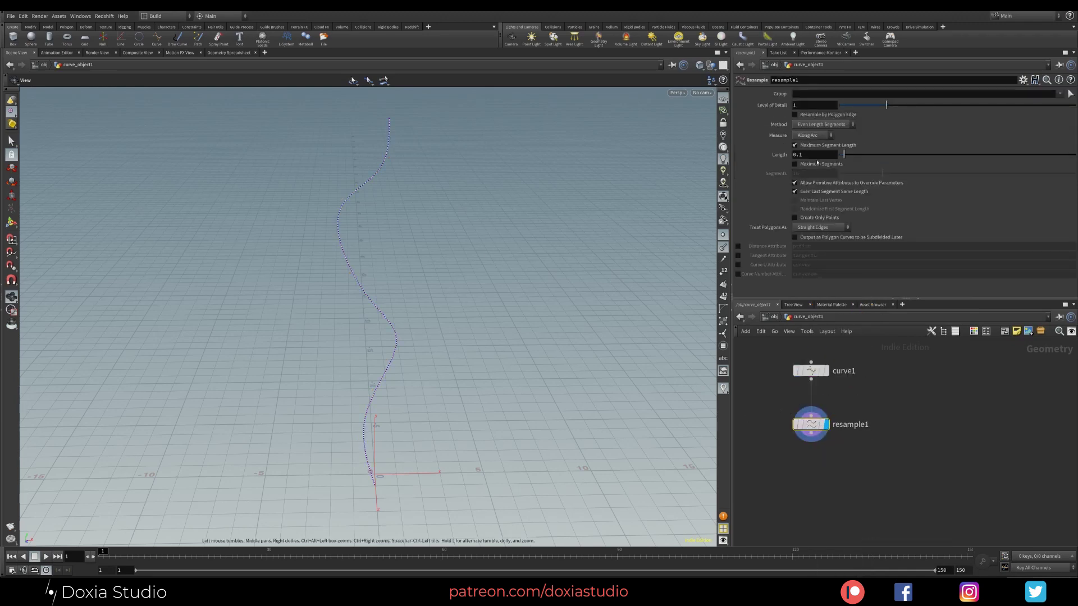
Step: Resample by maximum segments instead of segment length, with 100 segments, and enable the Curve U attribute
click(795, 146)
click(795, 163)
click(812, 175)
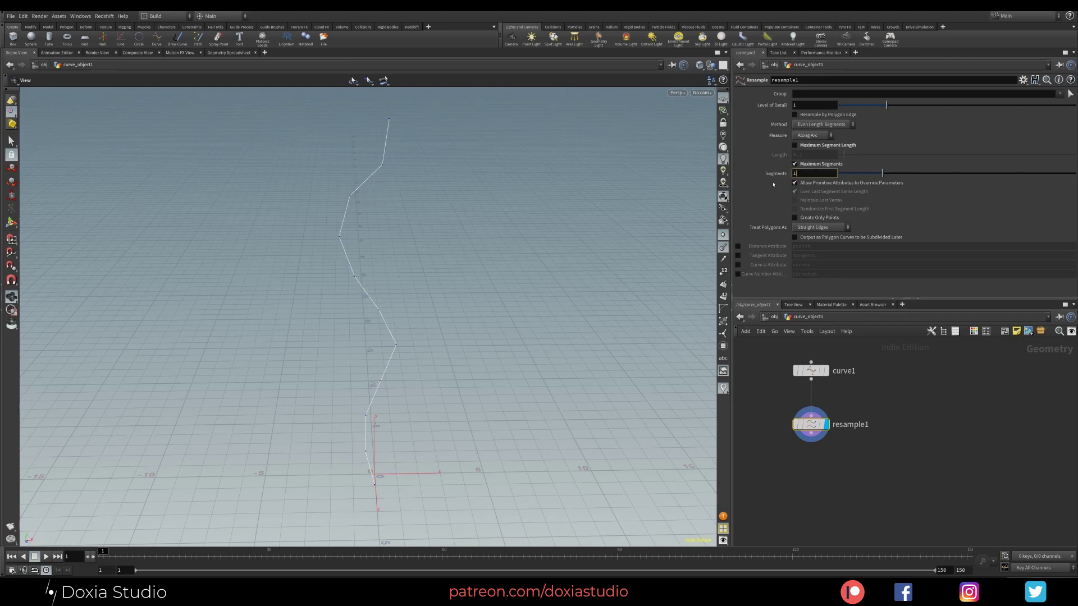
text(100)
key(Return)
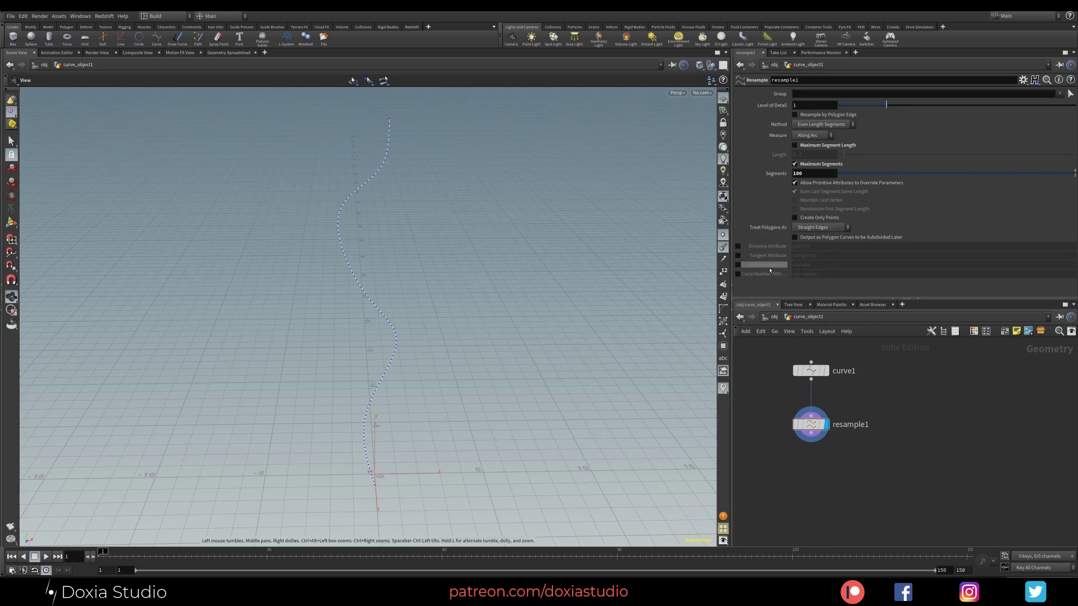
click(738, 265)
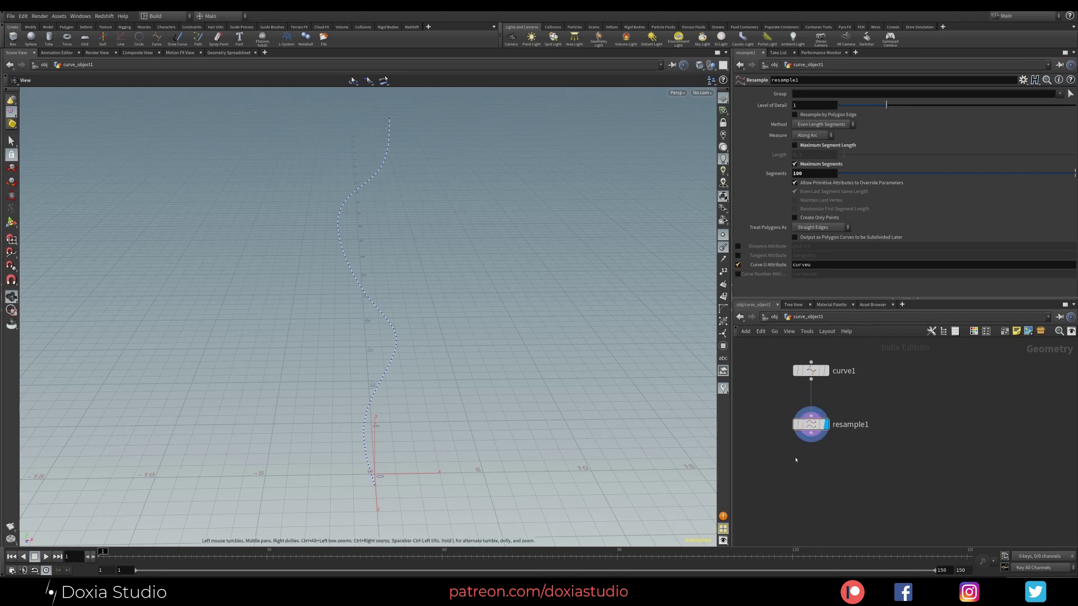
Step: Install the digital asset library Doxia_SplineVortex.hdalc from the _HoudiniHDA folder
click(59, 15)
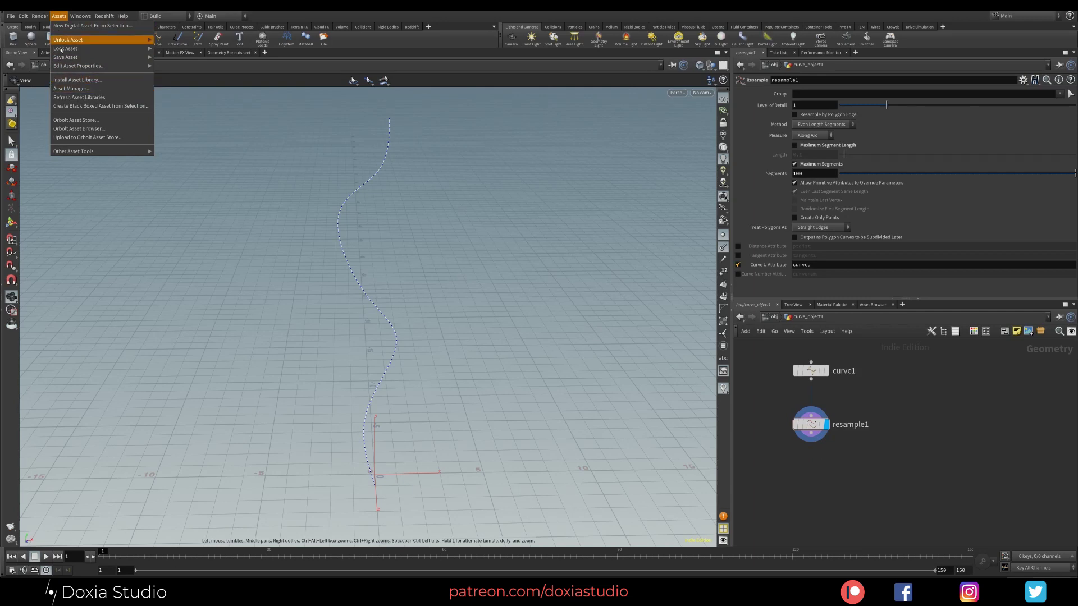
click(100, 80)
click(169, 33)
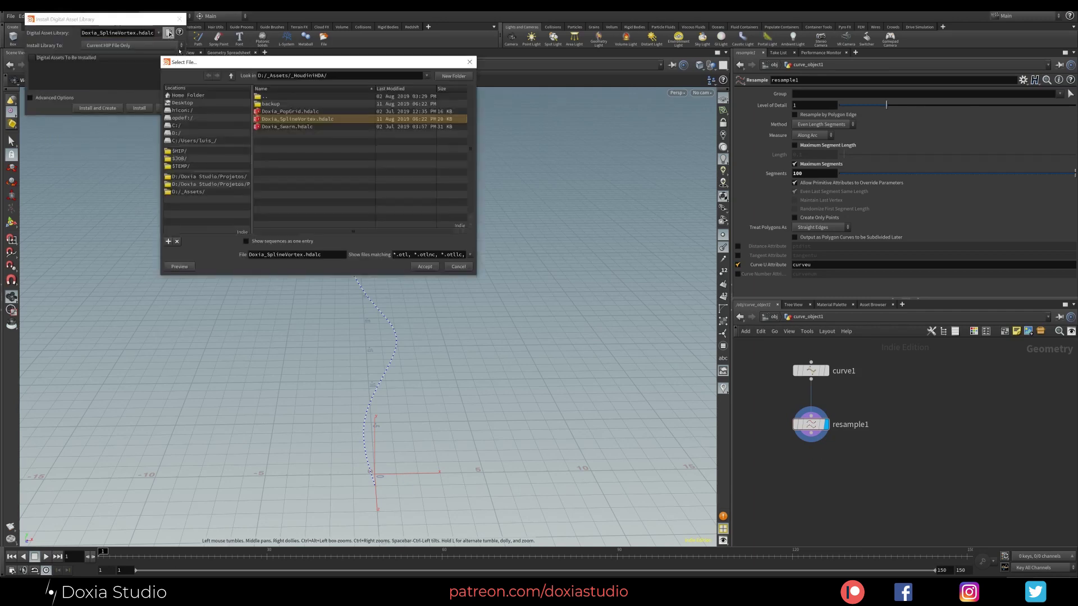
click(425, 267)
click(139, 108)
Step: Add a Doxia Spline Vortex node to the network, directly below the Resample node
key(Tab)
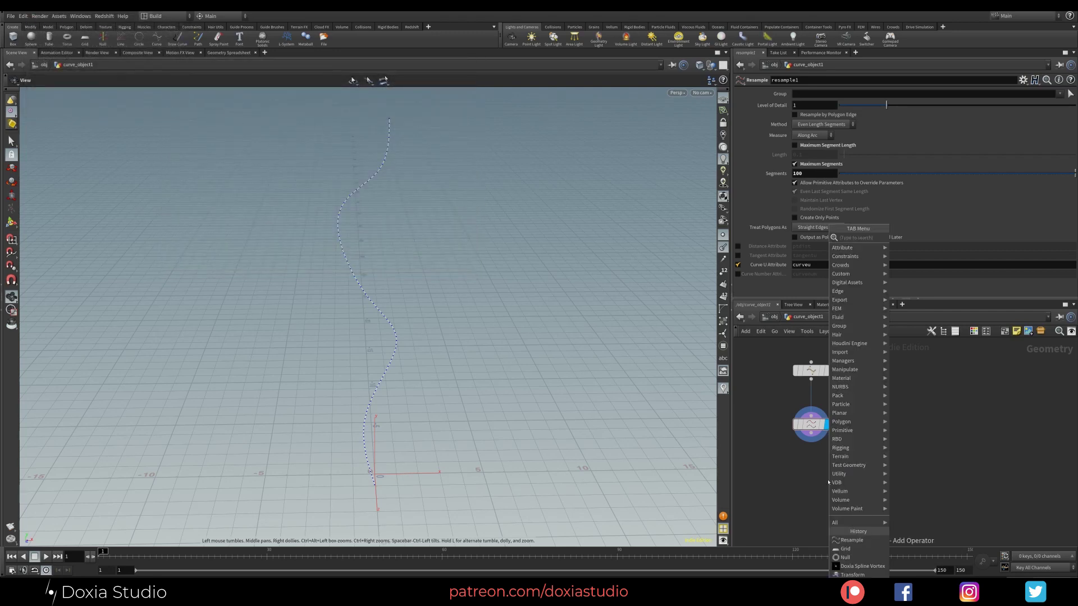
text(dox)
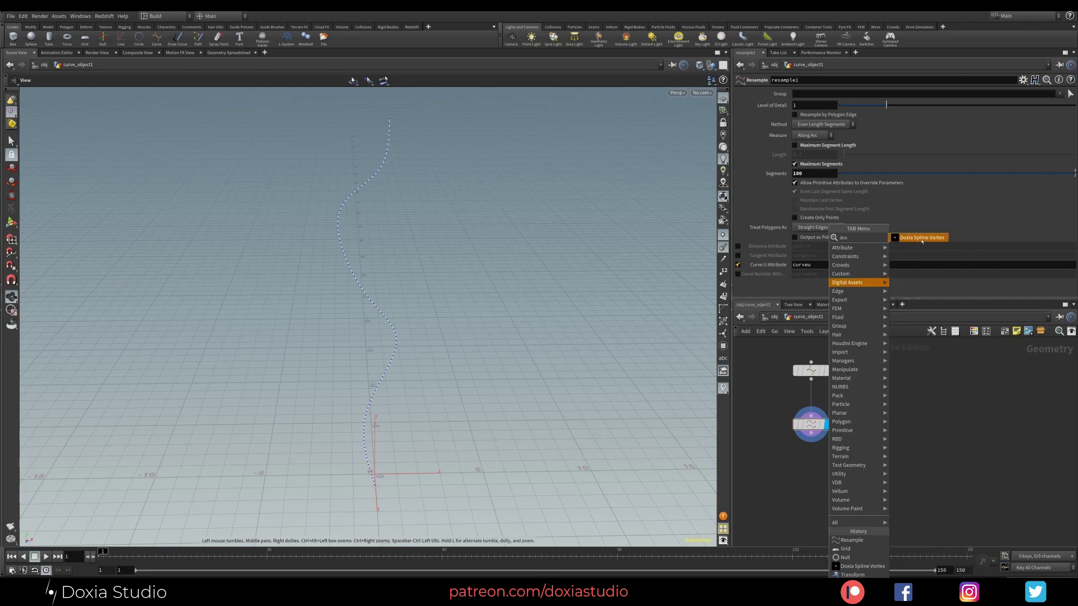
click(924, 238)
click(807, 479)
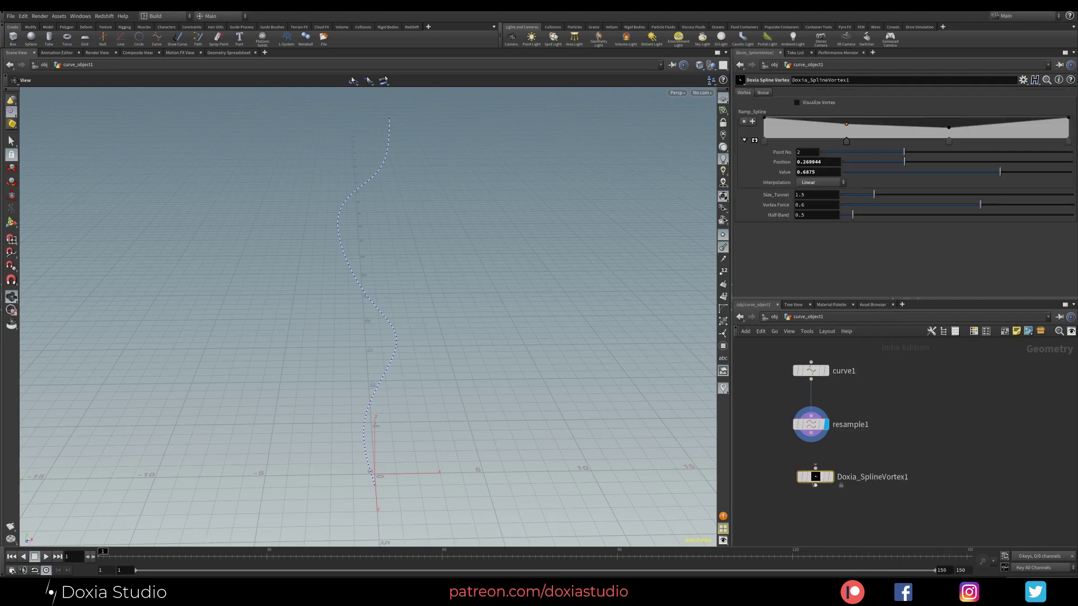
drag(809, 481, 815, 477)
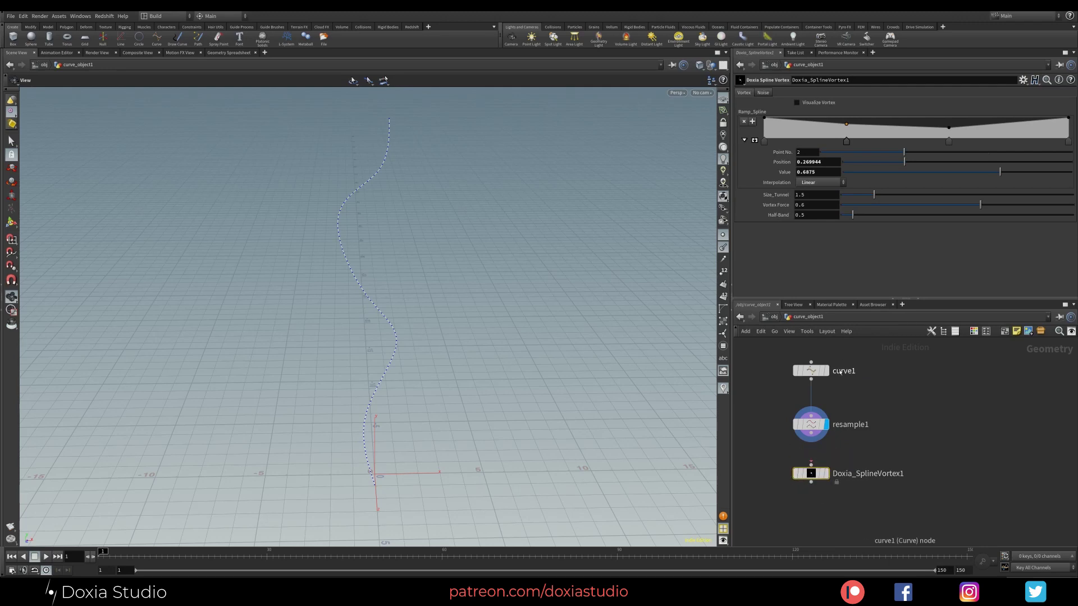
Step: Connect the Resample node's output to the Doxia Spline Vortex node and display the vortex
click(811, 434)
click(811, 466)
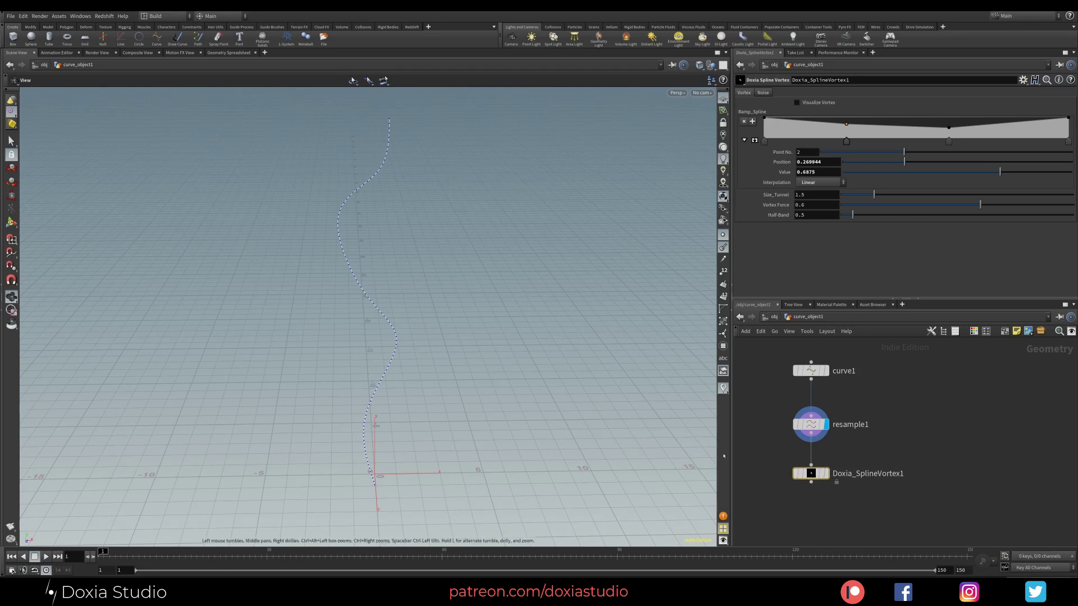
mouse_move(830, 477)
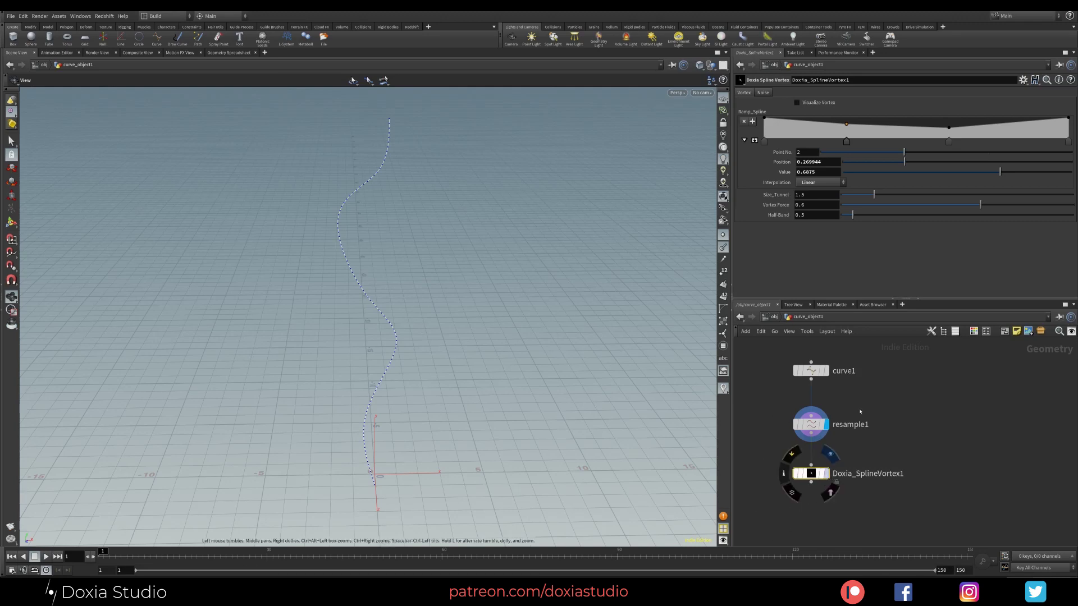
click(830, 454)
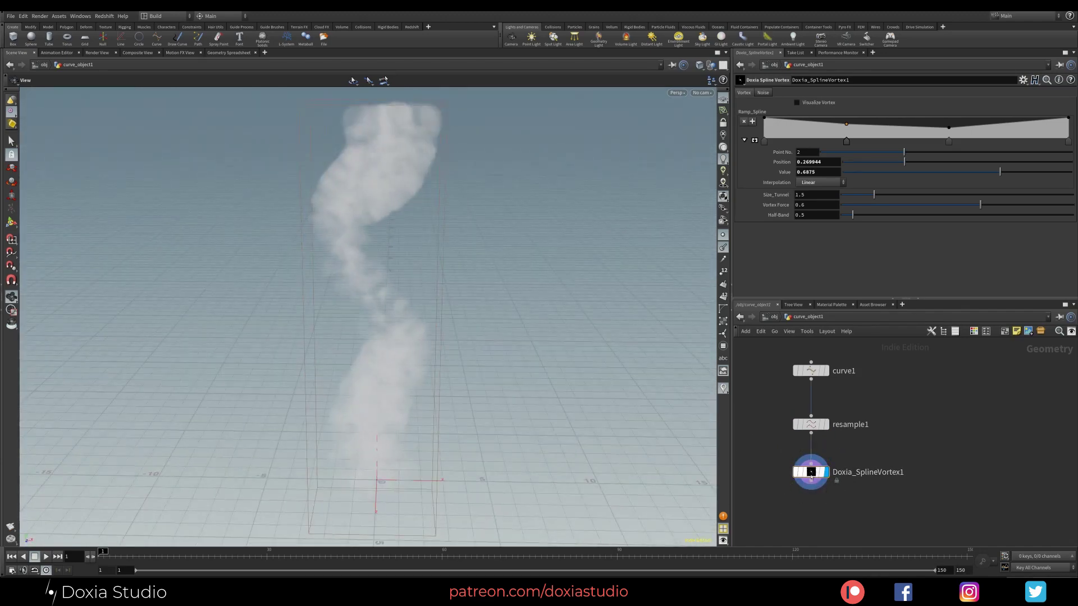
Step: Add a Null node connected to the output of the Doxia Spline Vortex node
click(784, 475)
key(Tab)
text(nu)
key(Return)
click(801, 515)
Step: Rename the Null node to out_vel and align it beneath the Doxia Spline Vortex node
double_click(828, 518)
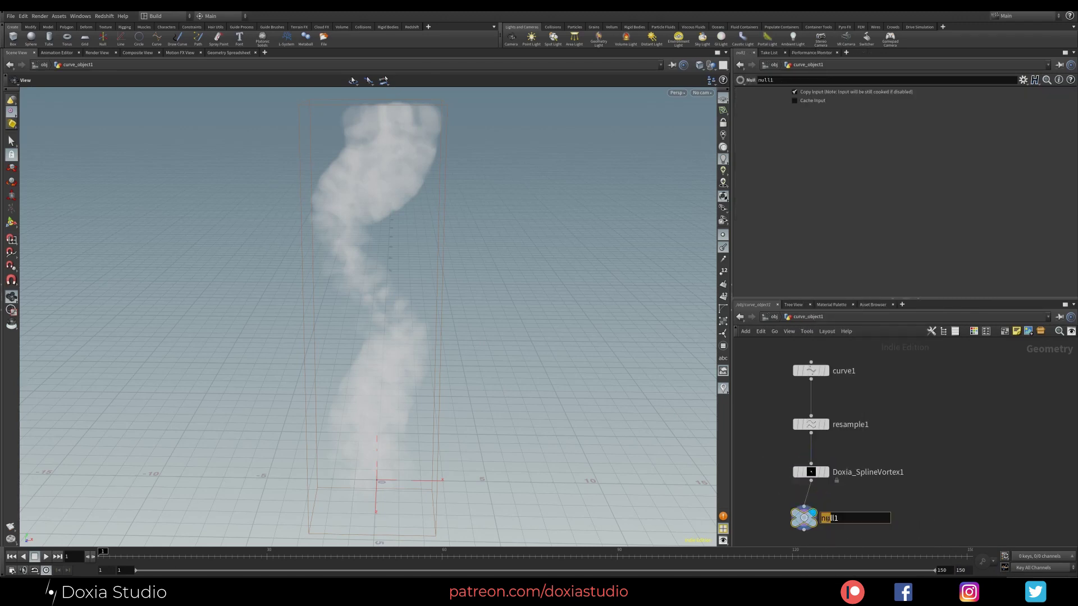
text(out_vel)
key(Return)
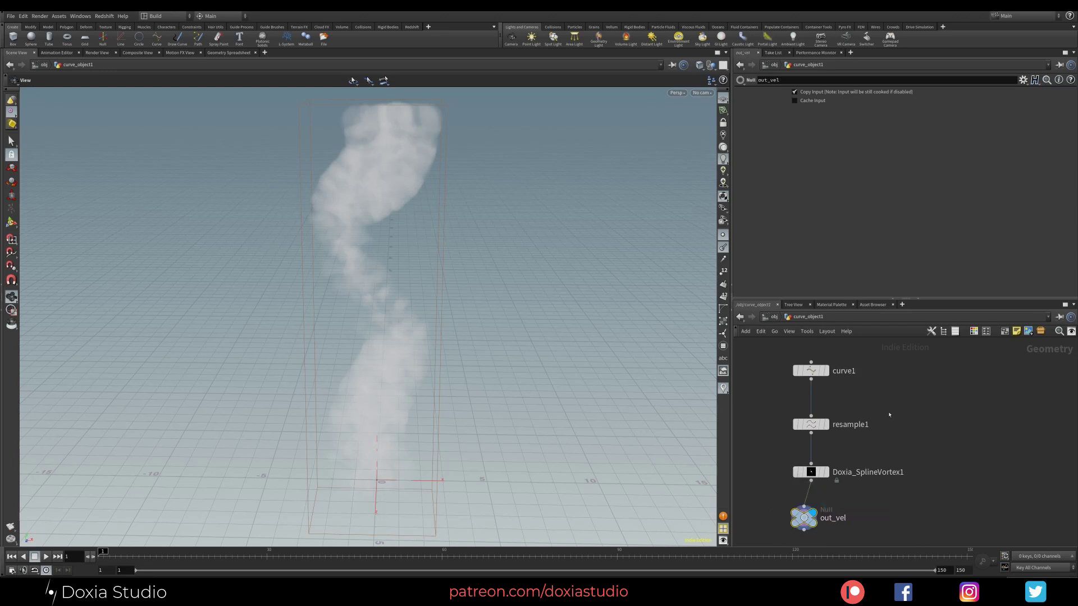
drag(805, 517, 818, 517)
click(813, 472)
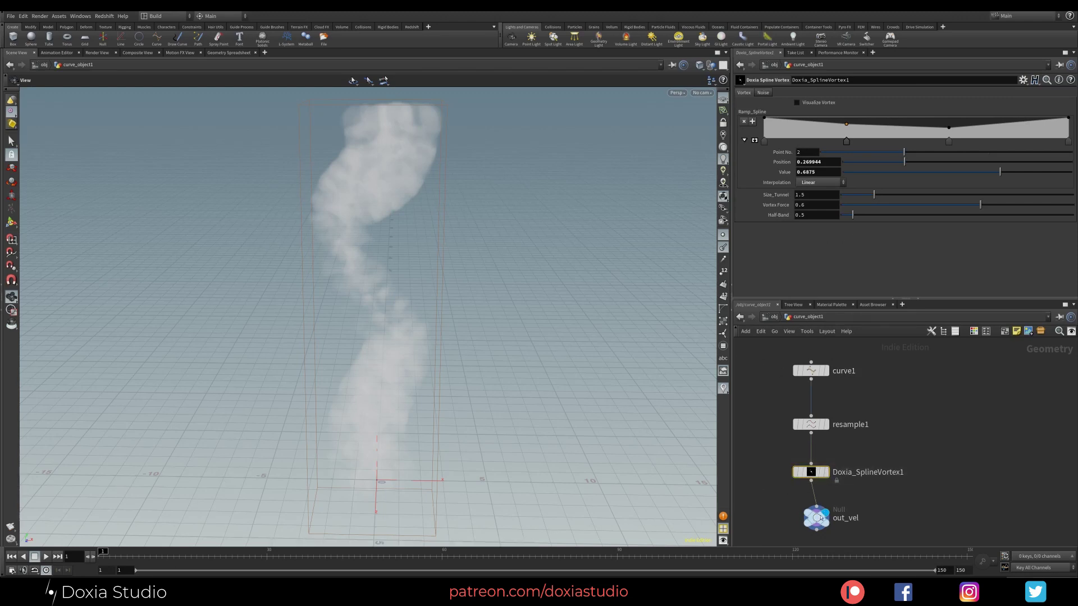
drag(817, 517, 811, 520)
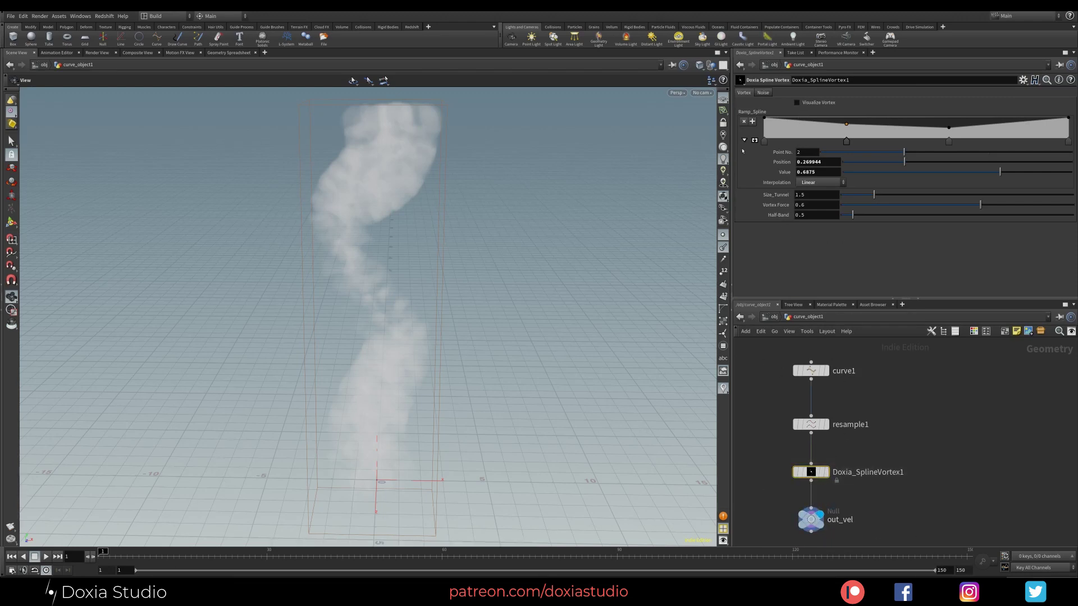
Step: Move the out_vel null aside to make room beneath the Doxia Spline Vortex node
drag(382, 367, 354, 323)
mouse_move(814, 520)
drag(816, 521, 795, 524)
drag(810, 481, 842, 500)
text(vis)
click(928, 247)
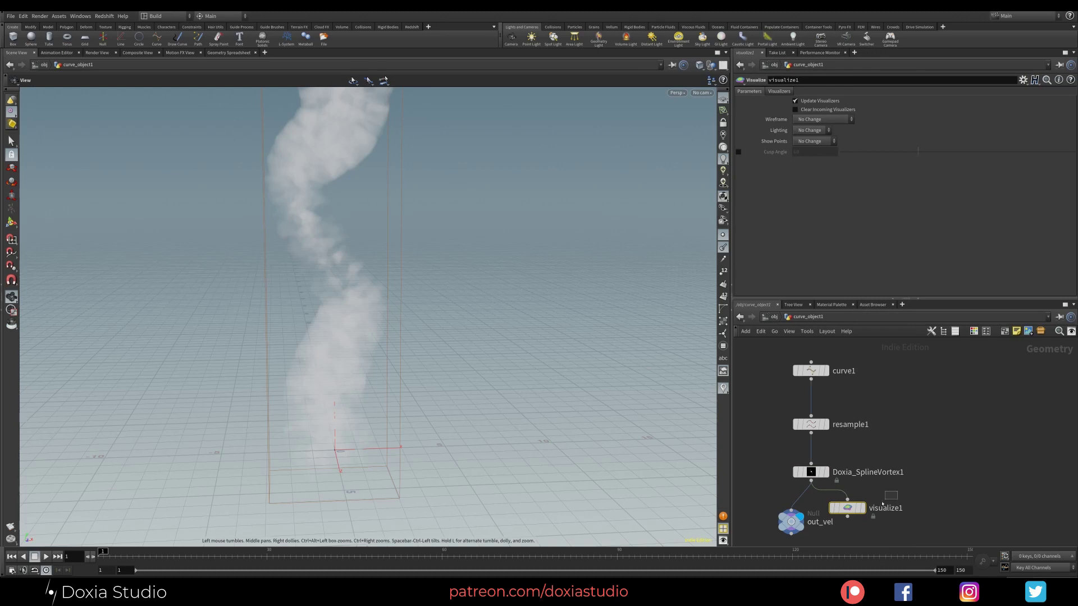
key(Delete)
Step: Enable Visualize Vortex on the Doxia Spline Vortex node
click(809, 472)
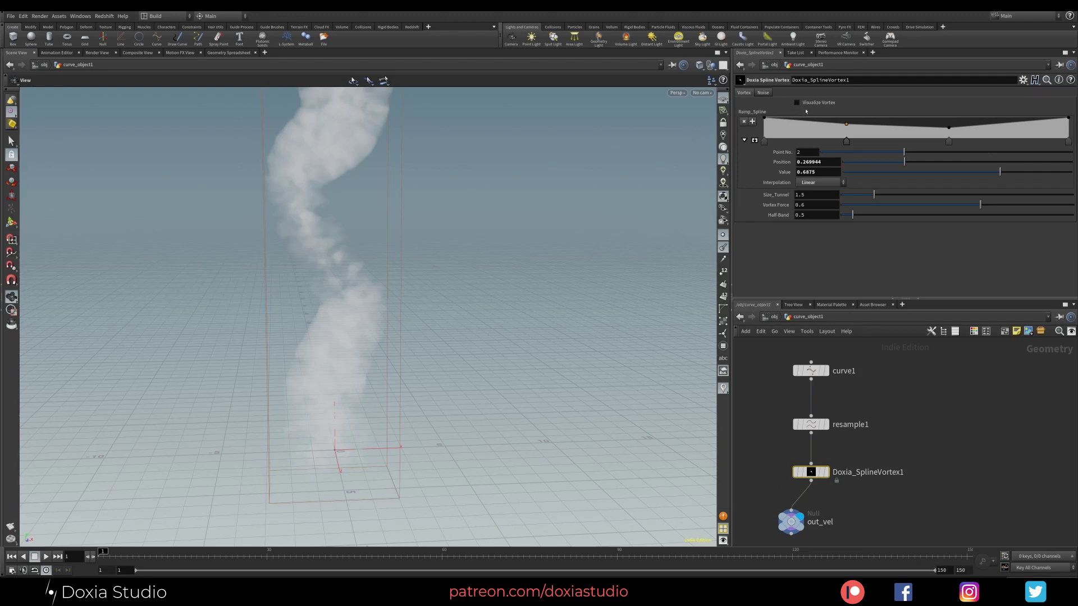
click(796, 103)
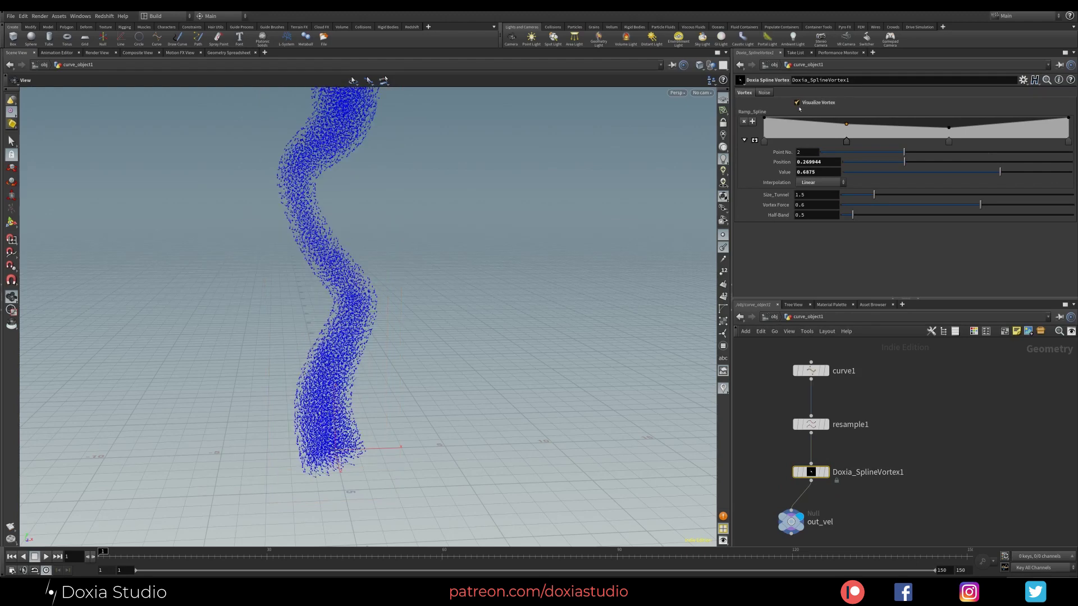
scroll(337, 287, up, 5)
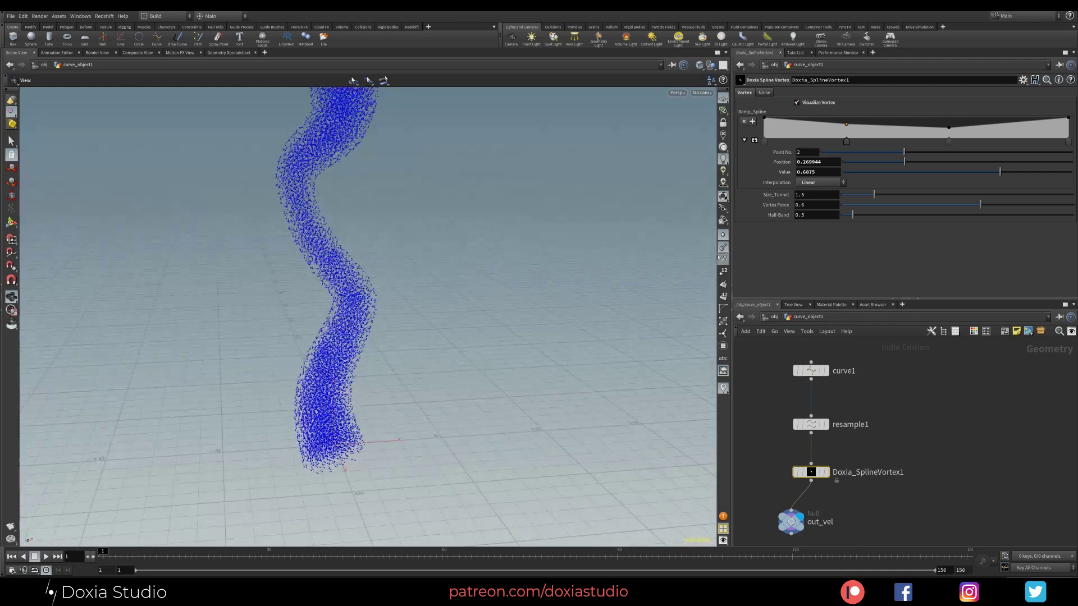
Step: Hide the point markers in the viewport, keep the point normals displayed, and inspect the vortex directions up close
click(723, 247)
click(723, 235)
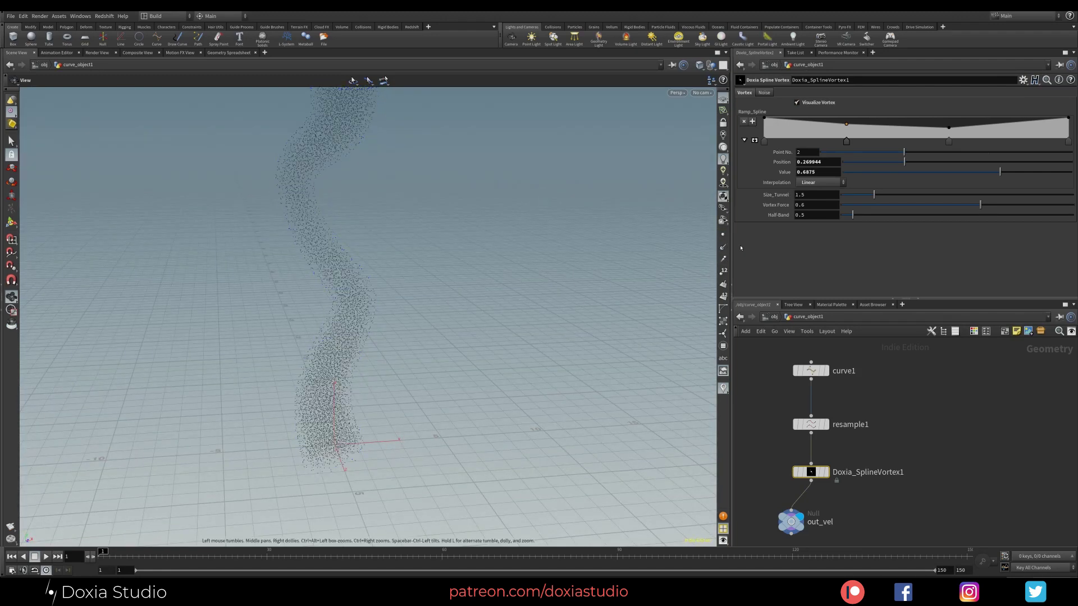
click(724, 248)
right_drag(334, 293, 461, 226)
drag(281, 276, 264, 256)
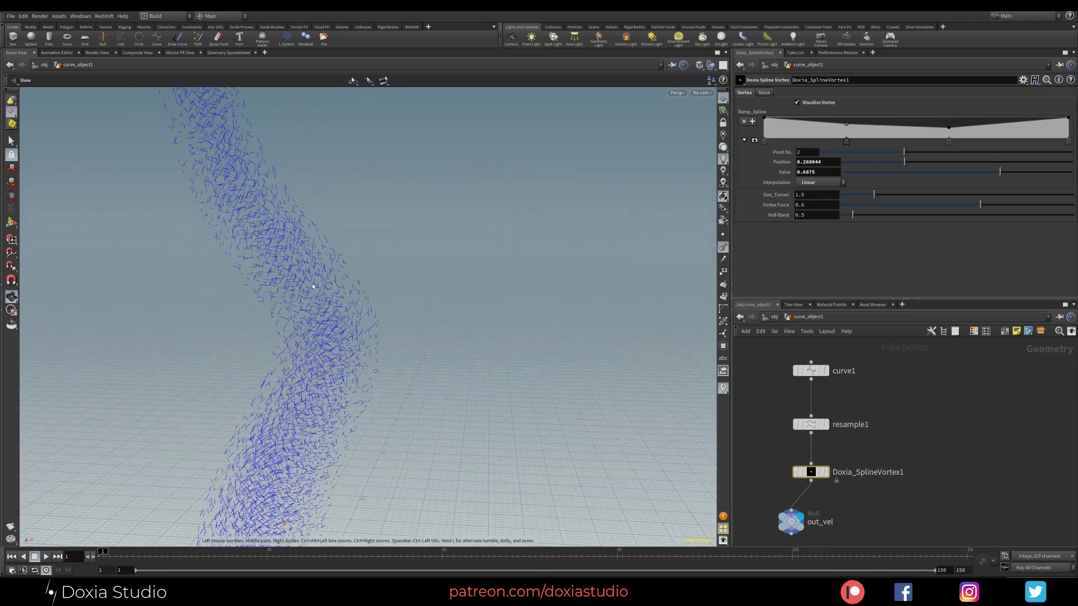
drag(315, 292, 341, 354)
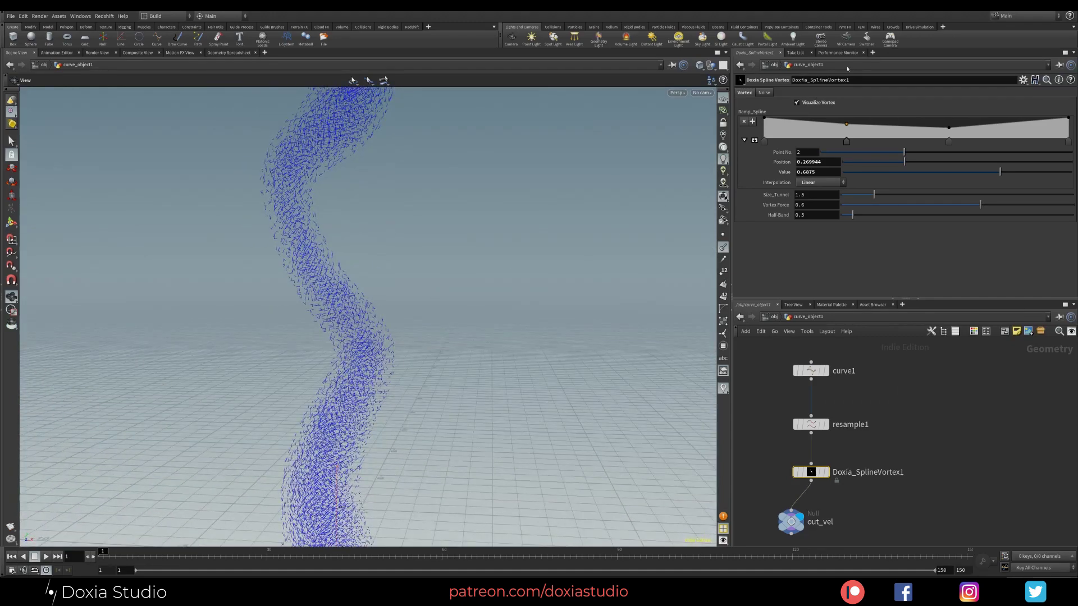
Step: Set the spline vortex's Size_Tunnel to 4
double_click(801, 195)
right_drag(337, 365, 339, 512)
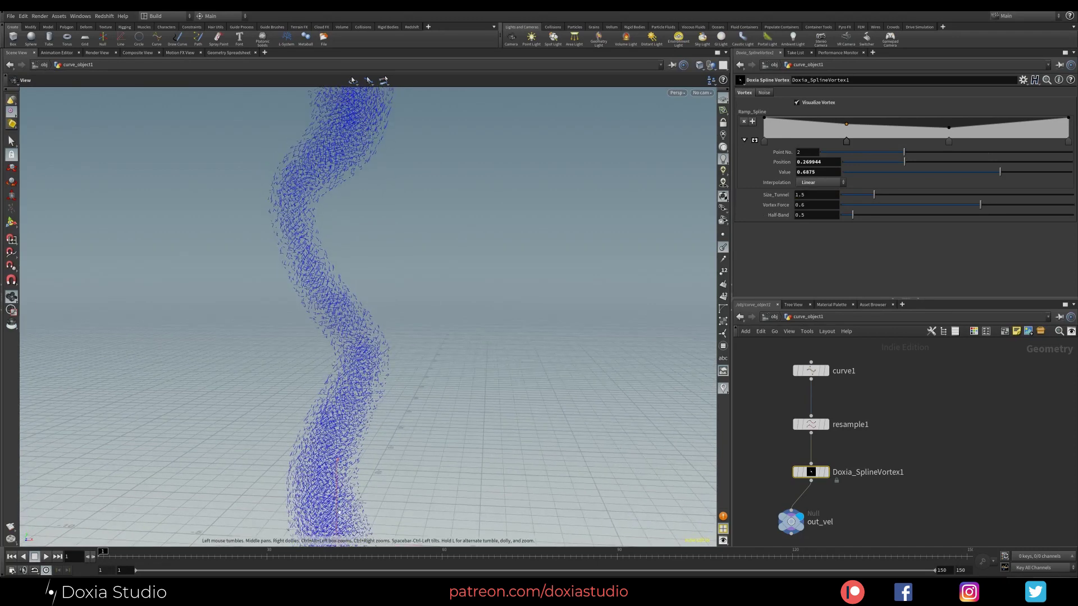
double_click(800, 195)
text(4)
key(Return)
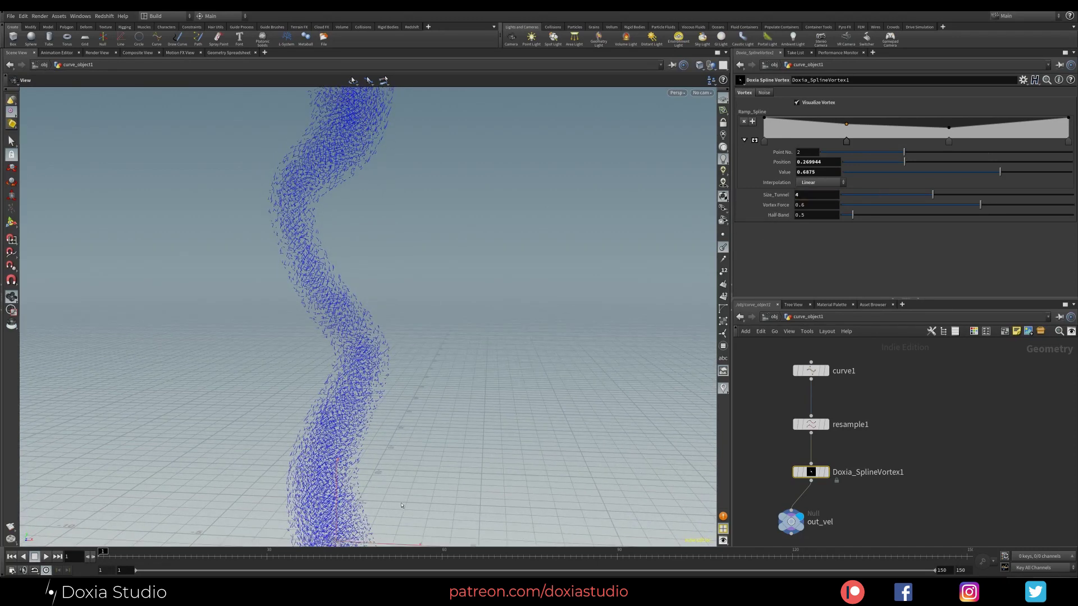
Step: Set the spline vortex's Size_Tunnel to 1
right_drag(382, 375, 509, 255)
double_click(800, 195)
text(1)
key(Return)
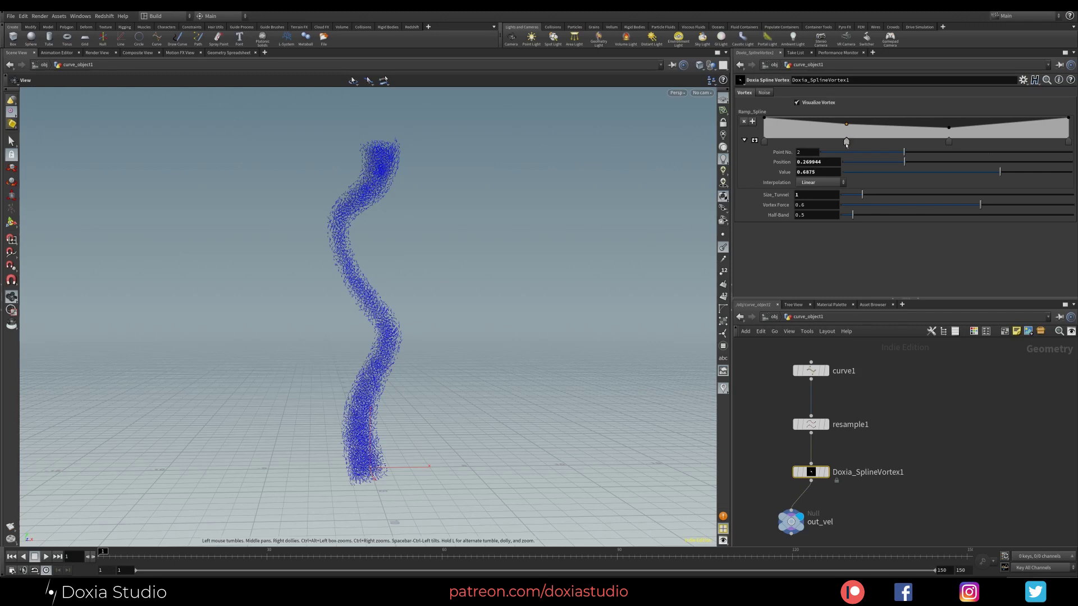
Step: Set the value of point 2 on the spline ramp to 0.2
click(822, 172)
text(0.2)
key(Return)
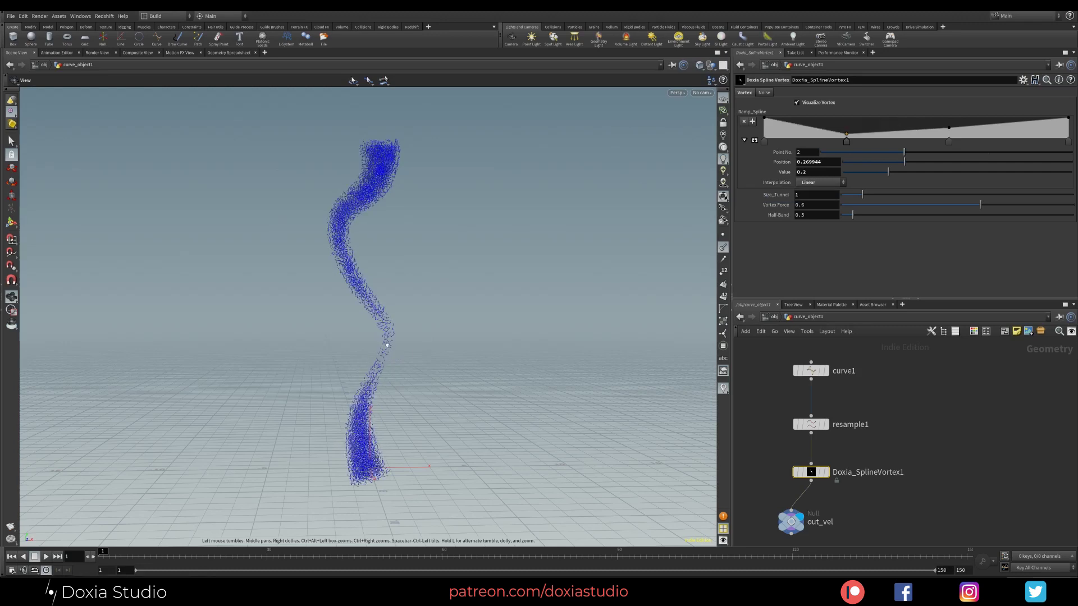
Step: Set the position of point 2 on the spline ramp to 0.2
click(826, 162)
text(0.22)
key(BackSpace)
key(Return)
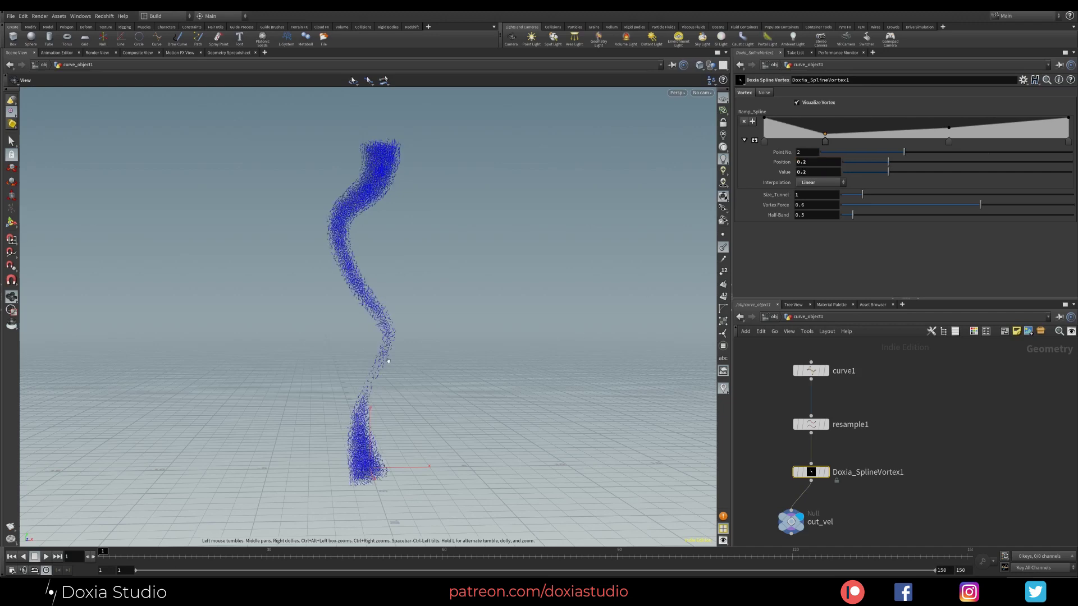
Step: Set the value of point 2 on the spline ramp to 0.5
click(803, 172)
click(802, 194)
click(809, 172)
text(0.5)
key(Return)
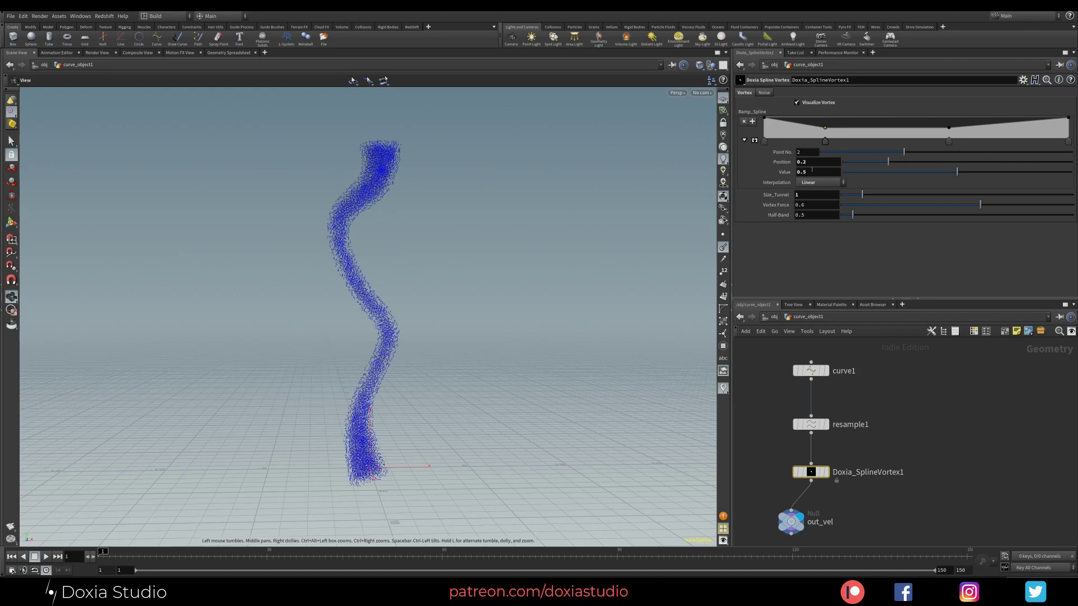
Step: Set the value of point 2 on the spline ramp to 0.75
drag(814, 172, 721, 179)
text(0.75)
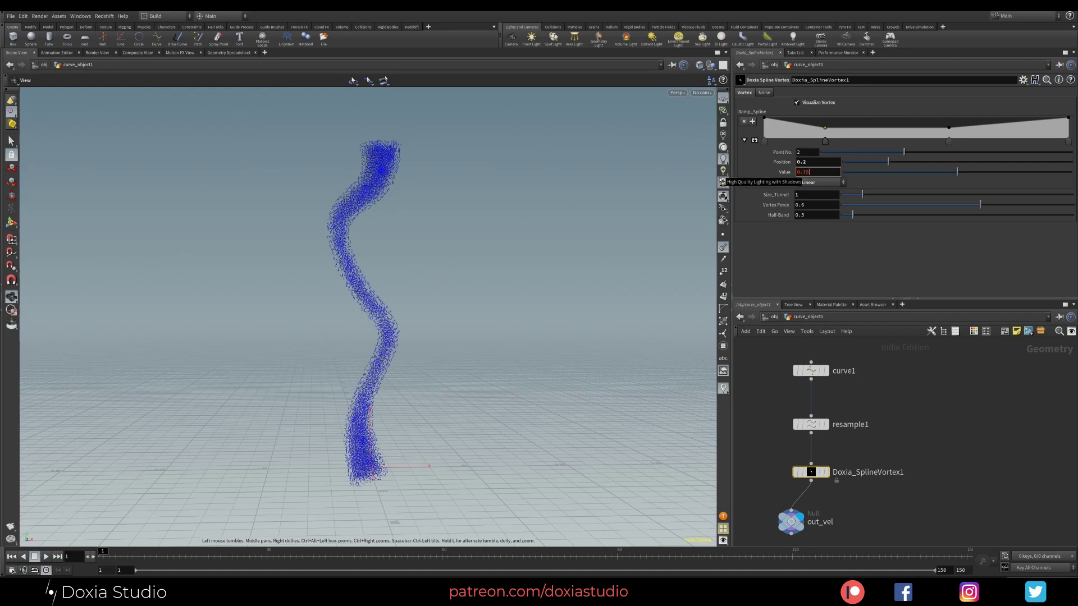
key(Return)
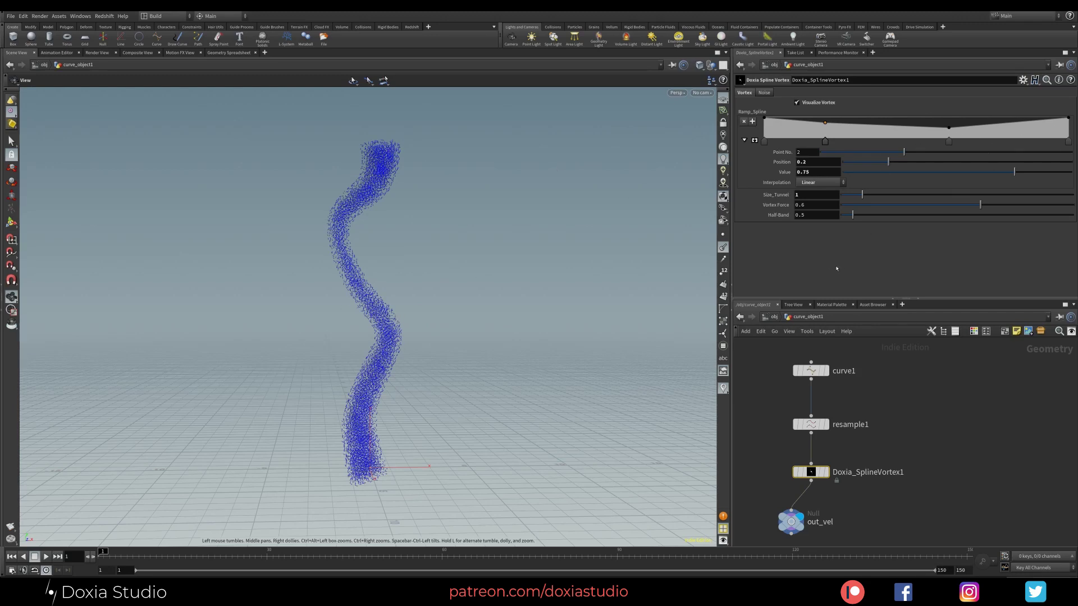
Step: Set the vortex noise Amplitude to 0 and return to the vortex parameters
double_click(814, 207)
click(764, 93)
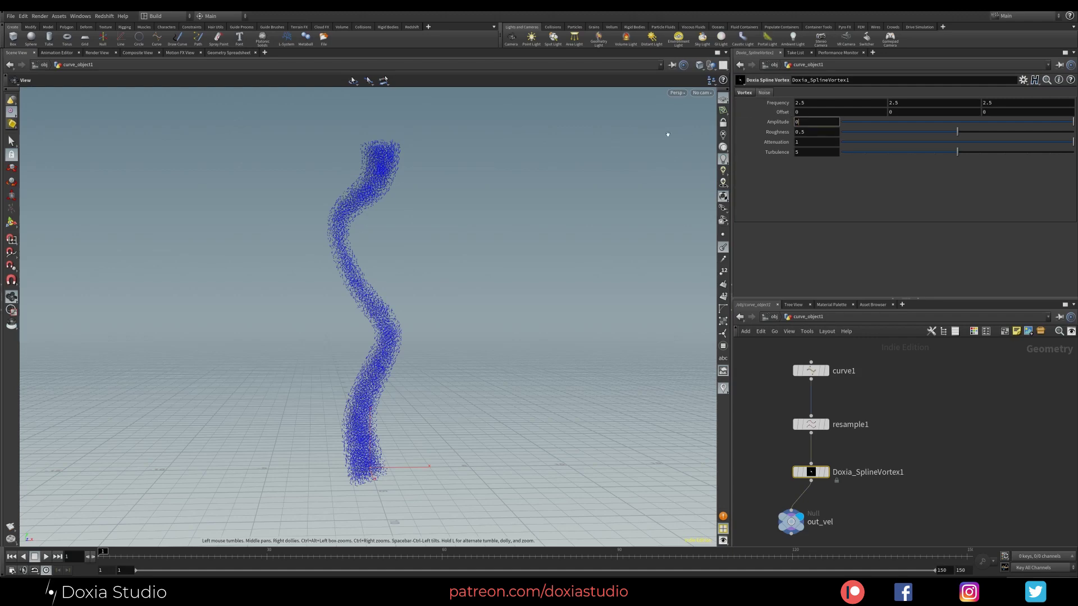
key(Return)
click(744, 93)
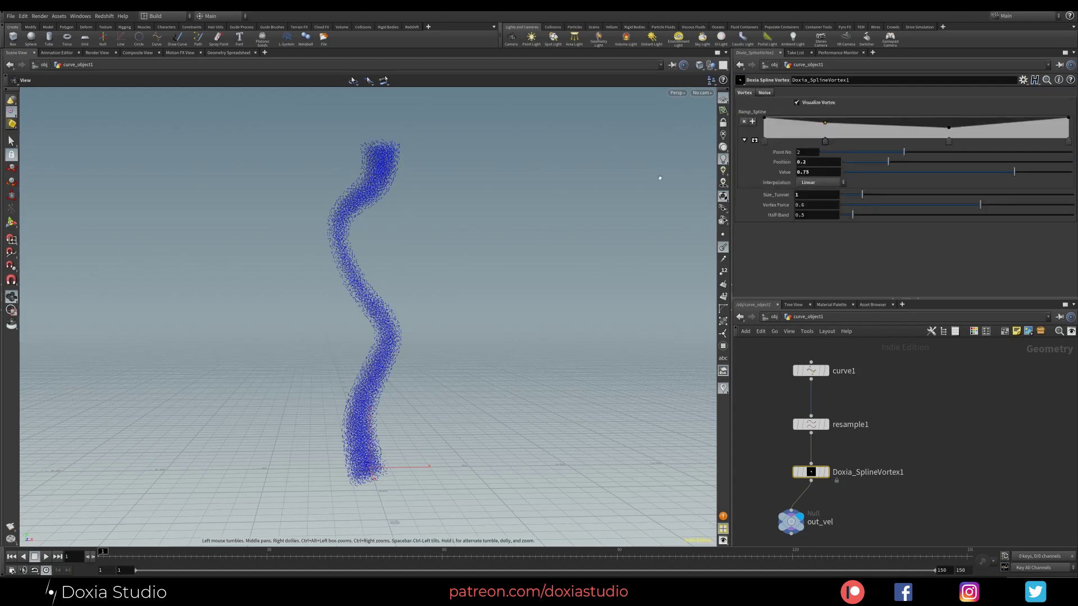
Step: Set the Vortex Force to 0 so the velocities only follow the curve
right_drag(362, 356, 432, 320)
drag(433, 320, 376, 322)
double_click(809, 205)
drag(857, 205, 840, 208)
middle_drag(771, 243, 742, 234)
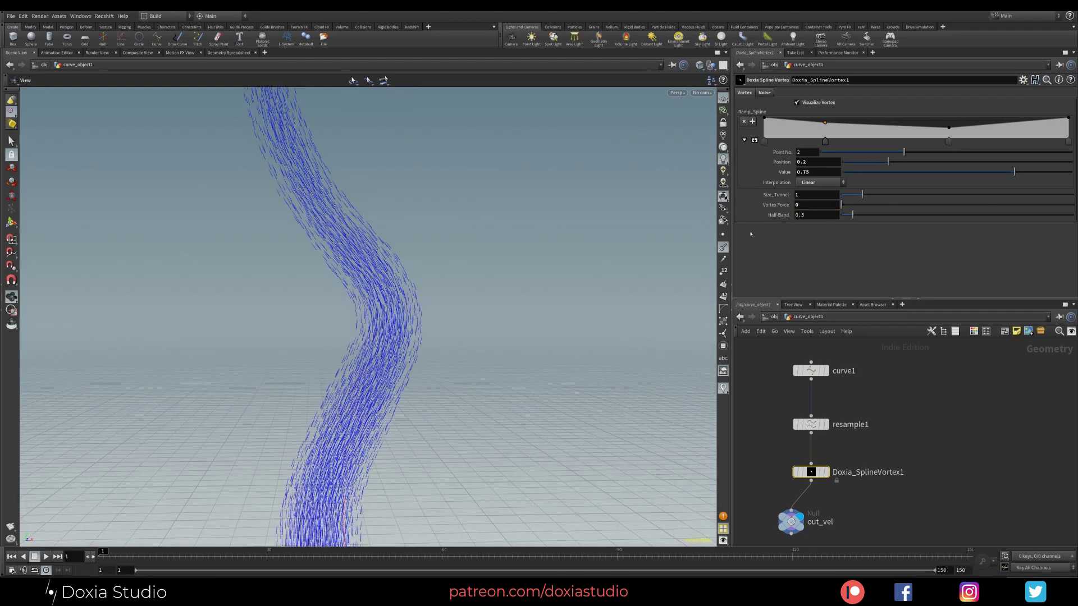
Step: Inspect the flow along the whole curve and set the Vortex Force to 1
right_drag(391, 298, 337, 449)
drag(337, 450, 348, 487)
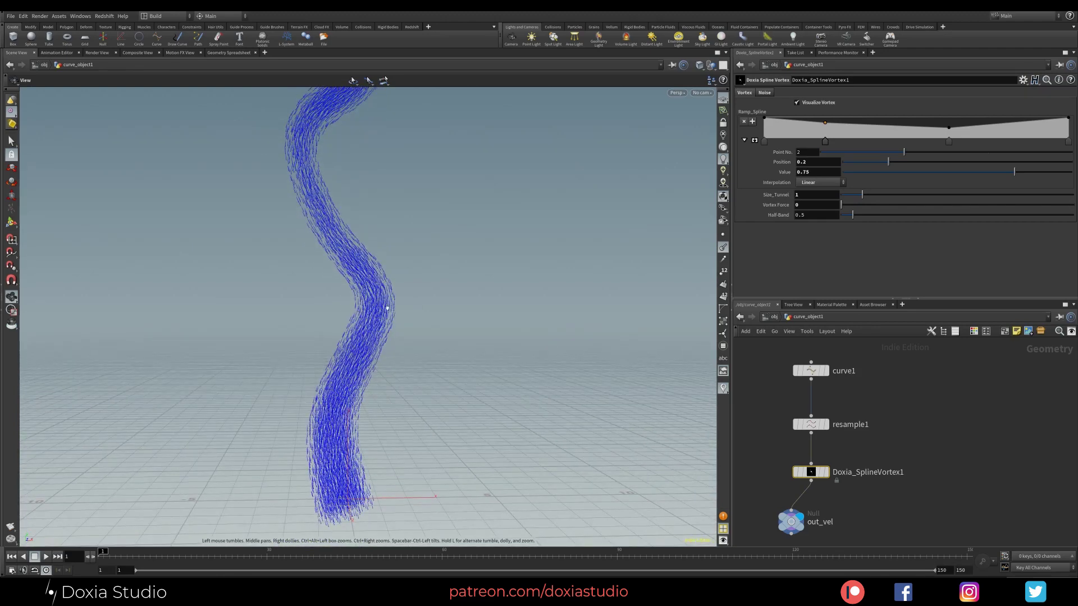
middle_drag(366, 489, 358, 502)
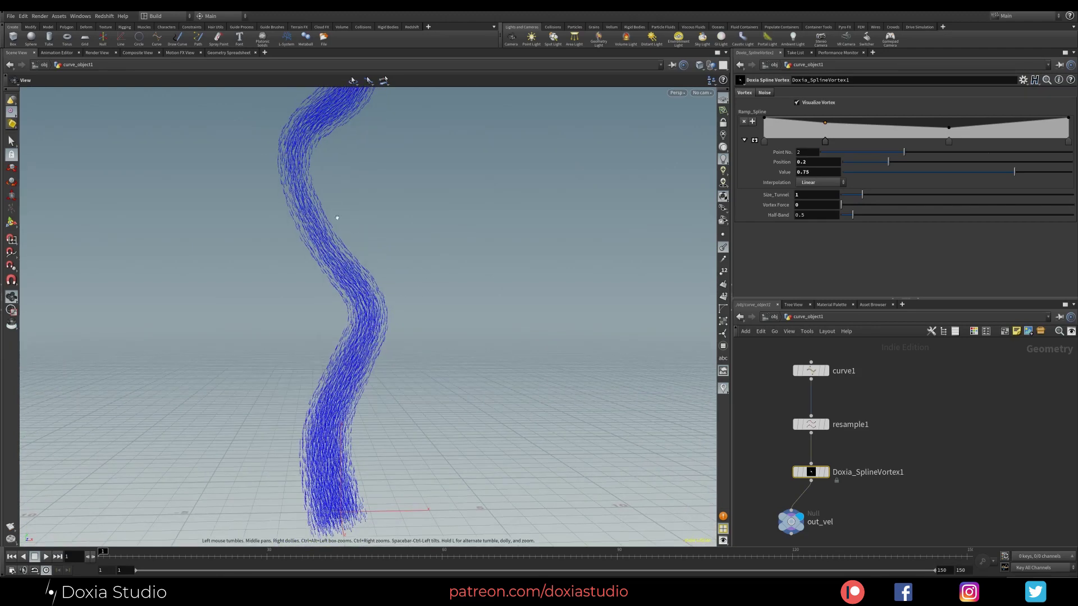
middle_drag(345, 215, 352, 241)
drag(359, 320, 388, 322)
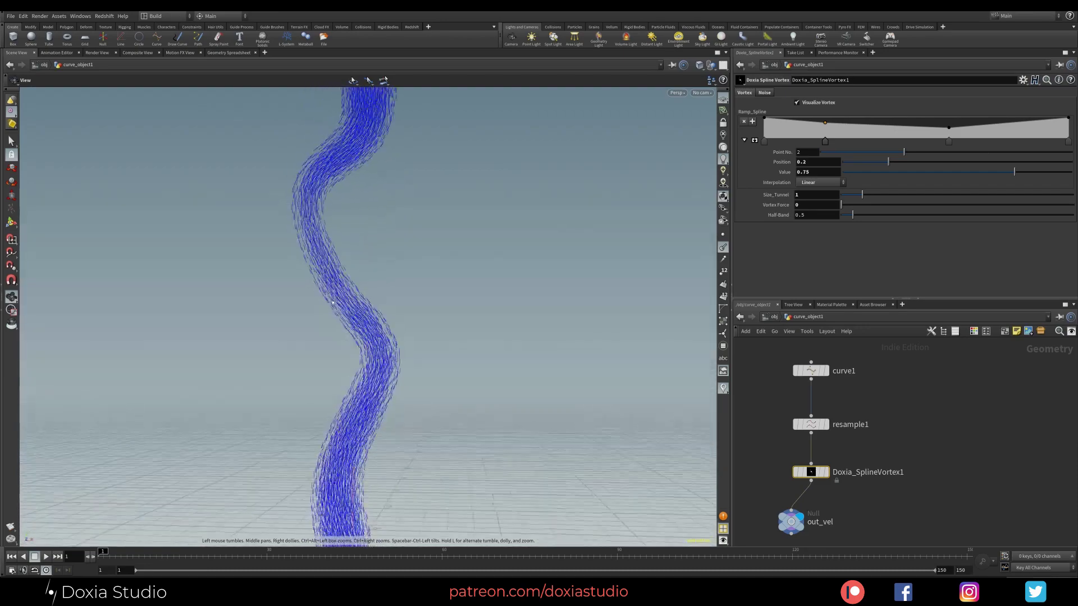
click(810, 206)
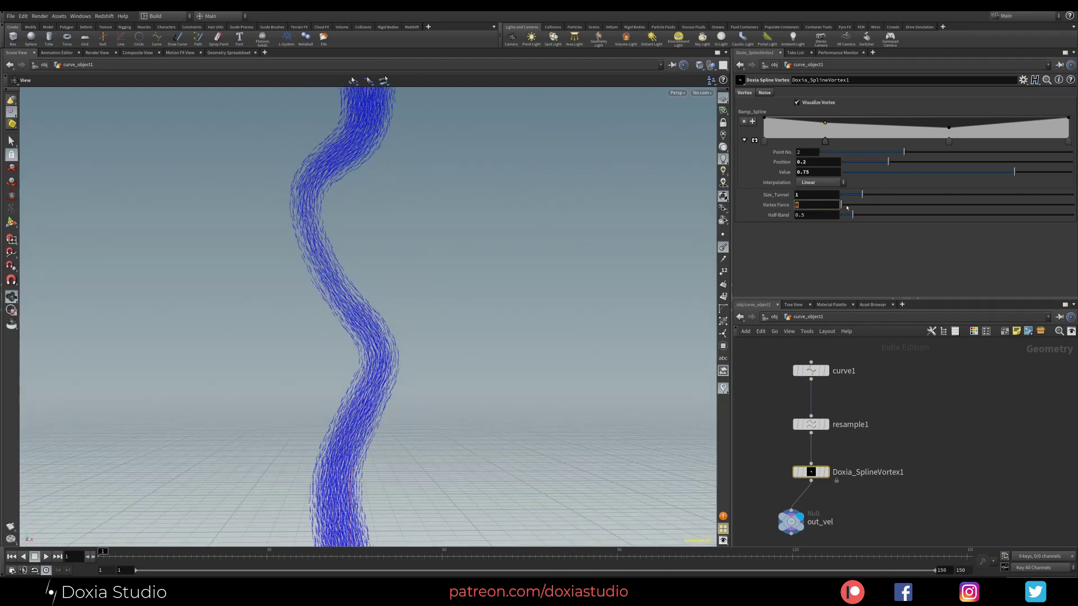
key(Return)
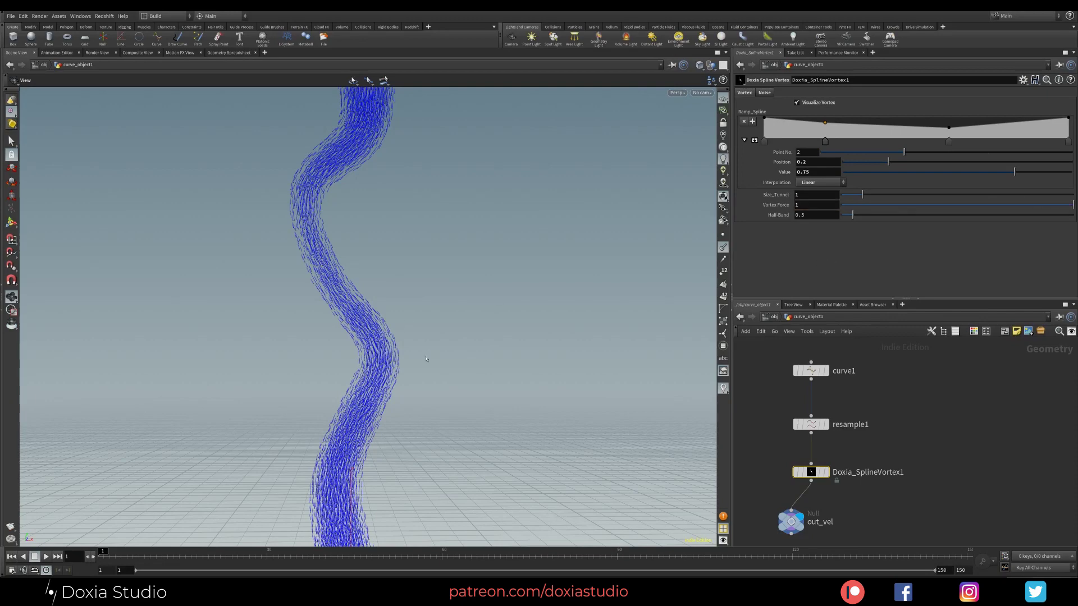
Step: Set the Vortex Force to 0.5 and examine the swirling directions around the curve up close
drag(378, 378, 276, 374)
scroll(275, 374, down, 5)
click(816, 205)
text(0.5)
key(Return)
scroll(413, 363, up, 6)
scroll(292, 336, up, 5)
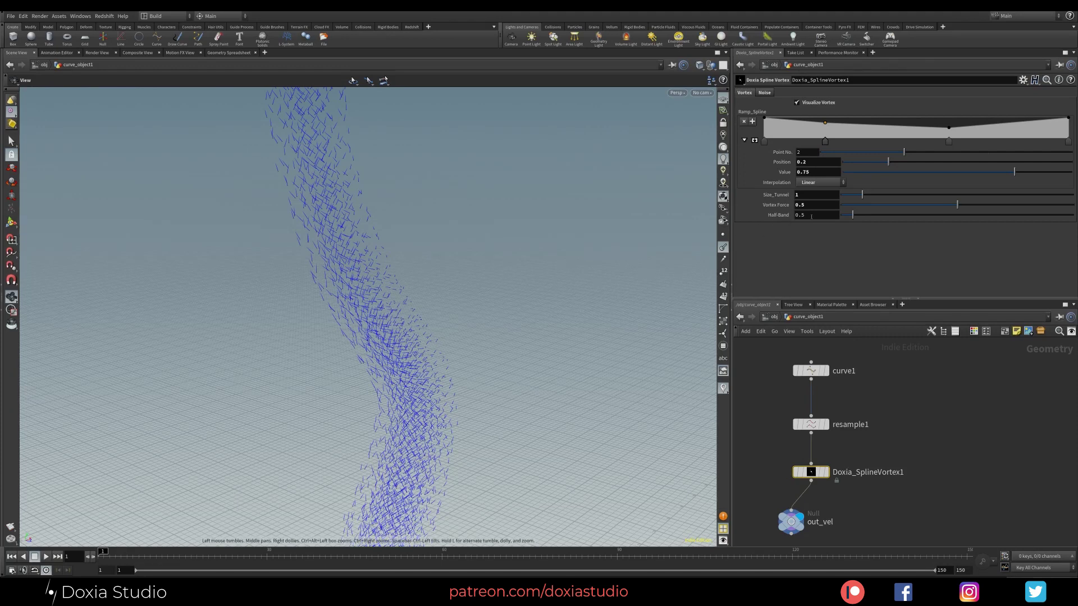
Step: Turn off Visualize Vortex to show the vortex as a volume
drag(818, 215, 784, 223)
click(797, 252)
click(797, 102)
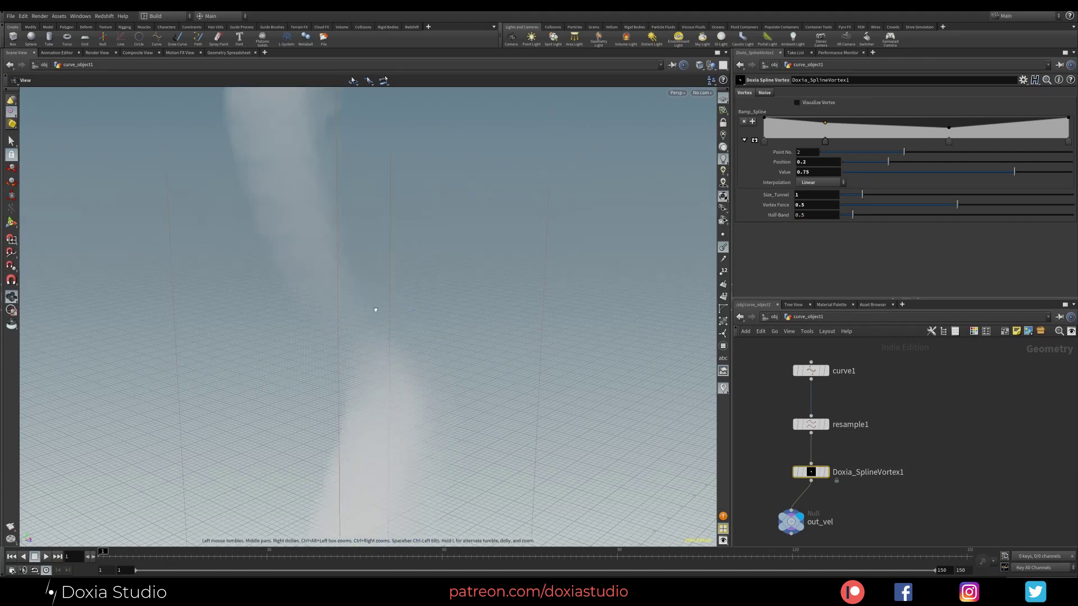
right_drag(376, 309, 320, 367)
Step: Set the vortex volume's Half-Band to 2
drag(818, 215, 782, 227)
drag(372, 373, 468, 200)
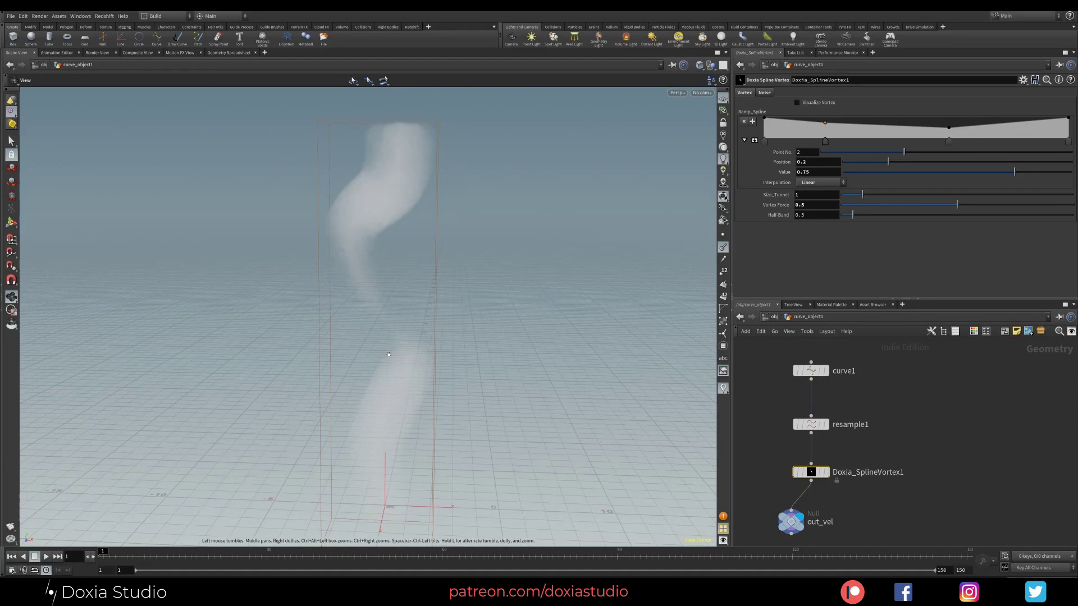
middle_drag(324, 328, 331, 330)
drag(814, 215, 789, 219)
text(2)
key(Return)
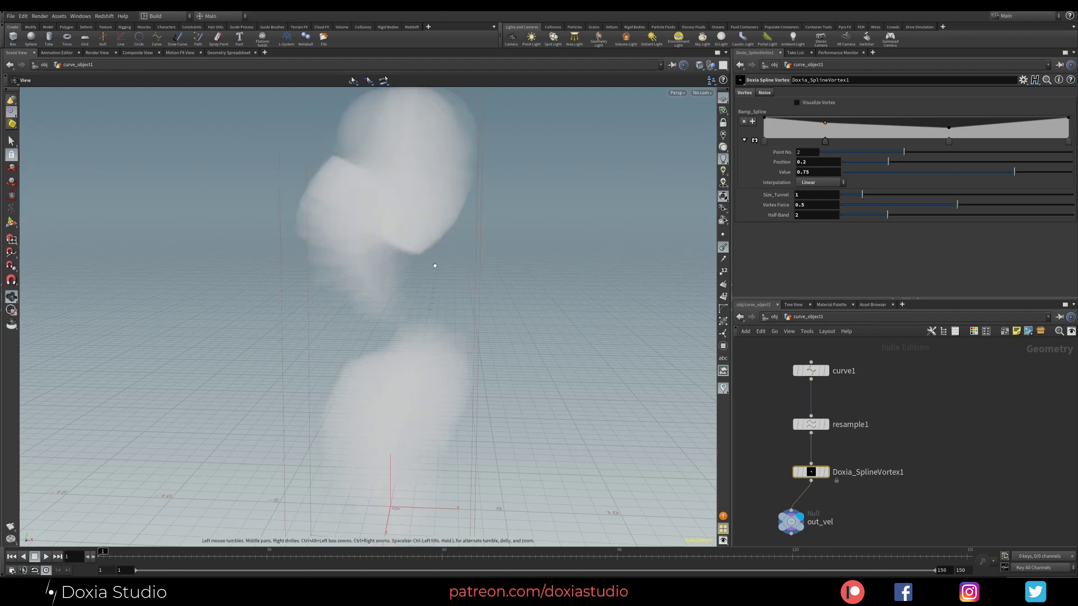
Step: Set the Half-Band to 0.5 and turn Visualize Vortex back on
mouse_move(433, 254)
mouse_down()
mouse_move(566, 224)
mouse_move(429, 259)
mouse_up()
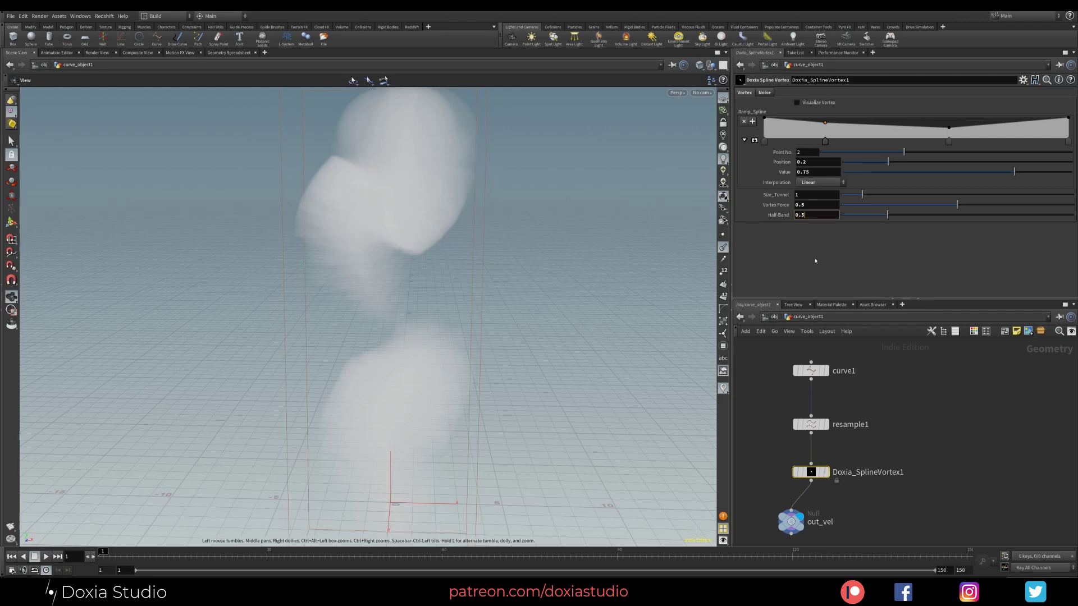
key(Return)
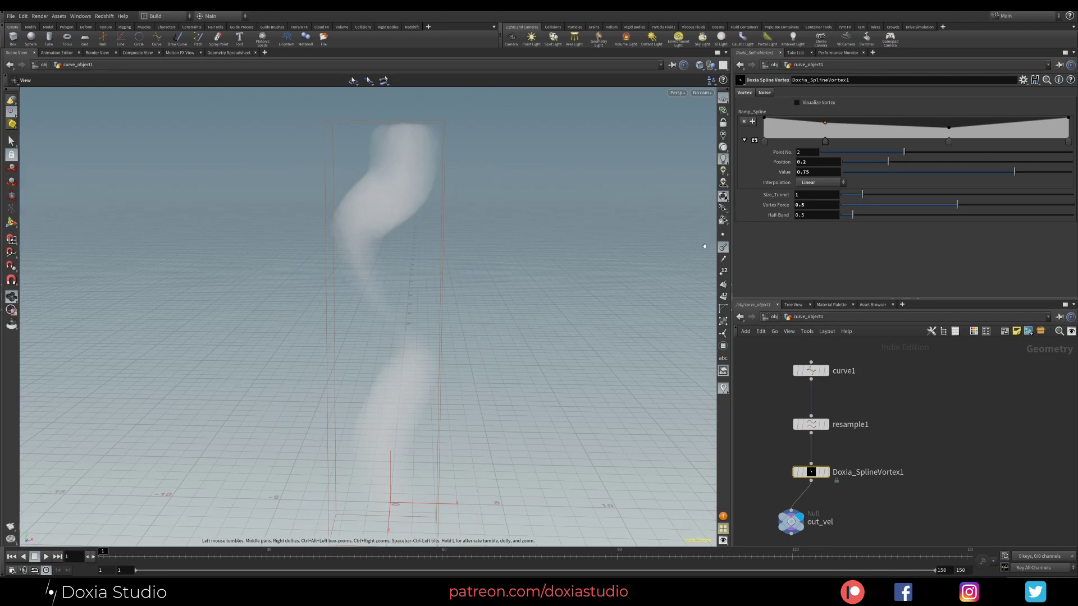
drag(367, 357, 334, 359)
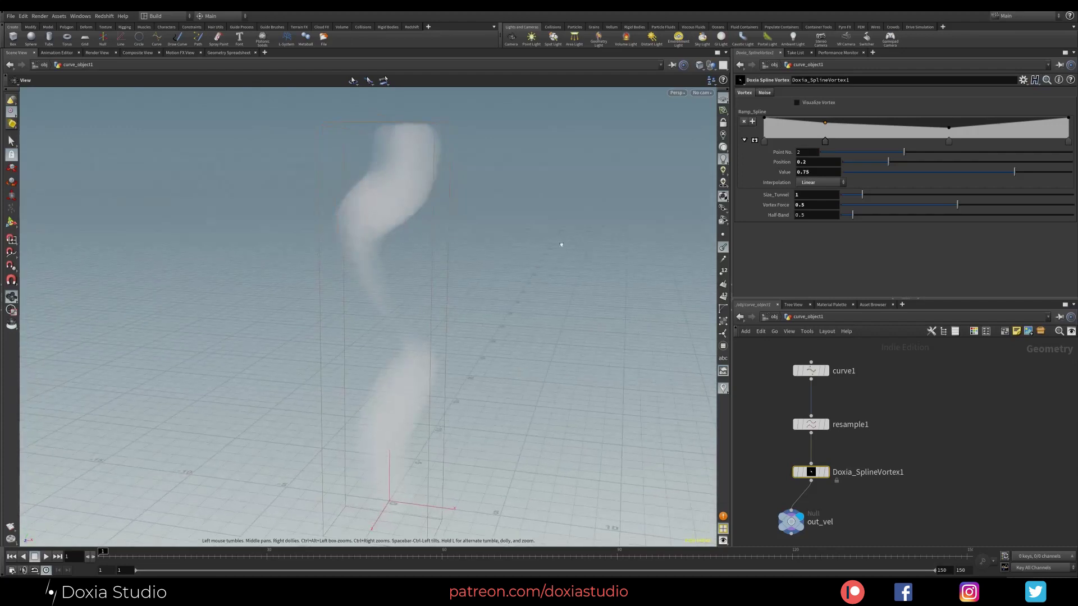
click(796, 103)
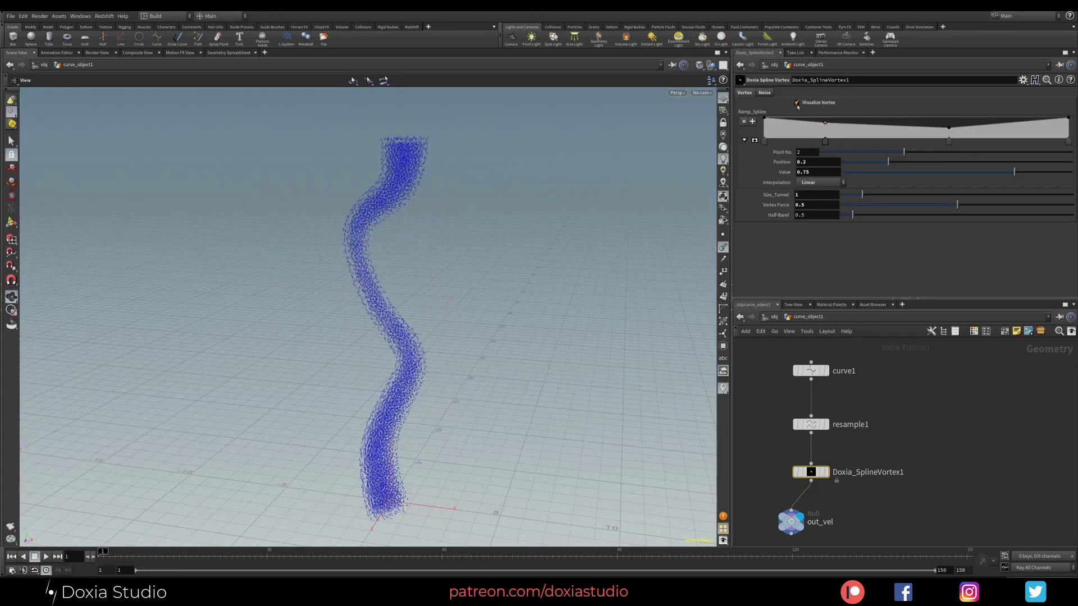
scroll(392, 314, up, 6)
Step: Set the vortex noise Amplitude to 1 and inspect its effect on the velocity directions
click(768, 93)
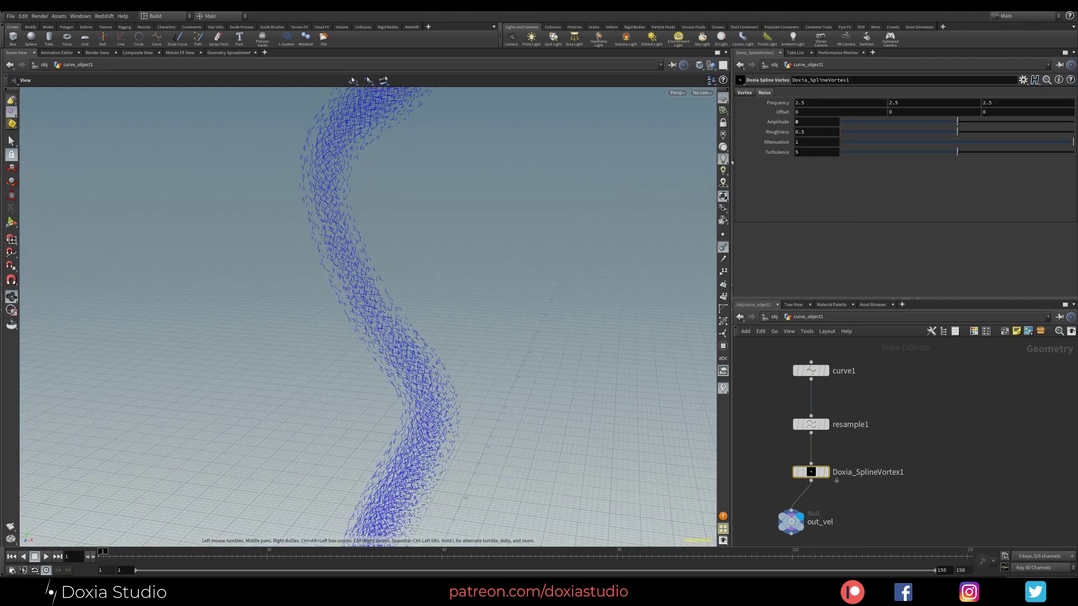
drag(806, 122, 785, 129)
text(1)
key(Return)
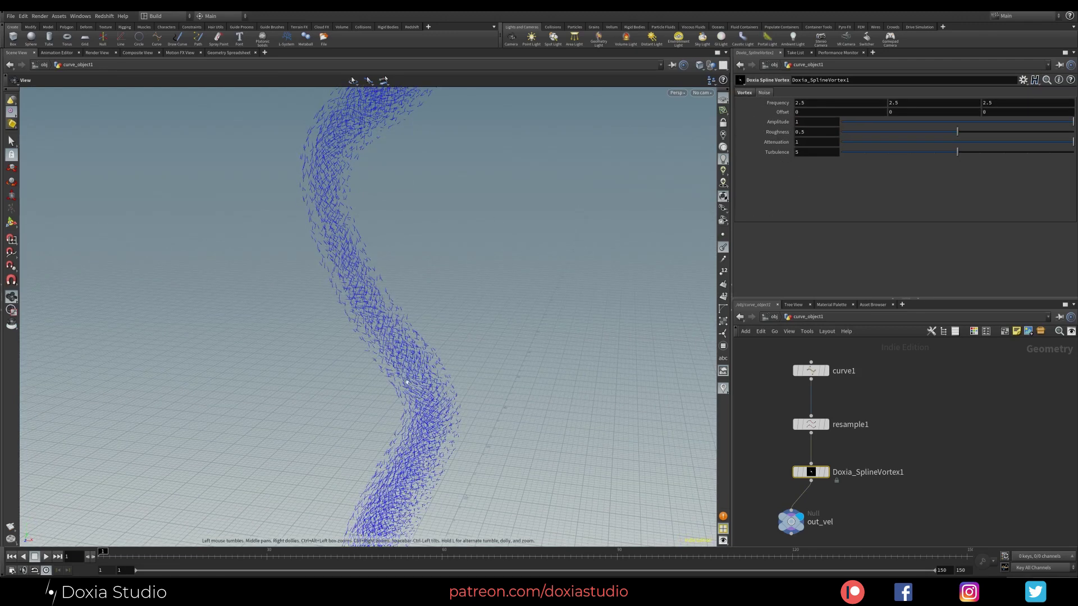
drag(410, 386, 455, 340)
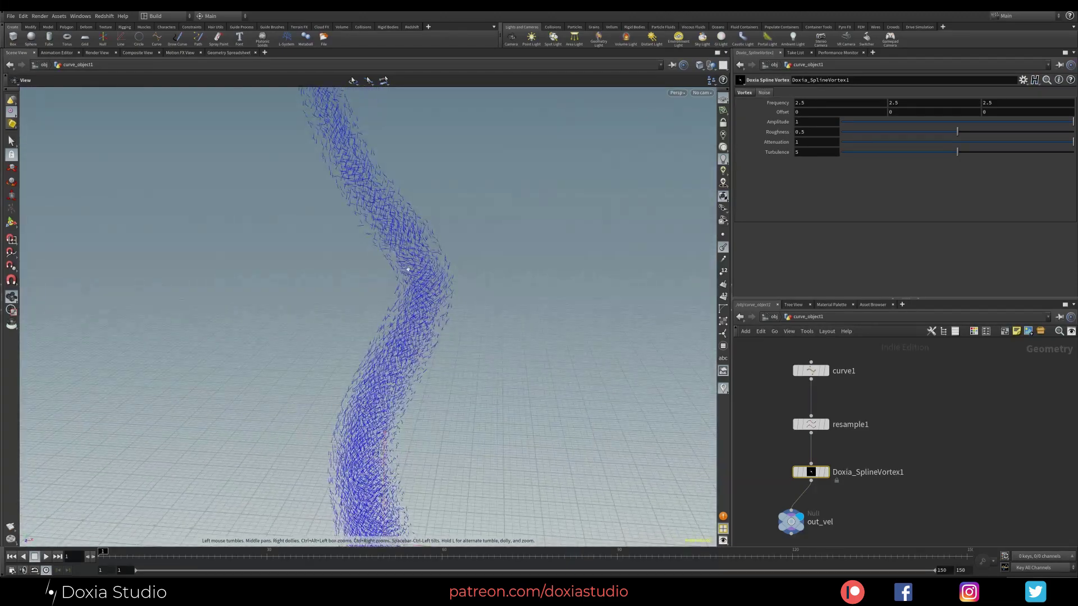
drag(398, 219, 456, 222)
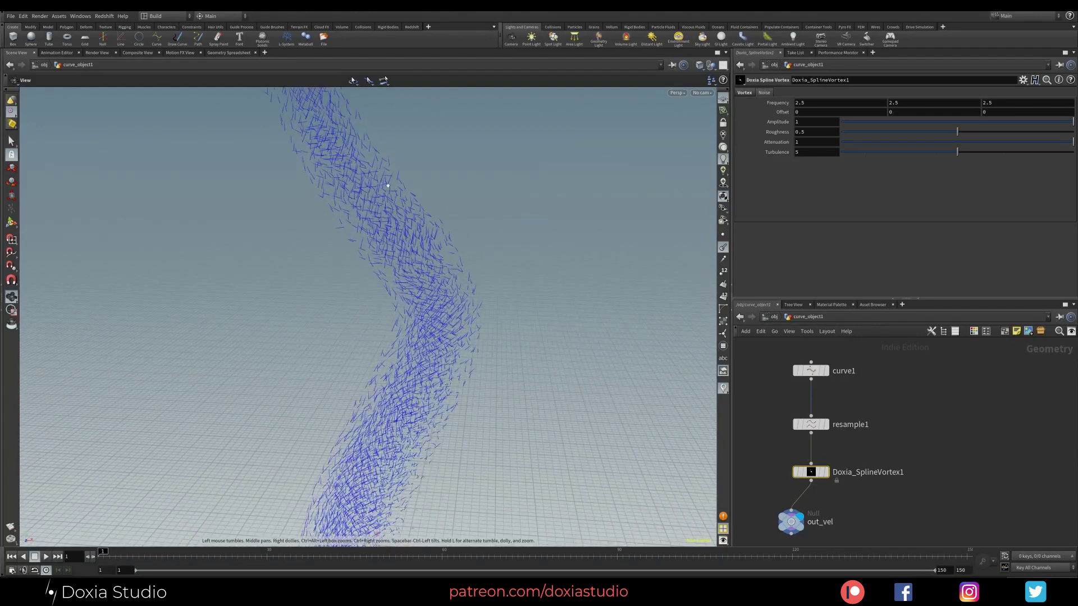
Step: Try noise Amplitude values of 0 and 5 and inspect their effect on the velocity directions along the curve
click(808, 122)
text(0)
key(Return)
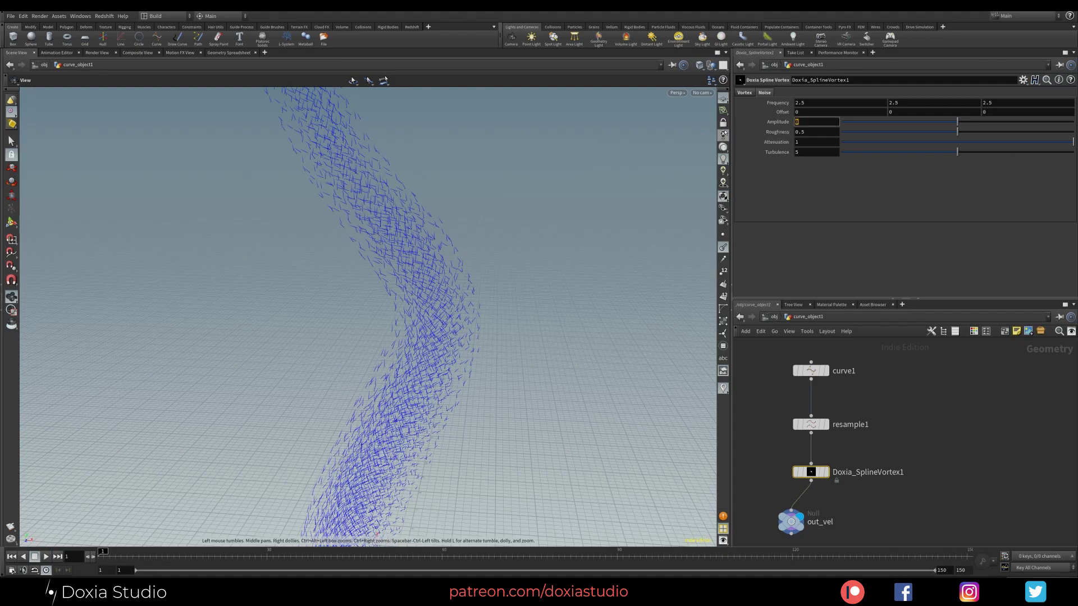
text(5)
key(Return)
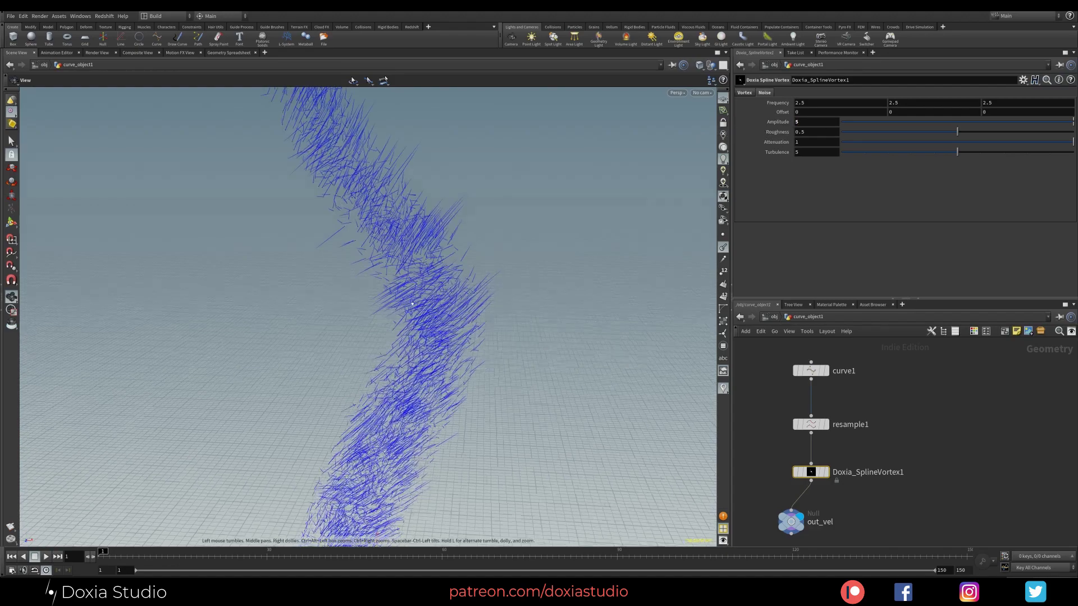
drag(610, 496, 341, 387)
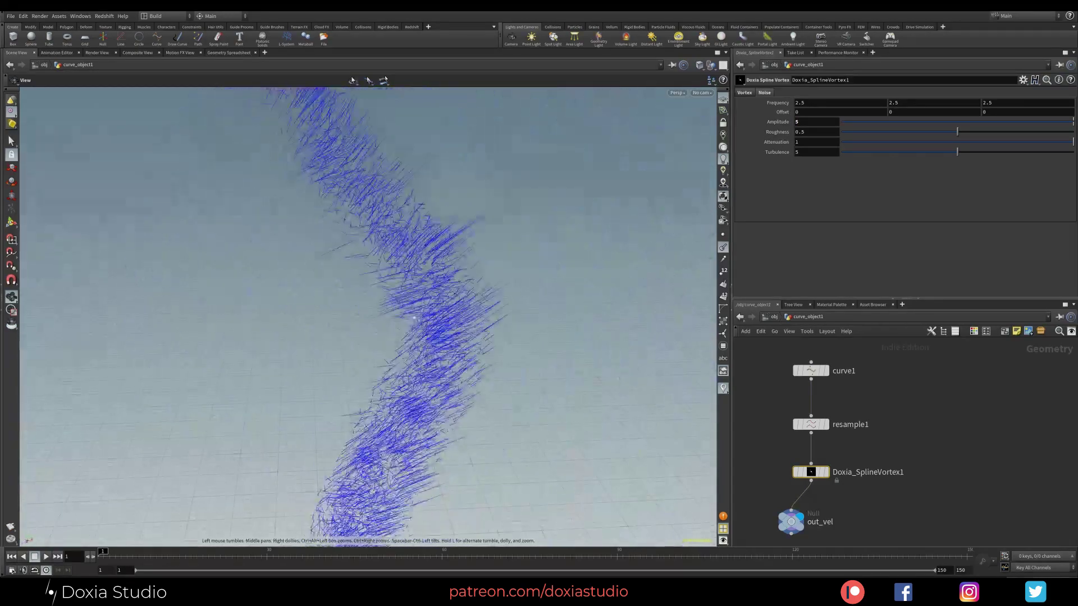
right_drag(410, 317, 328, 359)
drag(460, 328, 573, 250)
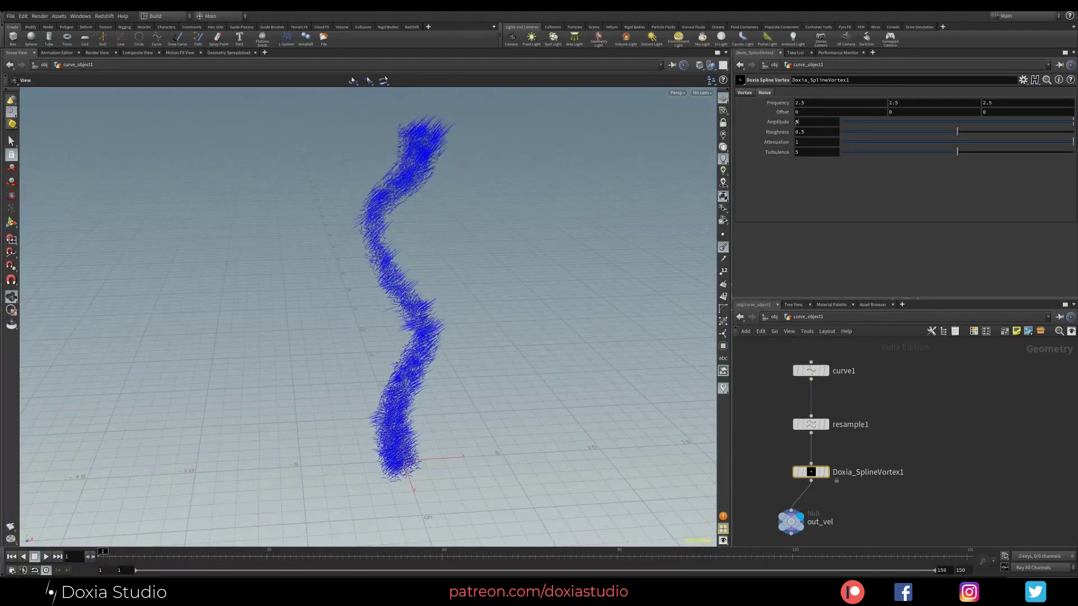
Step: Set the vortex noise Amplitude to 1
text(1)
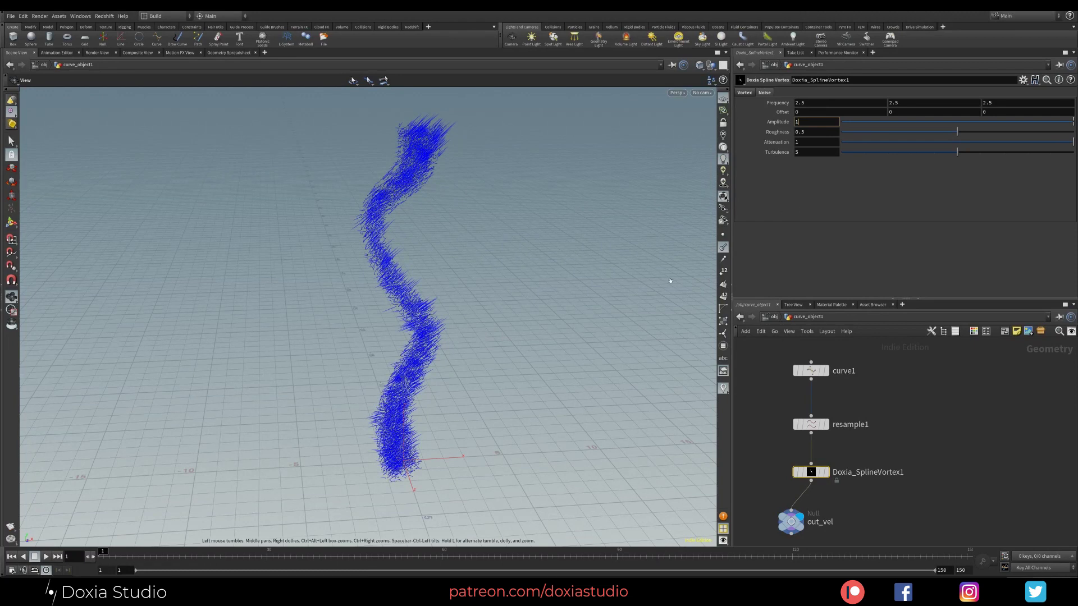
key(Return)
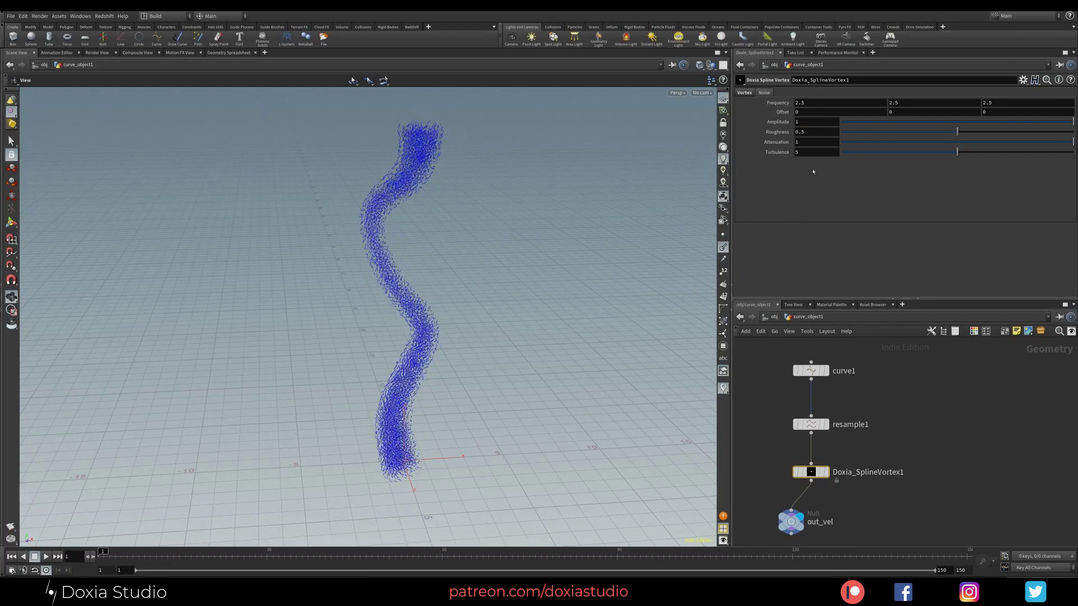
drag(799, 123, 712, 130)
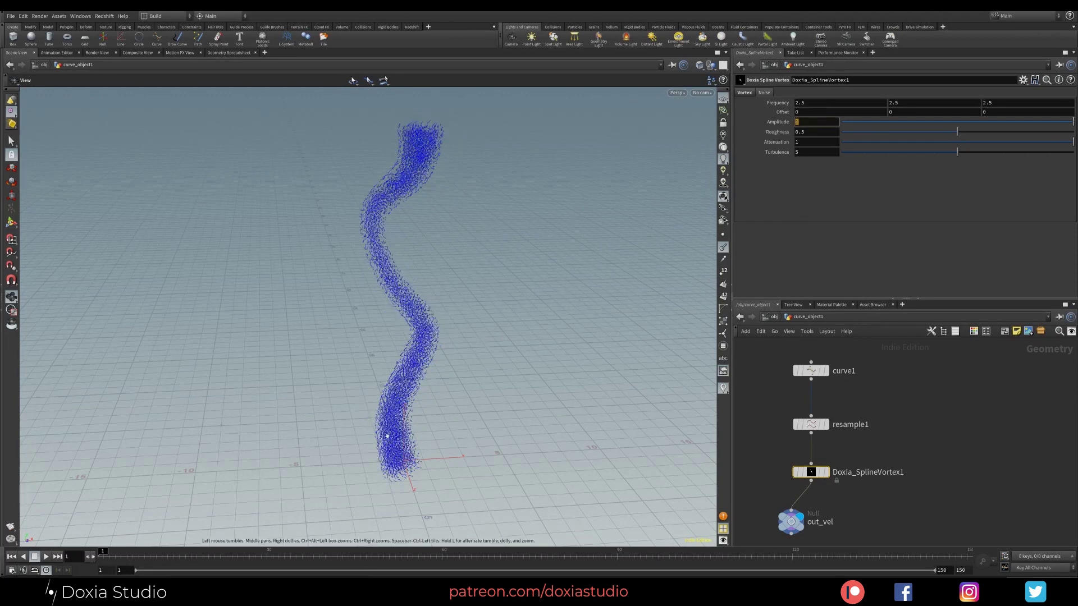
click(778, 392)
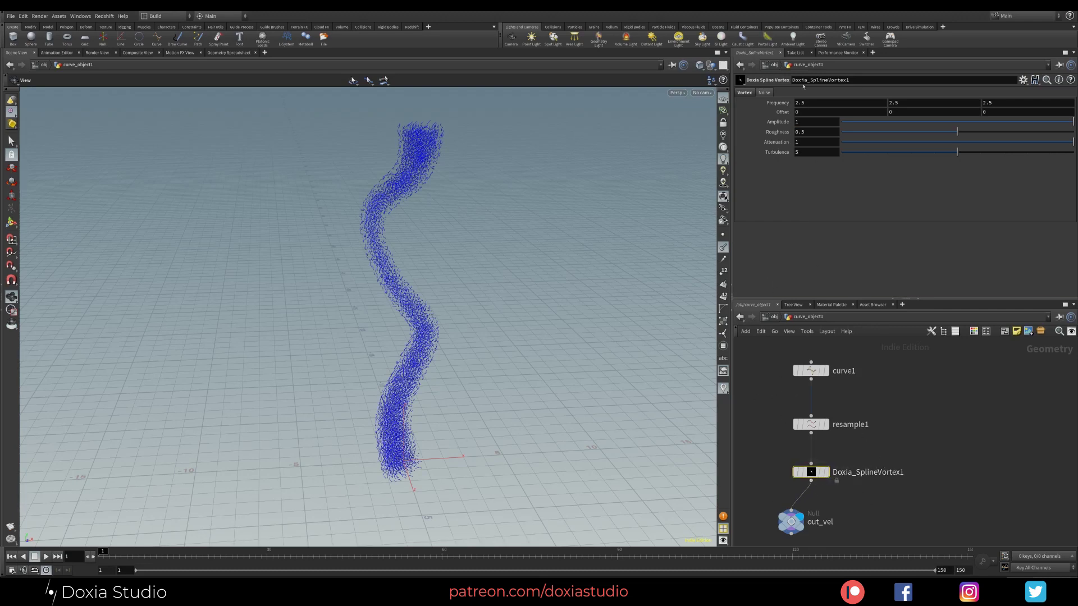
Step: Turn off Visualize Vortex to show the vortex as a volume and inspect the out_vel node's information
click(745, 93)
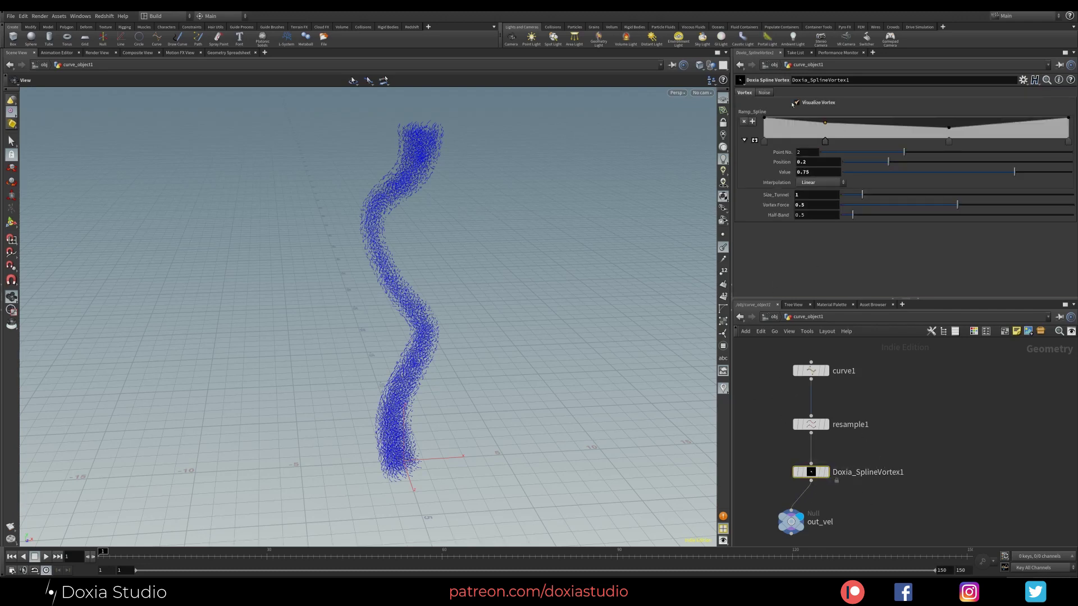
click(796, 103)
click(796, 104)
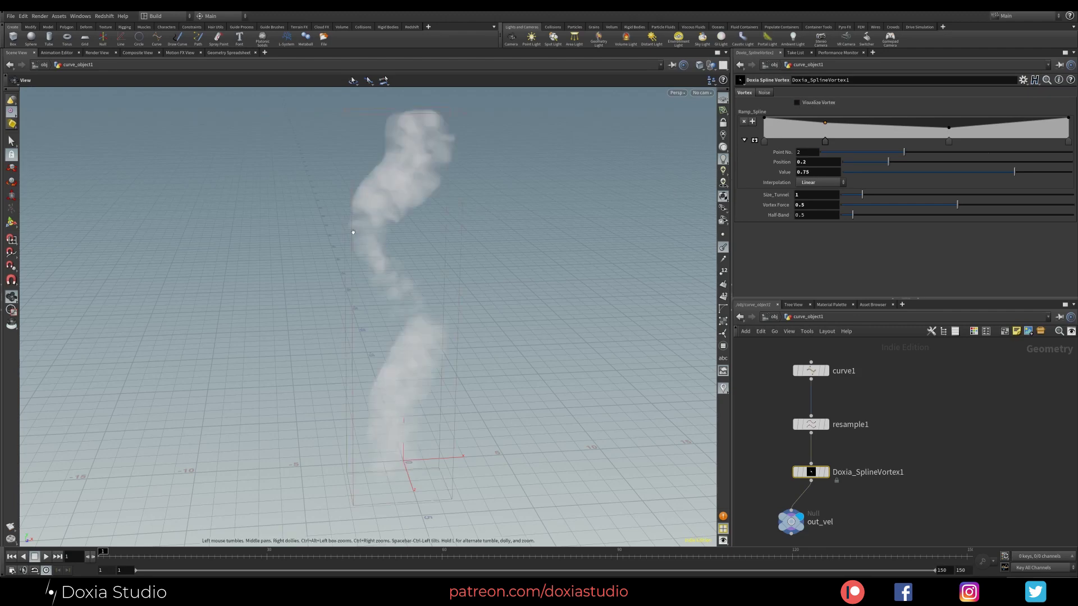
drag(347, 277, 464, 331)
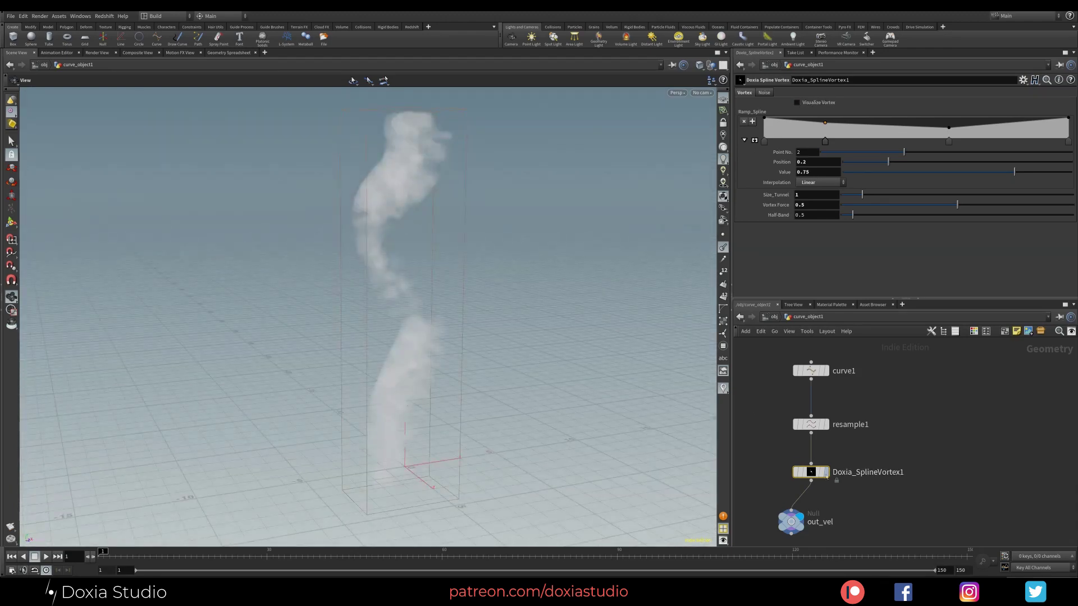
click(766, 525)
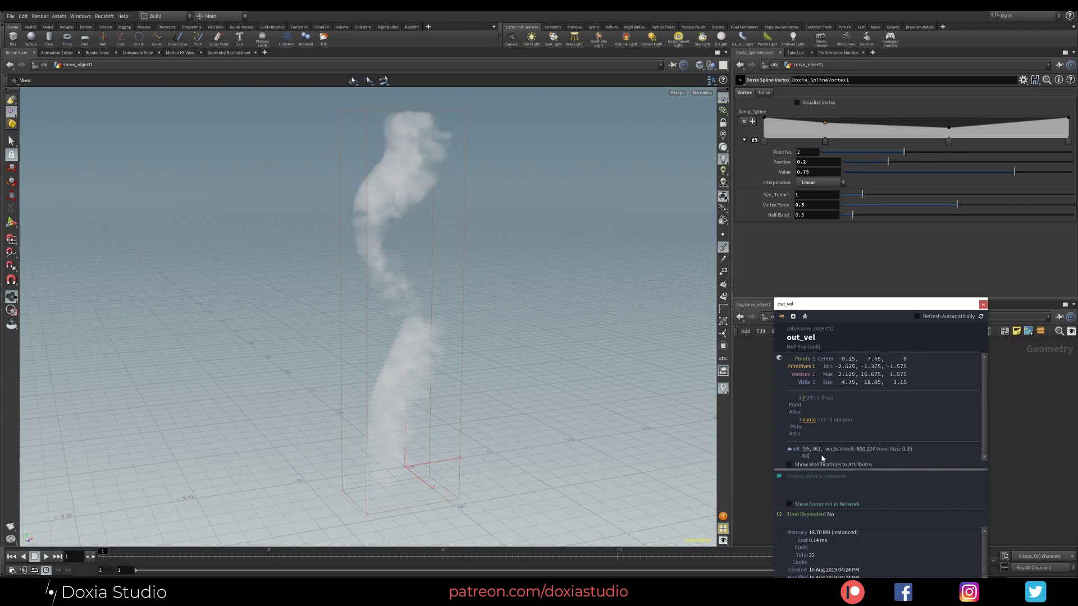
click(745, 449)
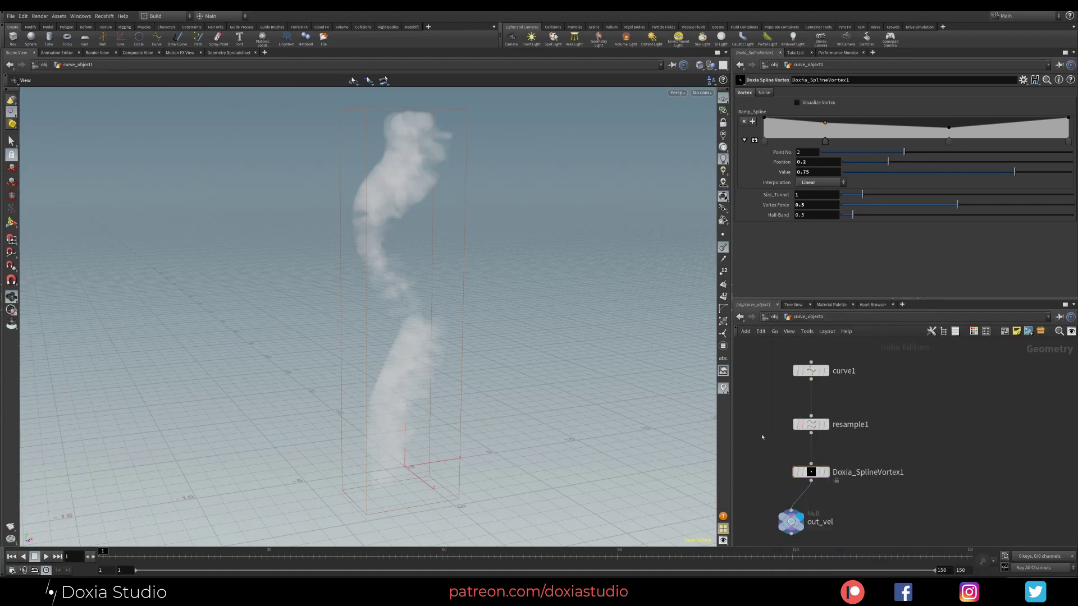
Step: Return to the object level, move the curve_object1 node aside and add a Geometry object beside it
key(u)
drag(433, 441, 343, 427)
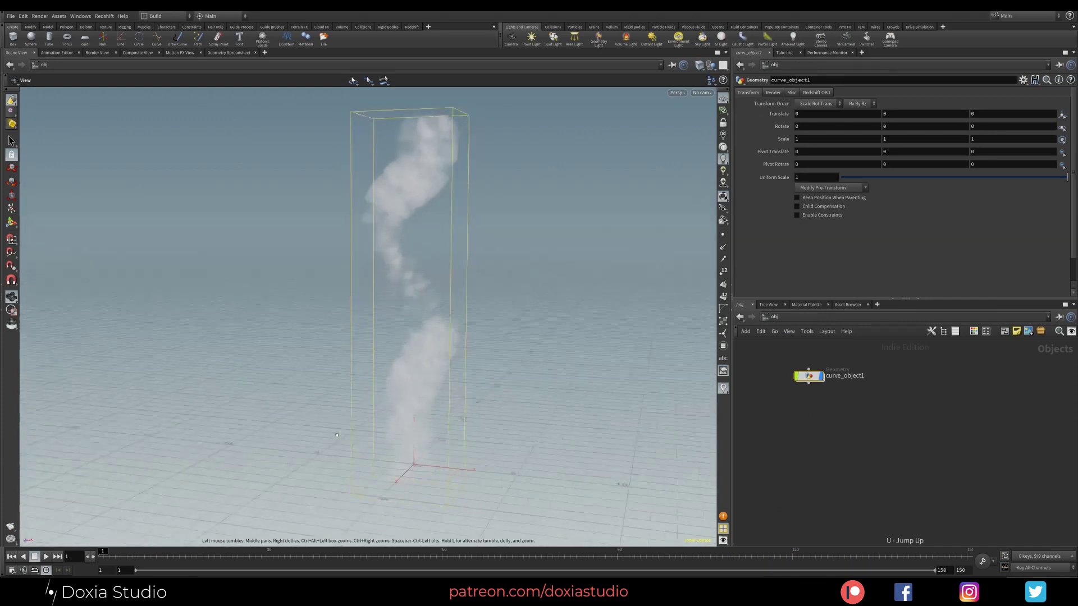
drag(808, 376, 780, 377)
click(863, 393)
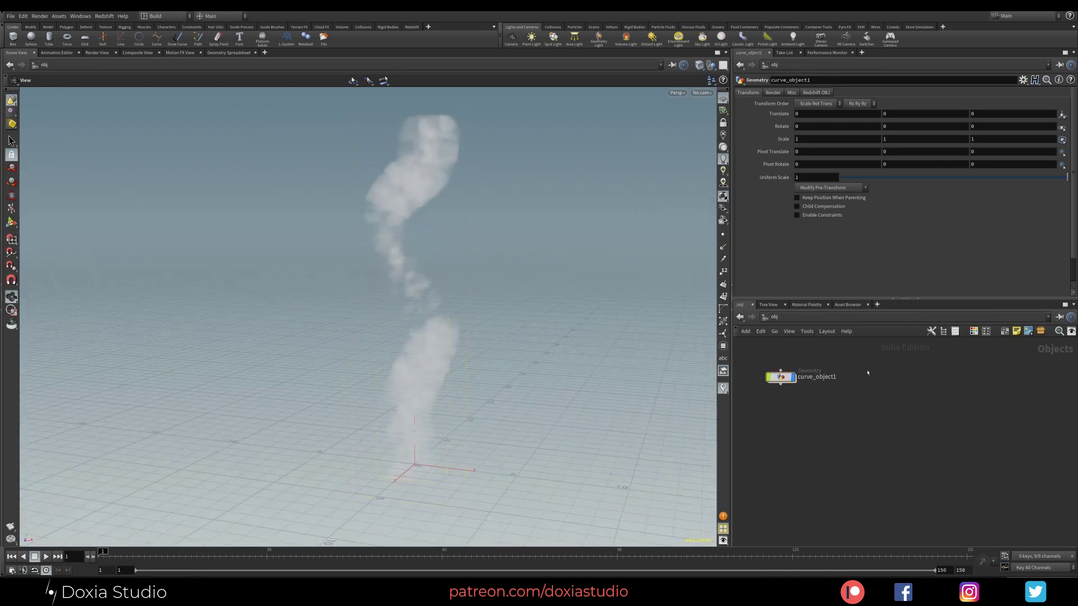
key(Tab)
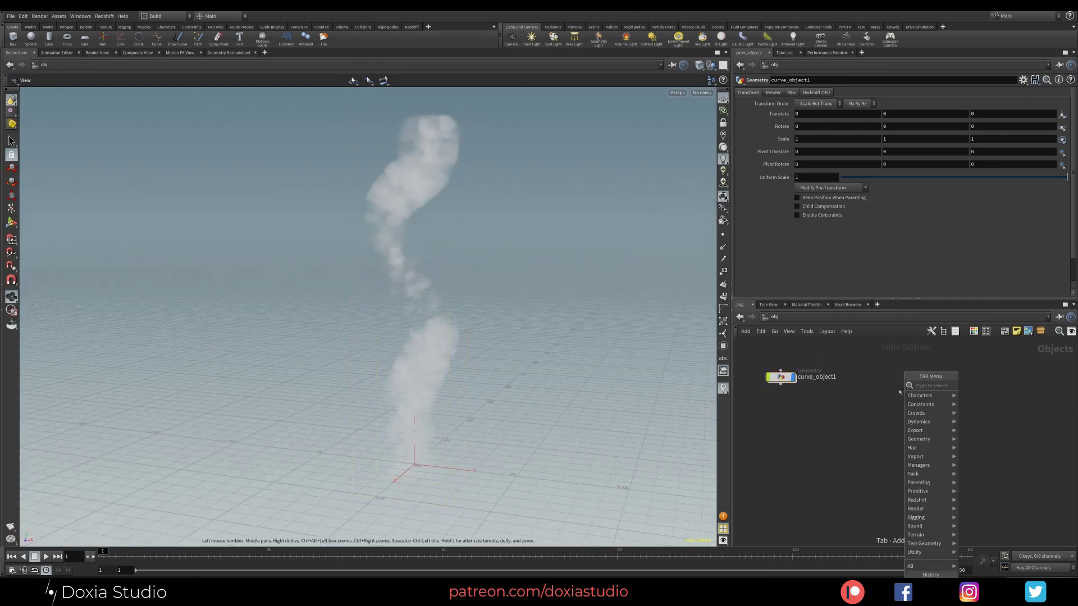
text(geo)
key(Return)
click(901, 381)
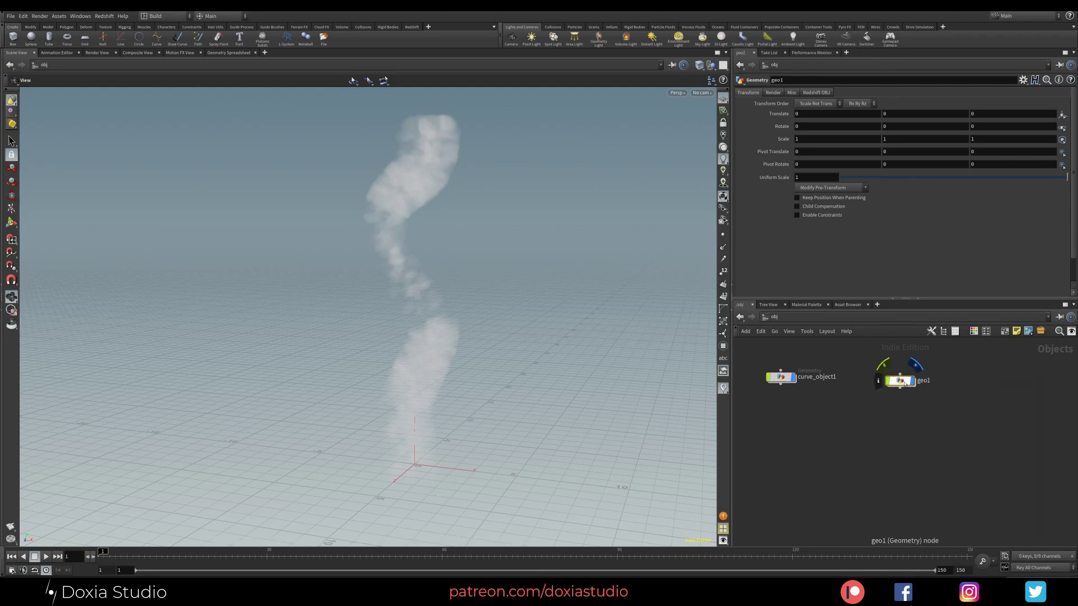
Step: Add a Grid node inside the new geo1 object
double_click(901, 382)
key(Tab)
text(grid)
click(973, 237)
click(840, 381)
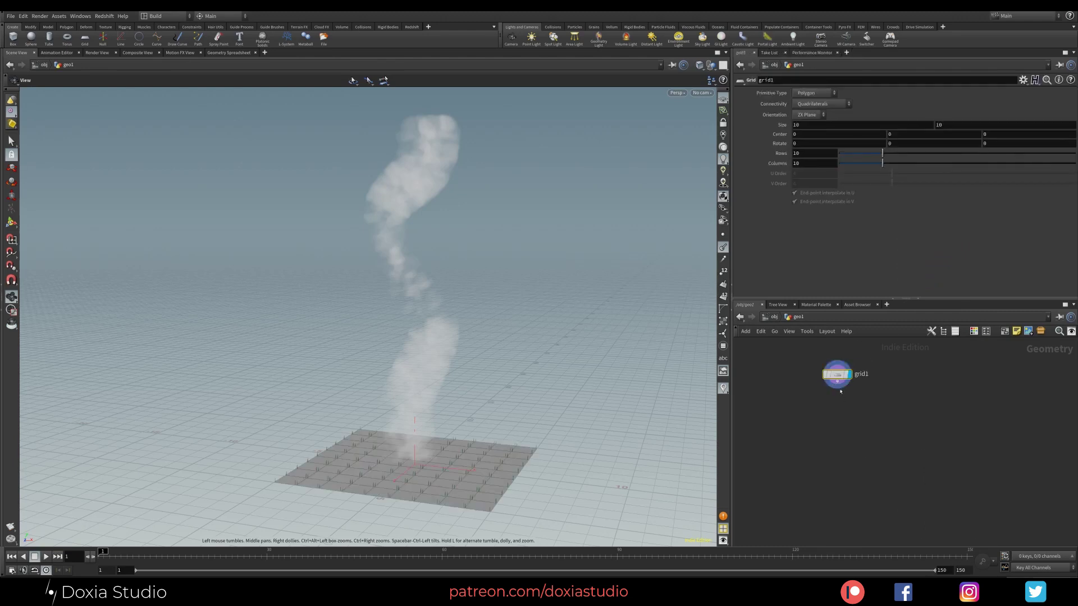
Step: Set the grid's size to 1 by 1
drag(794, 128, 761, 153)
text(1)
drag(943, 125, 917, 193)
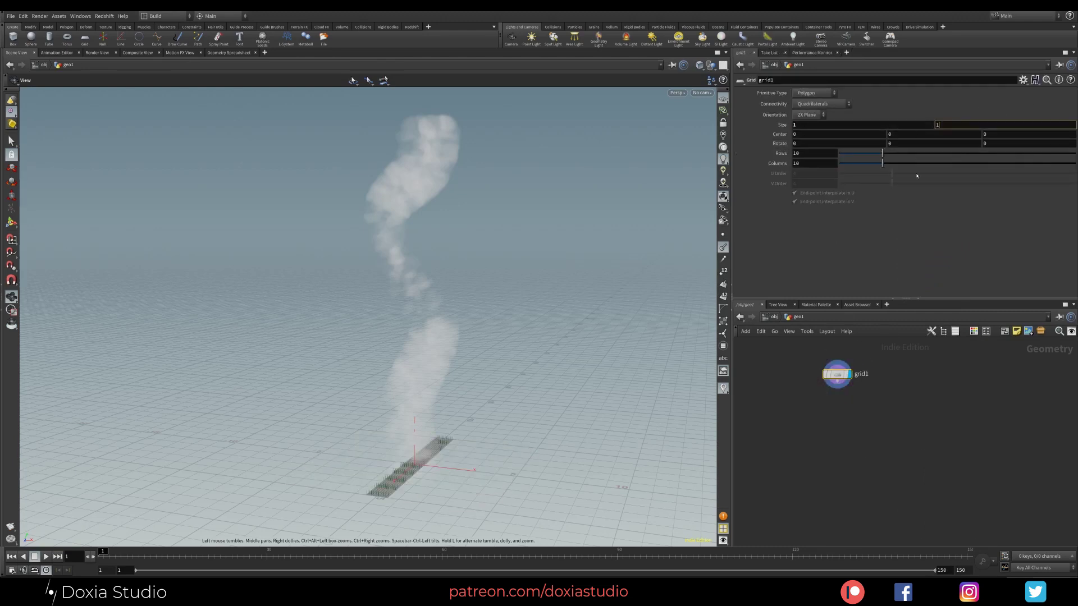
text(1)
key(Return)
drag(485, 404, 461, 447)
click(818, 393)
Step: Turn off the point normals display in the viewport and reposition the grid1 node in the network
click(723, 247)
drag(837, 374, 812, 372)
click(810, 384)
key(Escape)
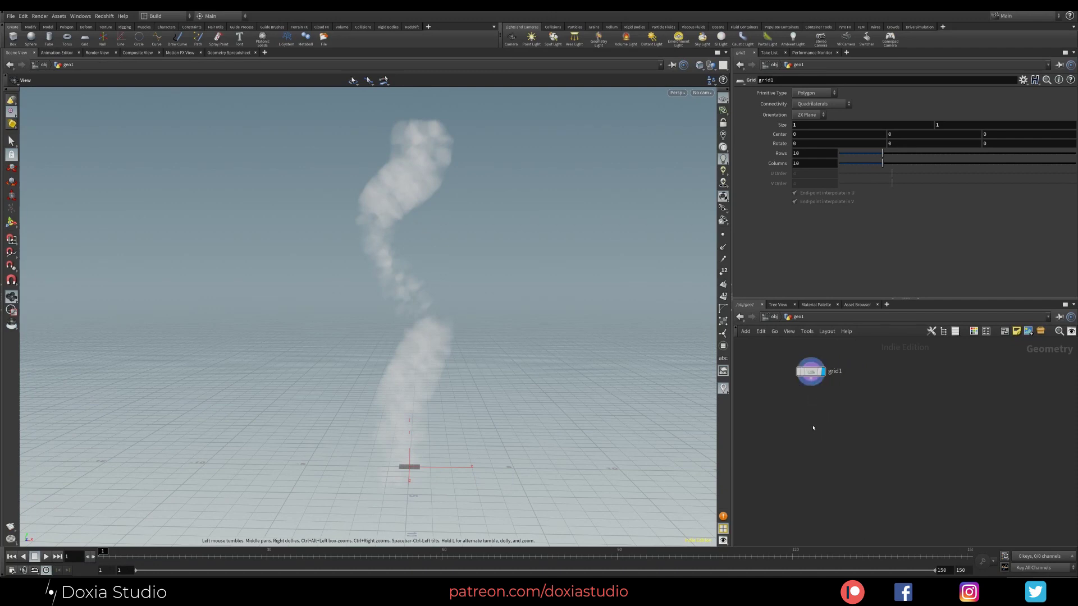
Step: Return to the object level and rename the geo1 object to grid
key(u)
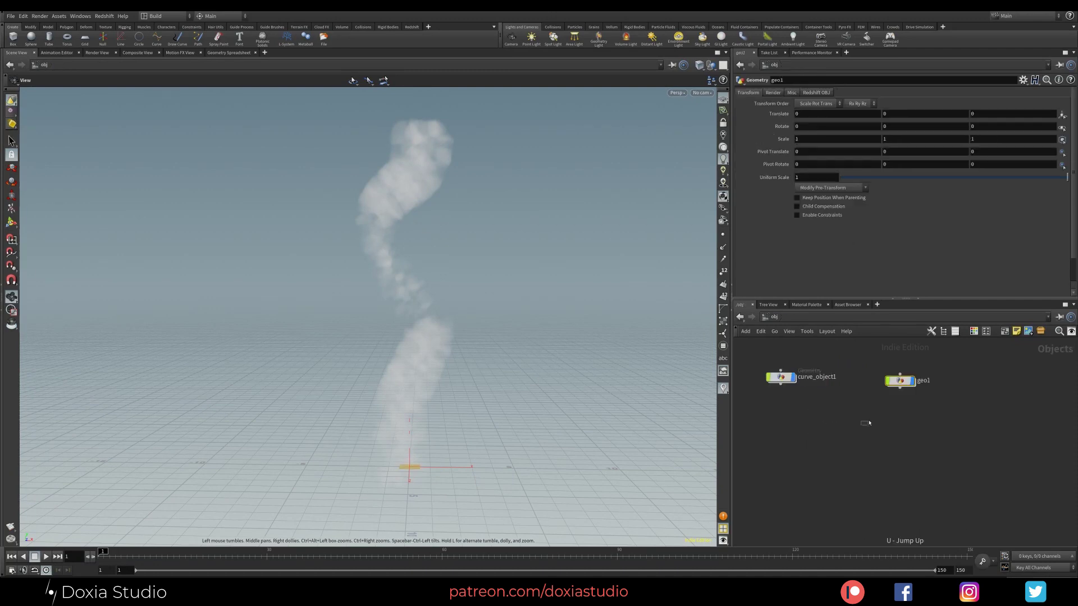
click(926, 381)
drag(931, 381, 905, 382)
text(grid)
key(Return)
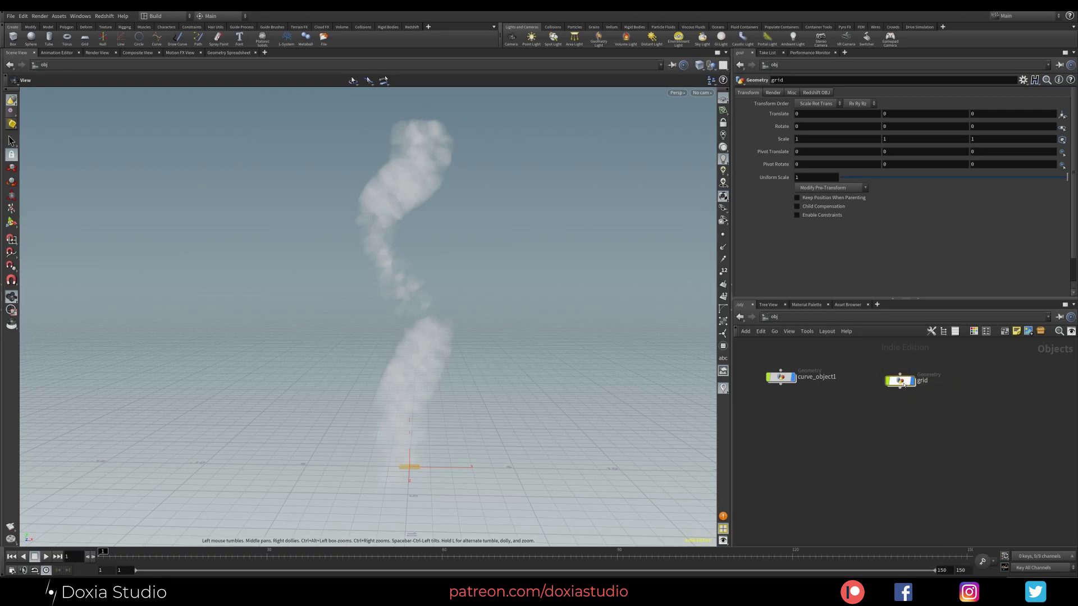
Step: Apply the Billowy Smoke pyro effect to the grid object
click(843, 27)
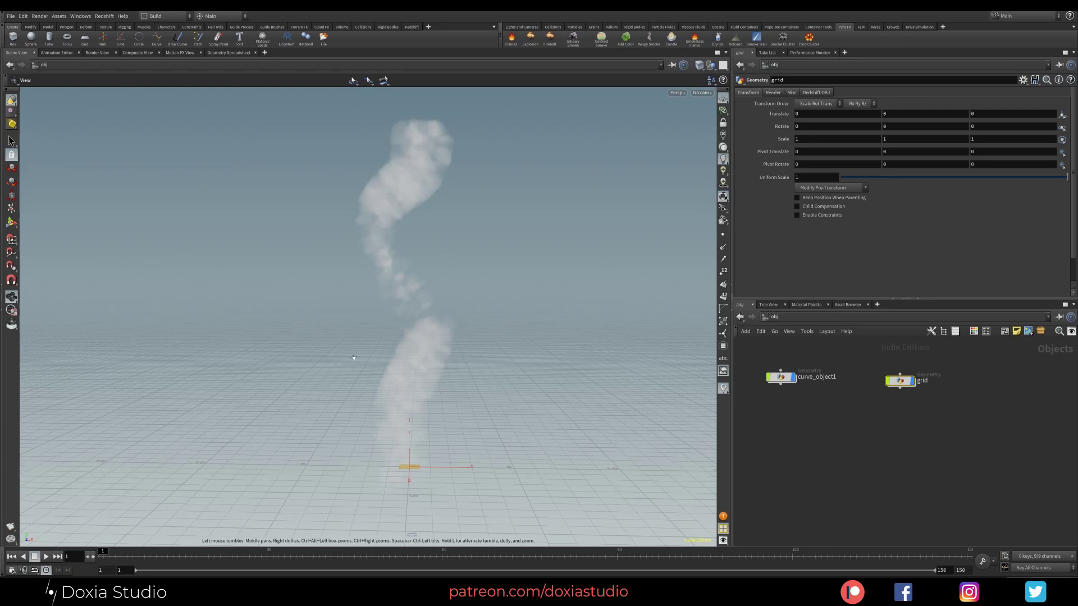
click(573, 41)
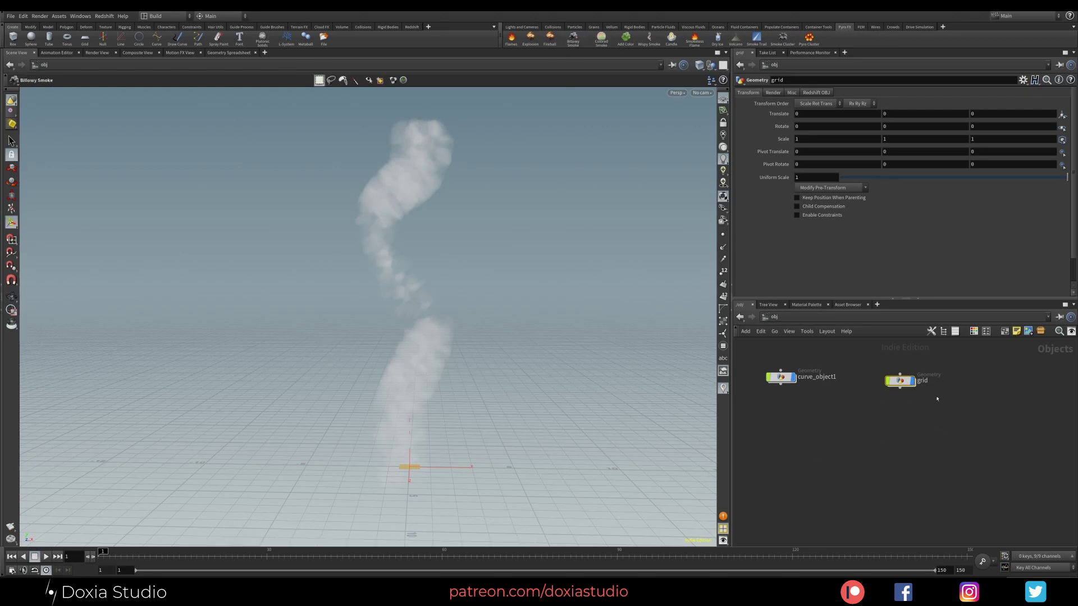
key(Return)
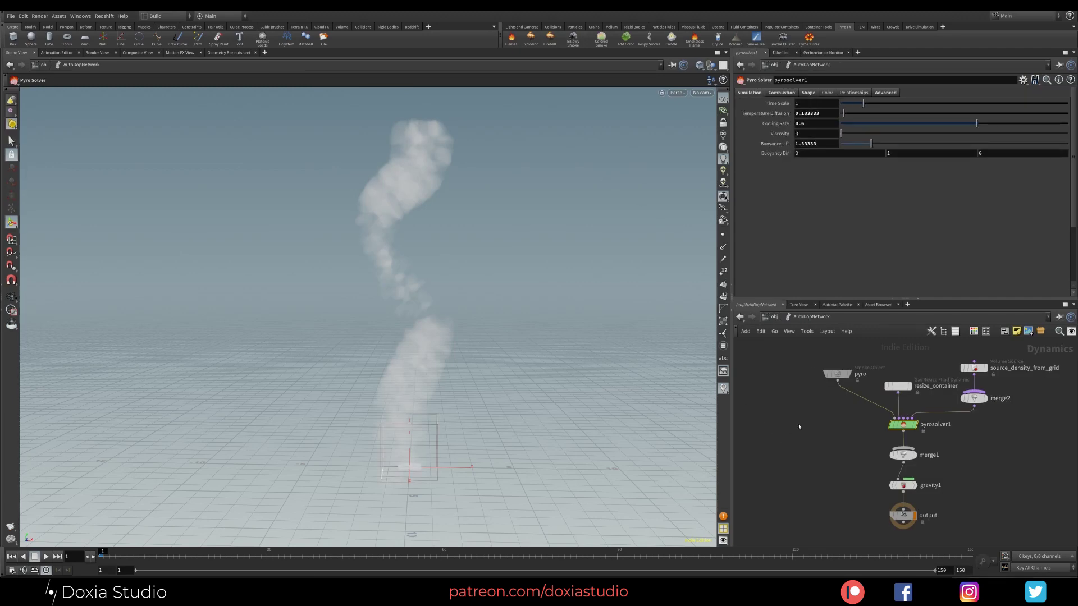
Step: Return to the object level, simulate the smoke to frame 49 and tidy the layout of the object nodes
click(773, 319)
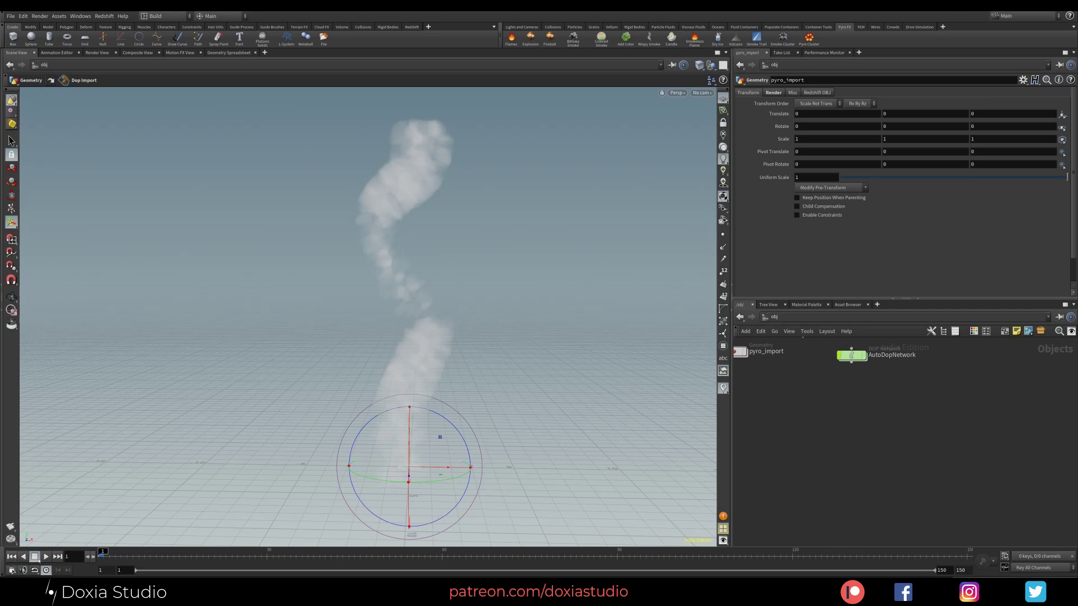
click(46, 556)
click(46, 556)
key(h)
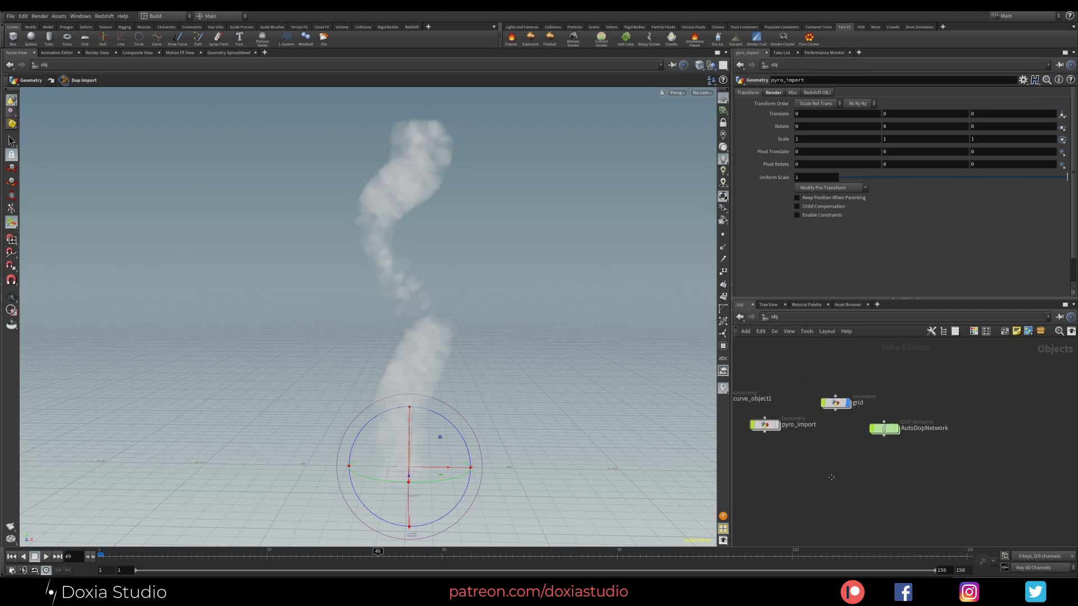
key(l)
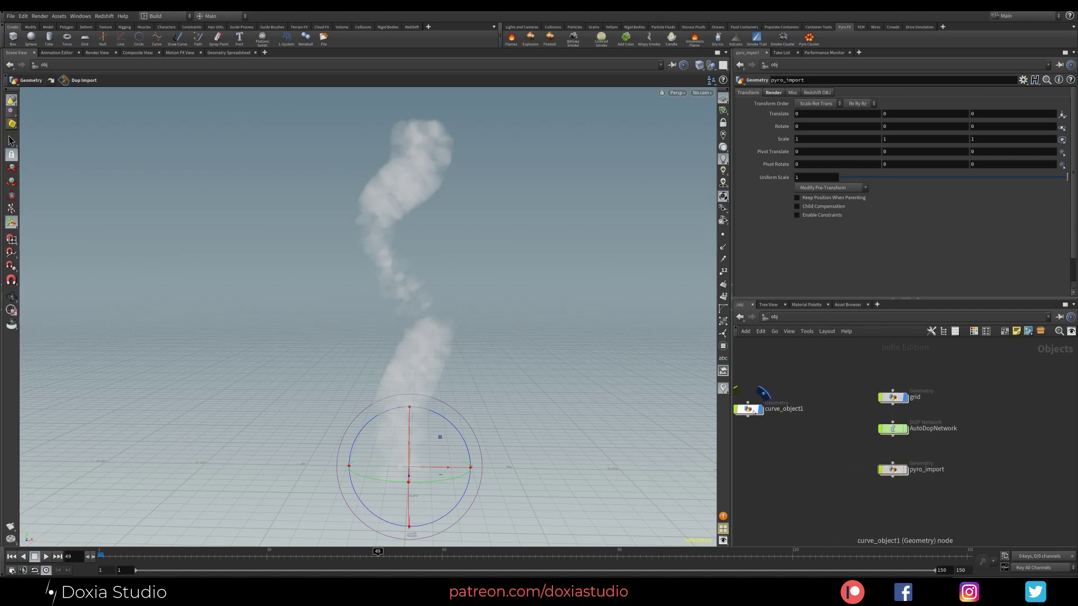
drag(749, 410, 816, 394)
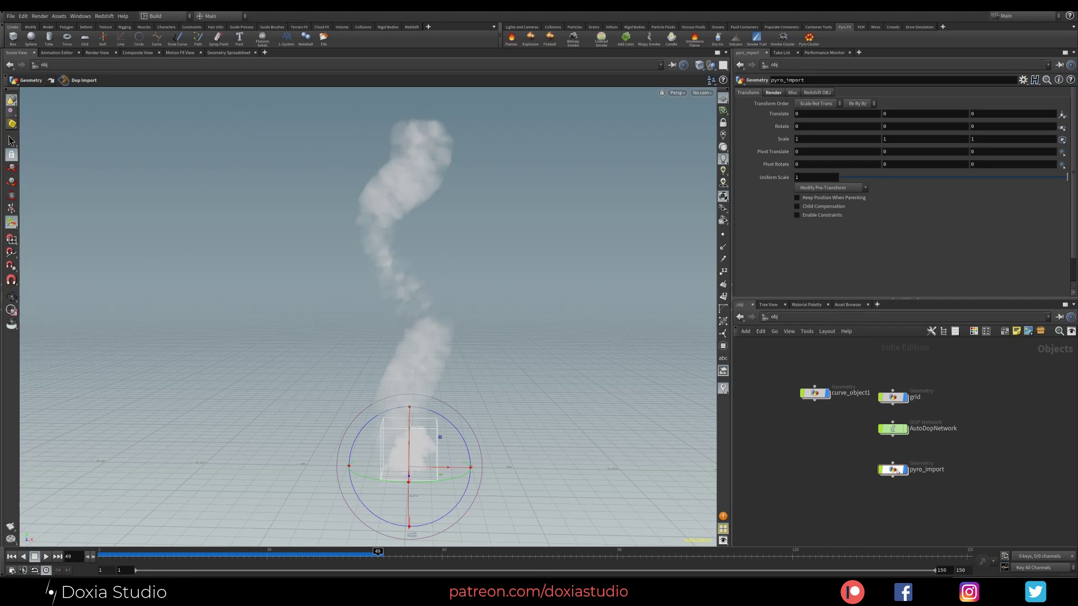
Step: Delete the import_pyro_visualization node inside pyro_import and return to the object level
double_click(892, 469)
drag(889, 433, 832, 412)
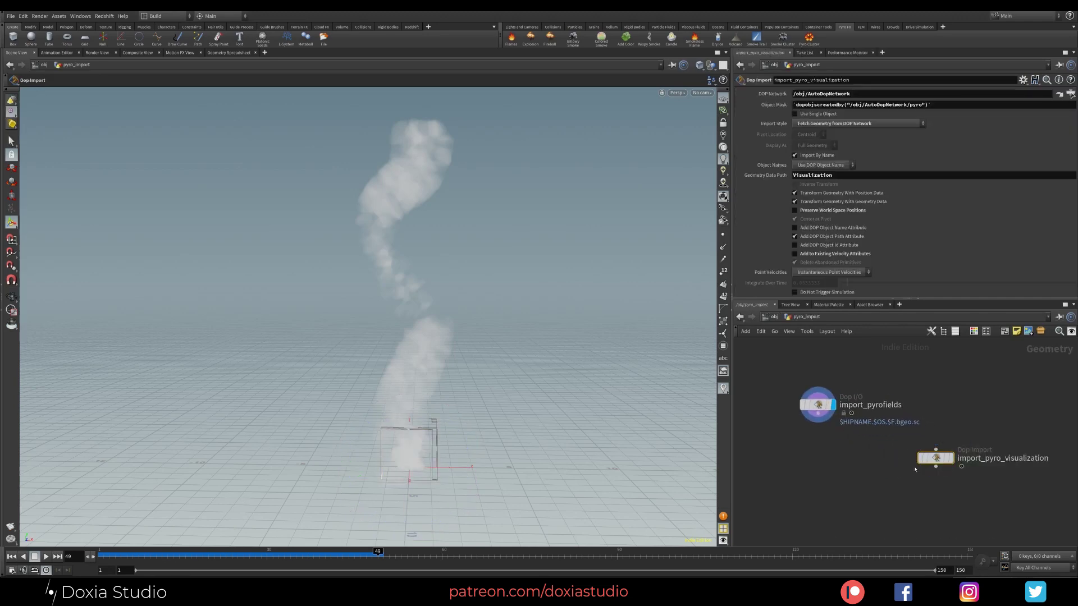
key(Delete)
key(u)
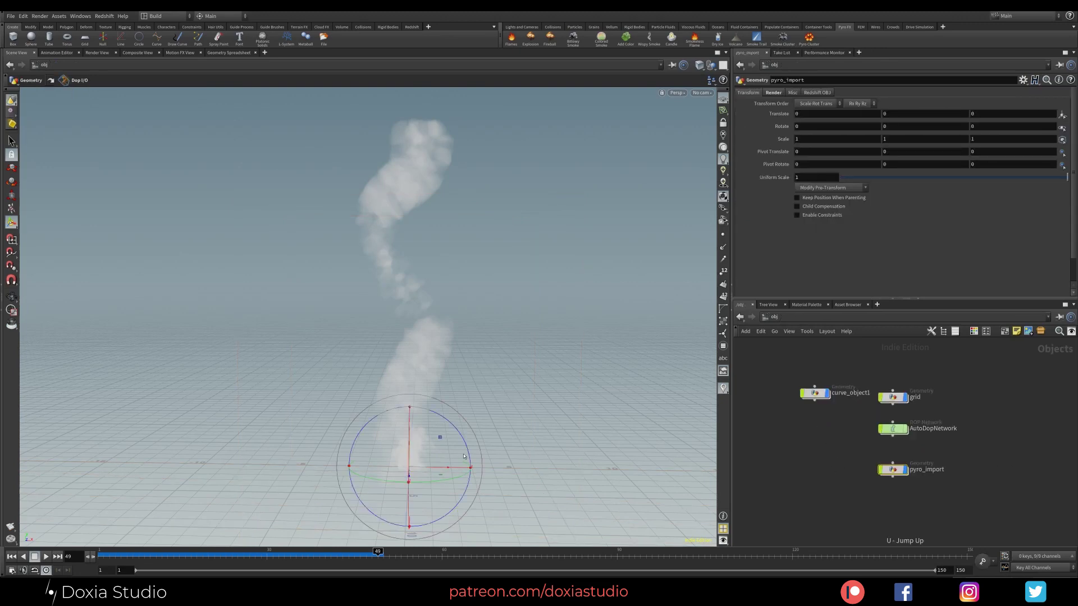
Step: Look down at the smoke from an oblique angle and add a distant light aligned with that view
alt+drag(553, 407, 478, 369)
key(Return)
click(522, 27)
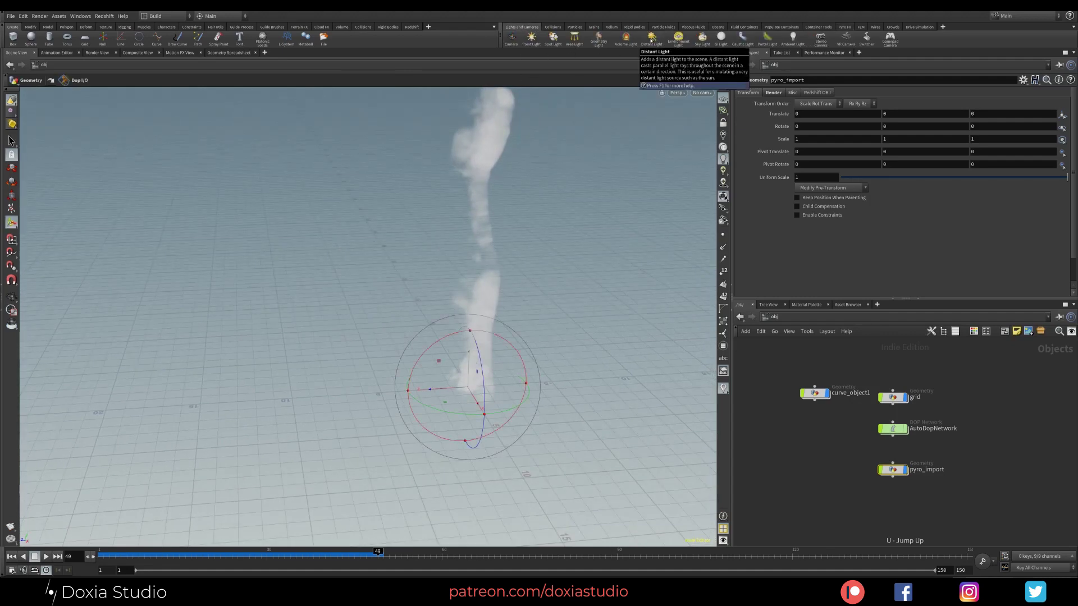
click(651, 38)
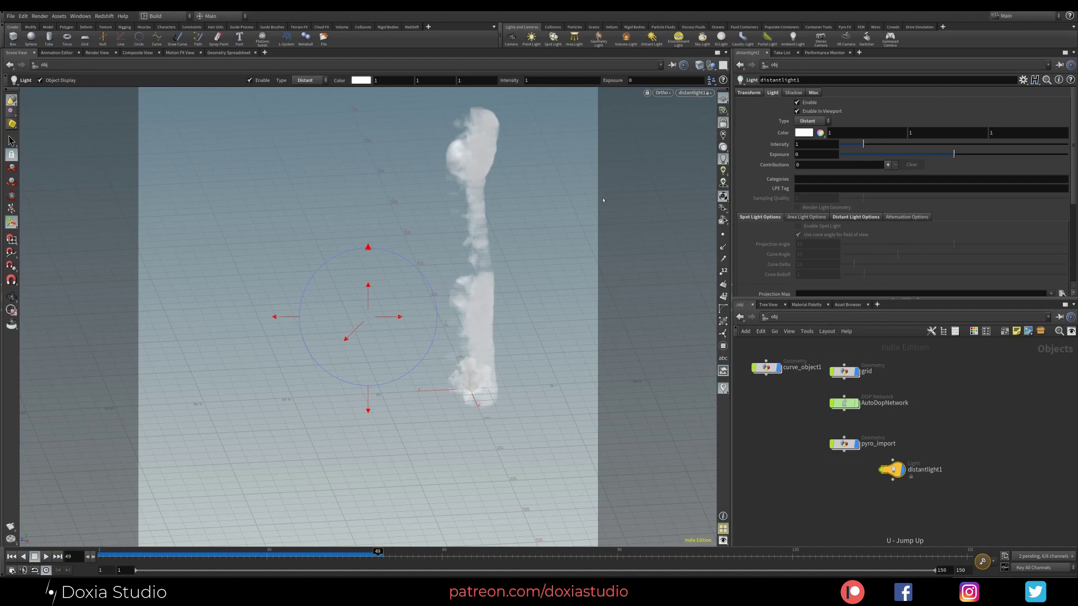
Step: Adjust the distant light's view of the smoke, then unlock the light from the view and orbit around the plume
alt+drag(453, 342, 399, 353)
key(Return)
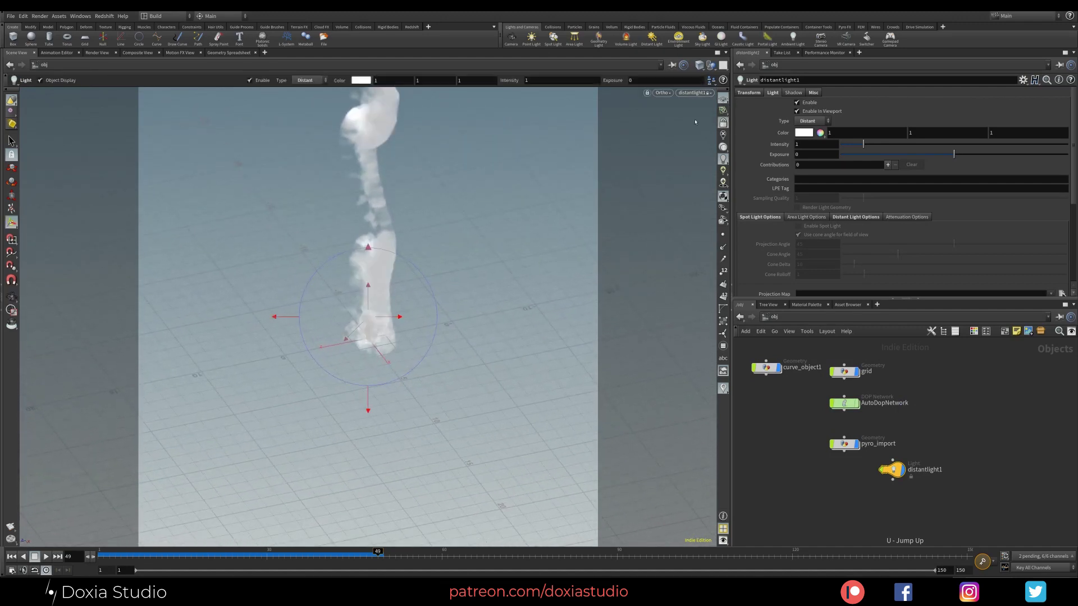
click(723, 122)
alt+drag(461, 331, 509, 251)
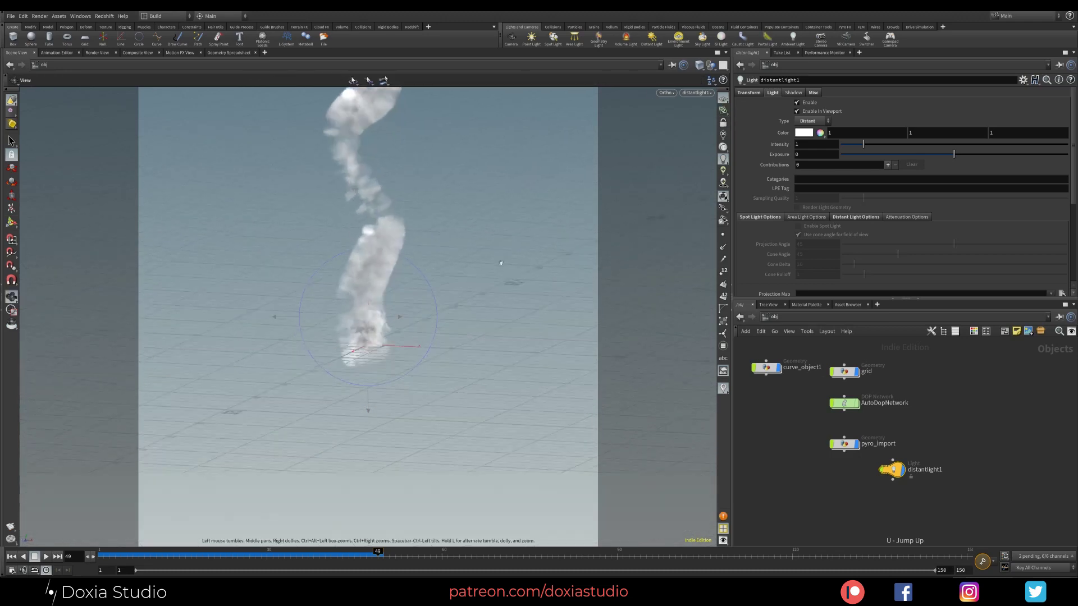
Step: Leave the distant light's view, switch the viewport back to perspective and shift the curve_object1 node level with grid
click(682, 93)
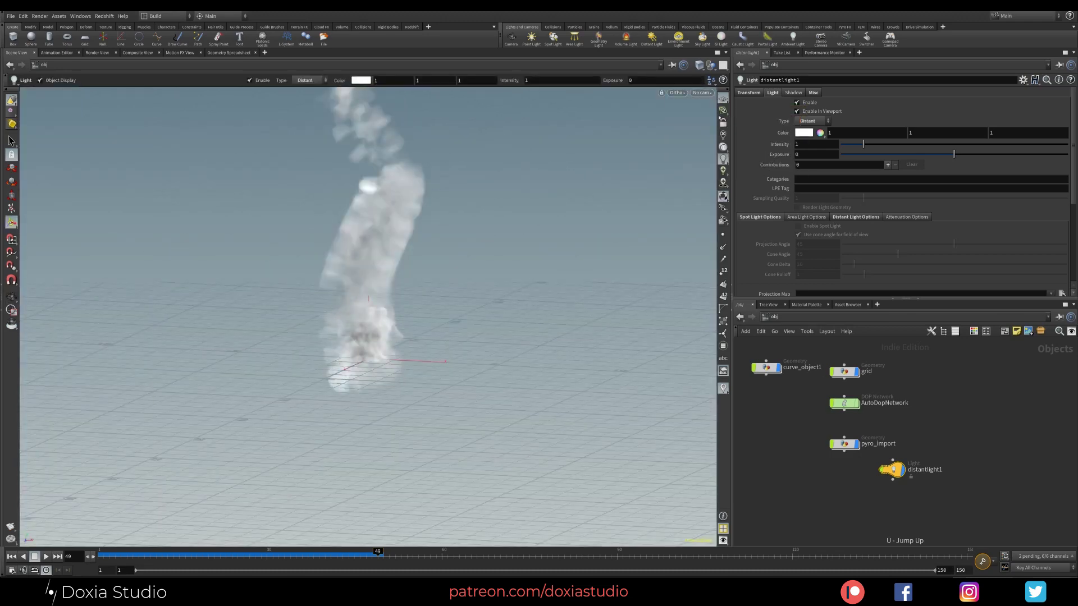
click(746, 119)
click(678, 94)
mouse_move(696, 110)
click(747, 110)
alt+right_drag(553, 264, 573, 275)
click(780, 355)
drag(764, 369, 764, 374)
key(Escape)
scroll(428, 324, up, 2)
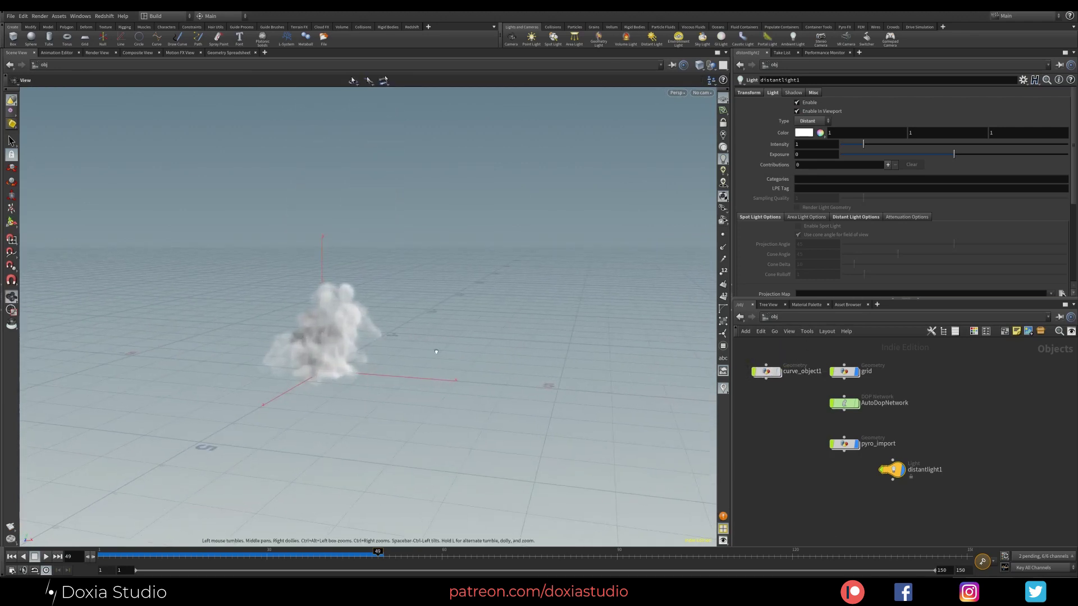
key(Return)
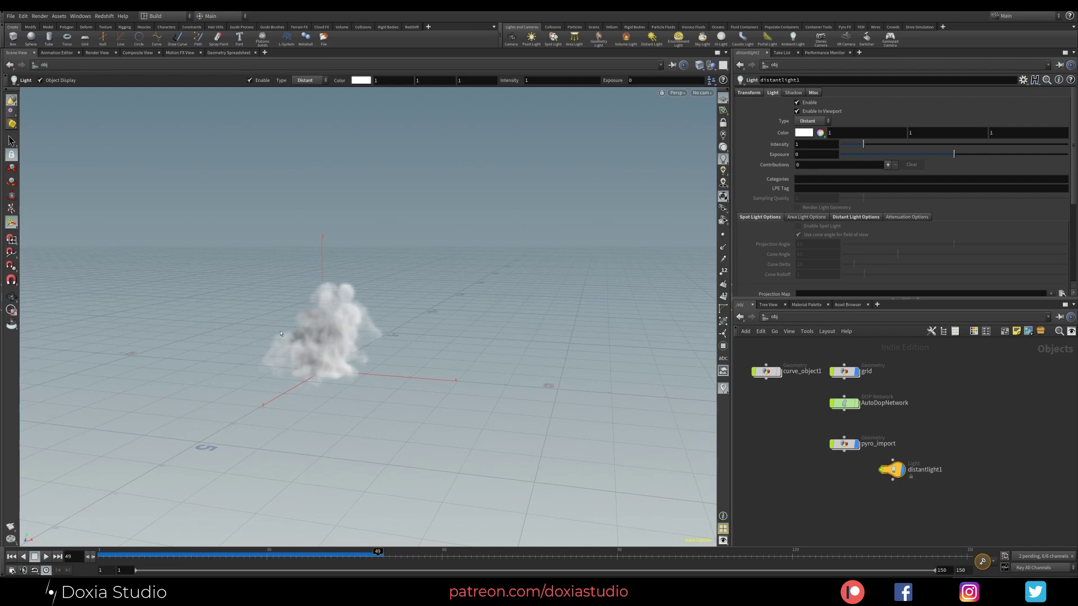
Step: Orbit around the smoke and scrub back through the simulated frames to frame 5
alt+drag(289, 338, 332, 345)
drag(112, 554, 142, 552)
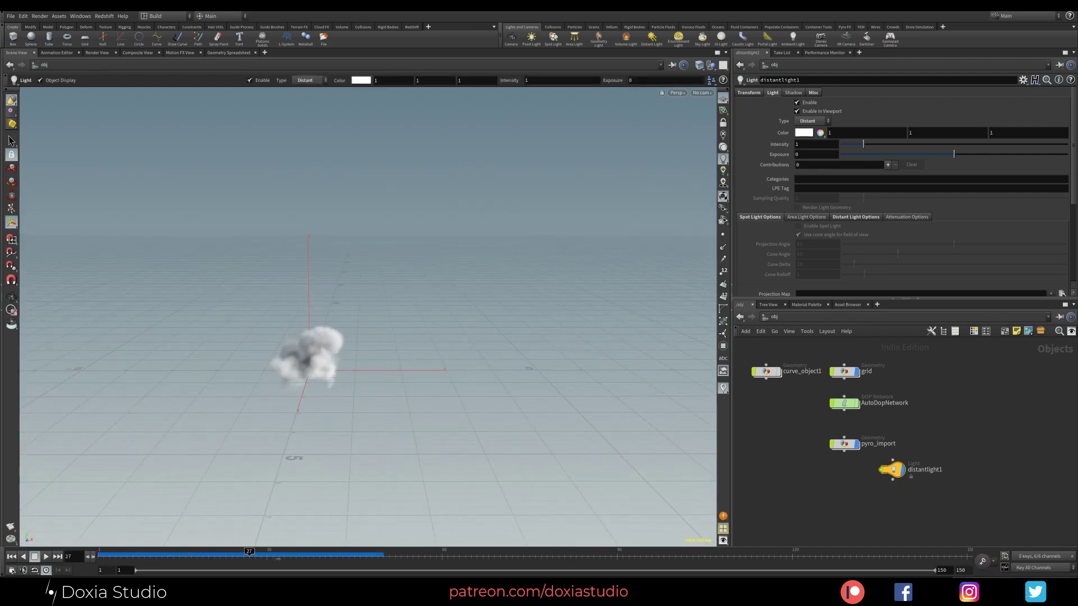
drag(142, 558, 91, 552)
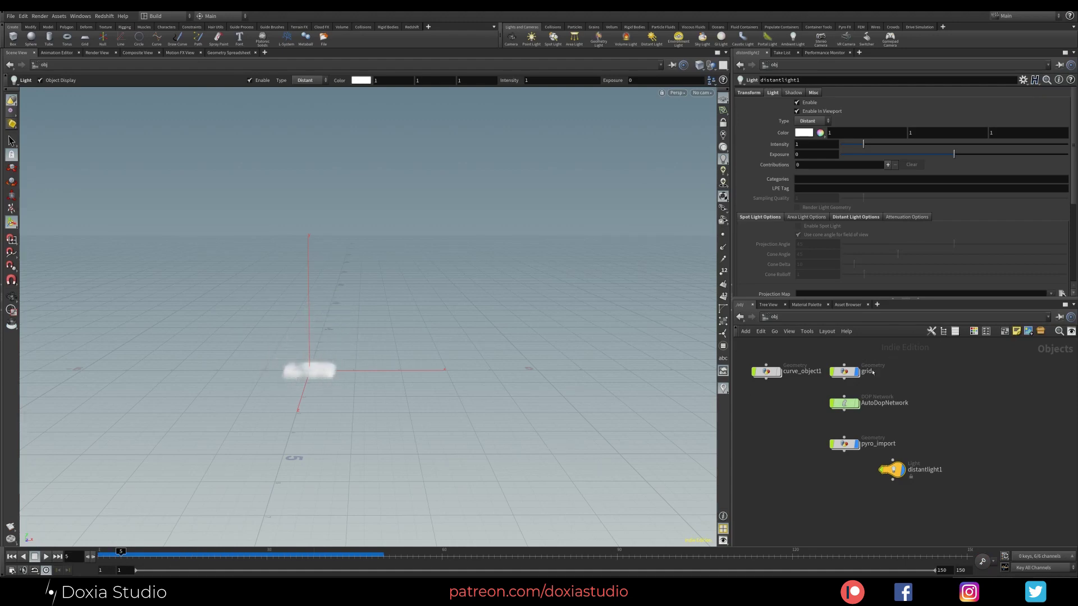
Step: Review the create_density source settings inside the grid object and return to the object level
double_click(849, 374)
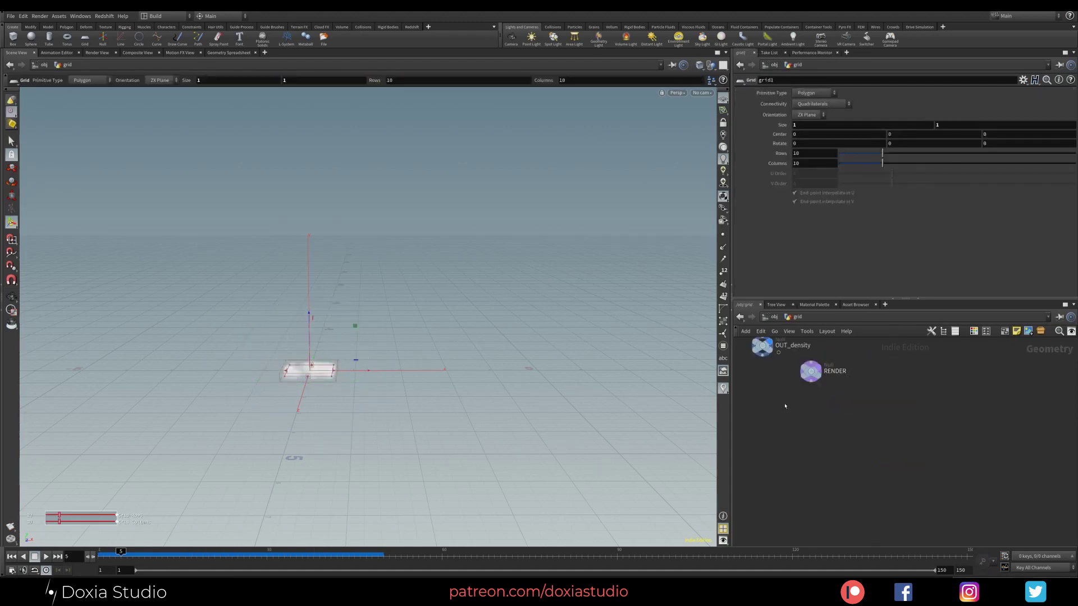
key(h)
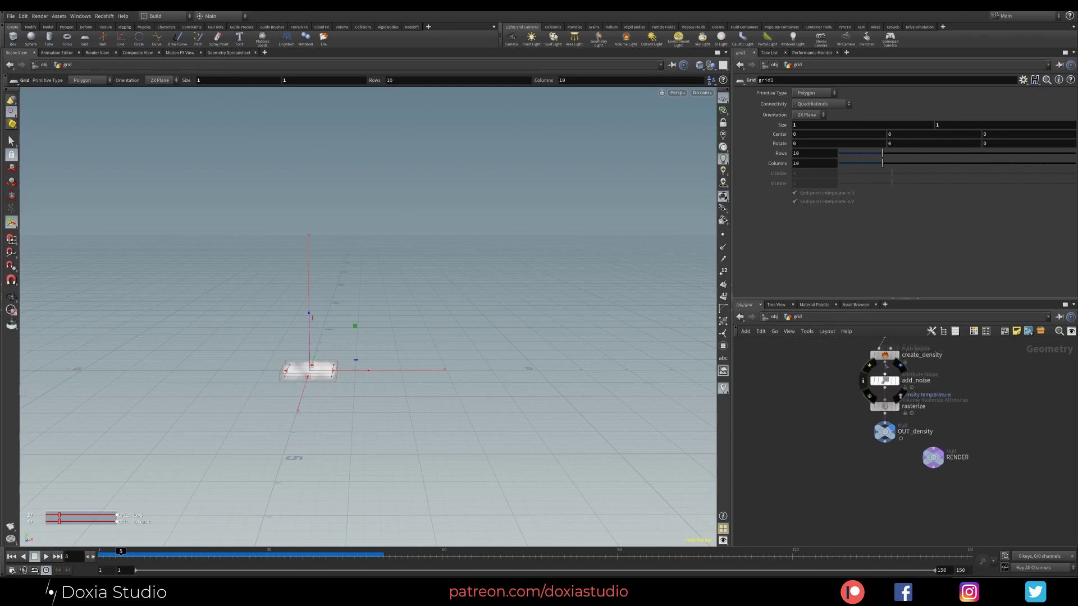
click(885, 355)
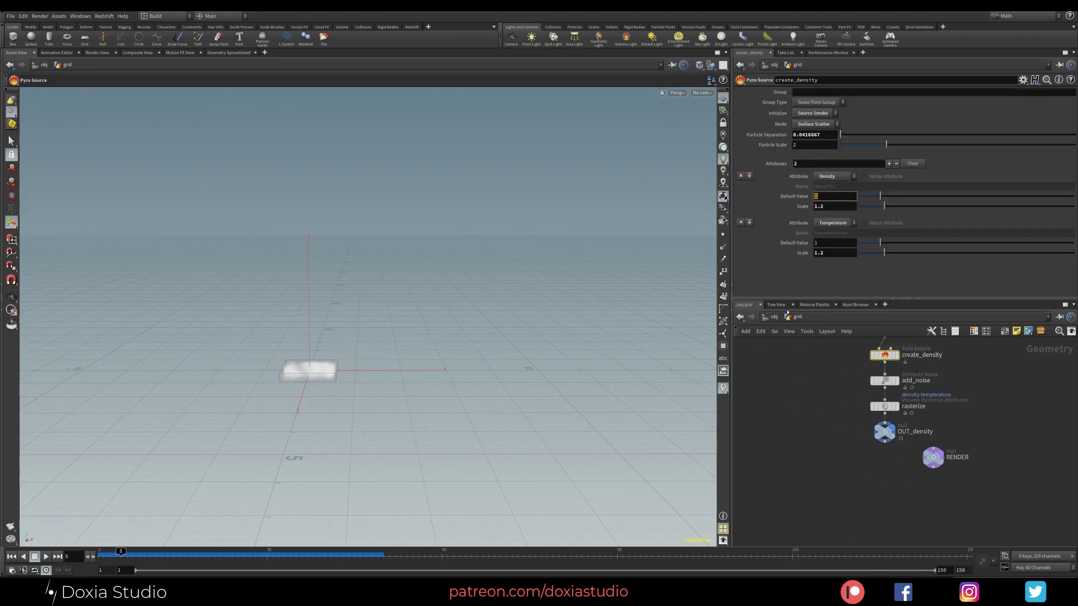
key(u)
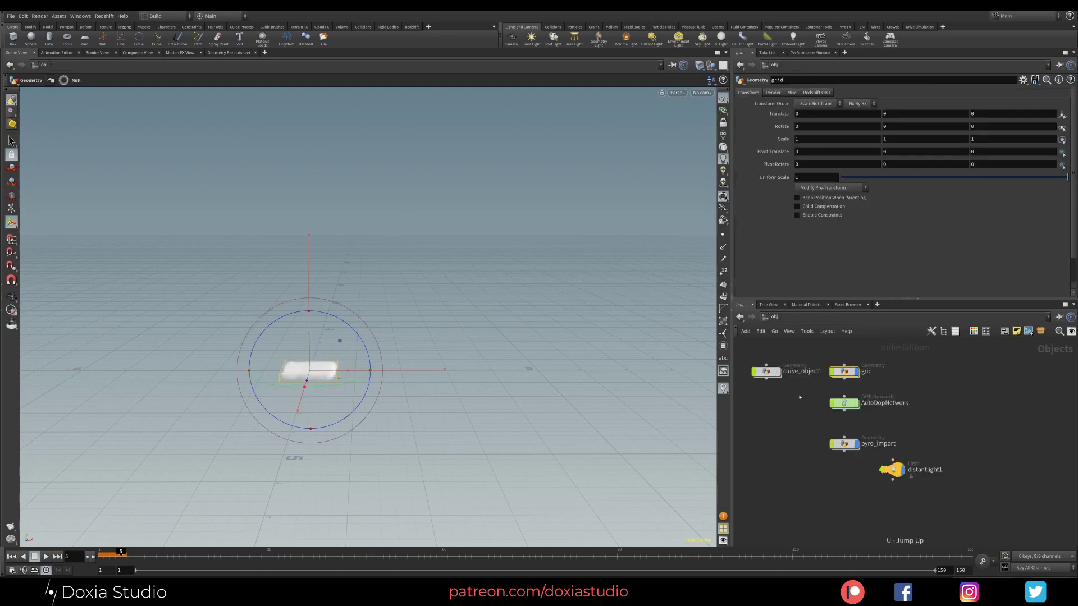
Step: Open AutoDopNetwork, rewind to frame 1 and spread out the pyro and source_density_from_grid nodes
double_click(846, 404)
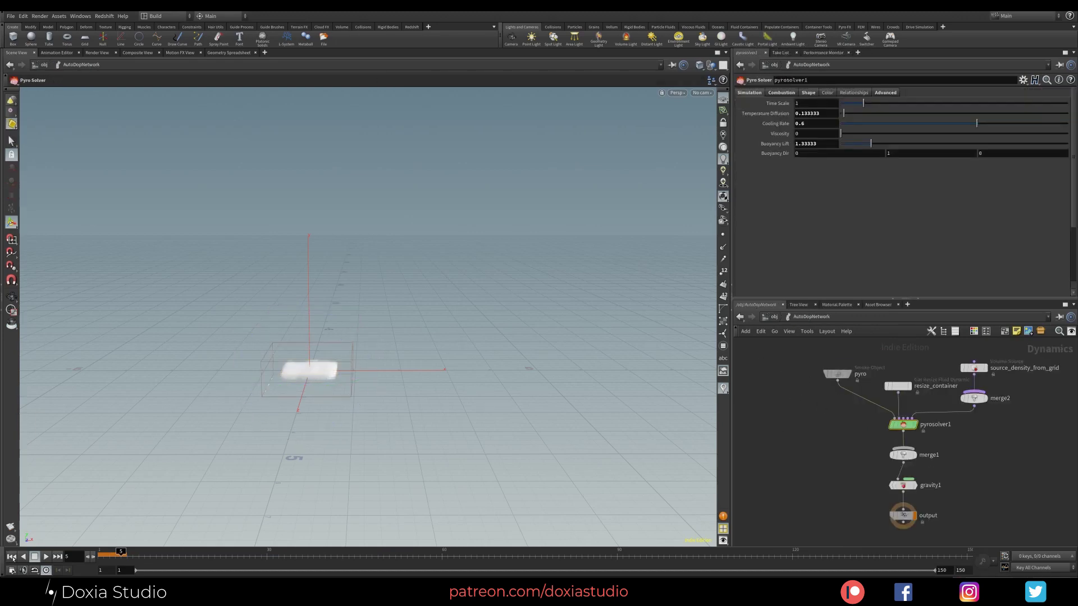
click(11, 556)
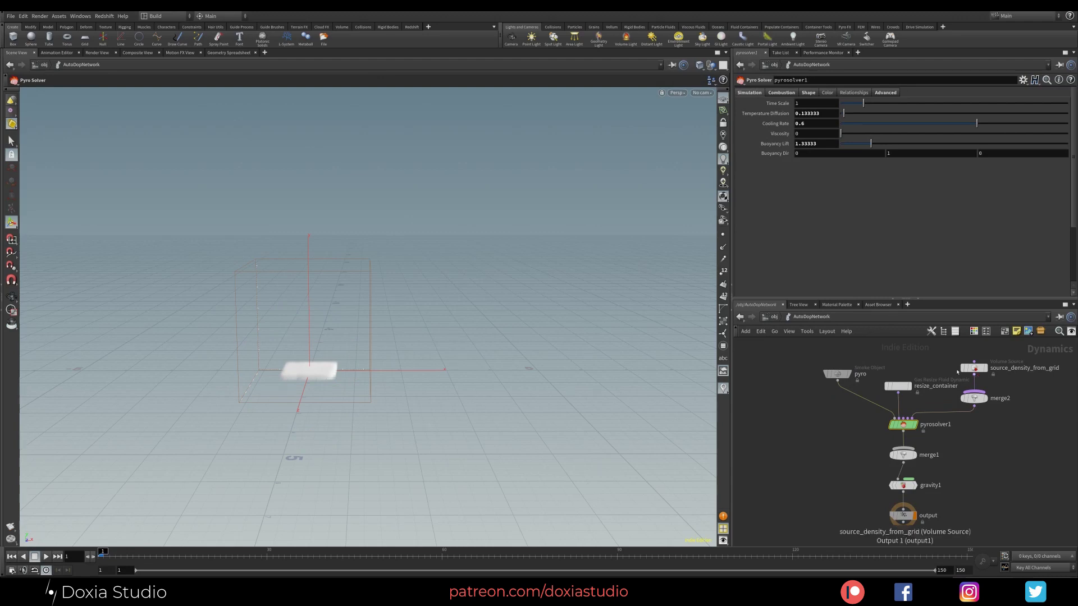
drag(837, 374, 804, 387)
drag(975, 369, 975, 349)
middle_drag(938, 358, 891, 385)
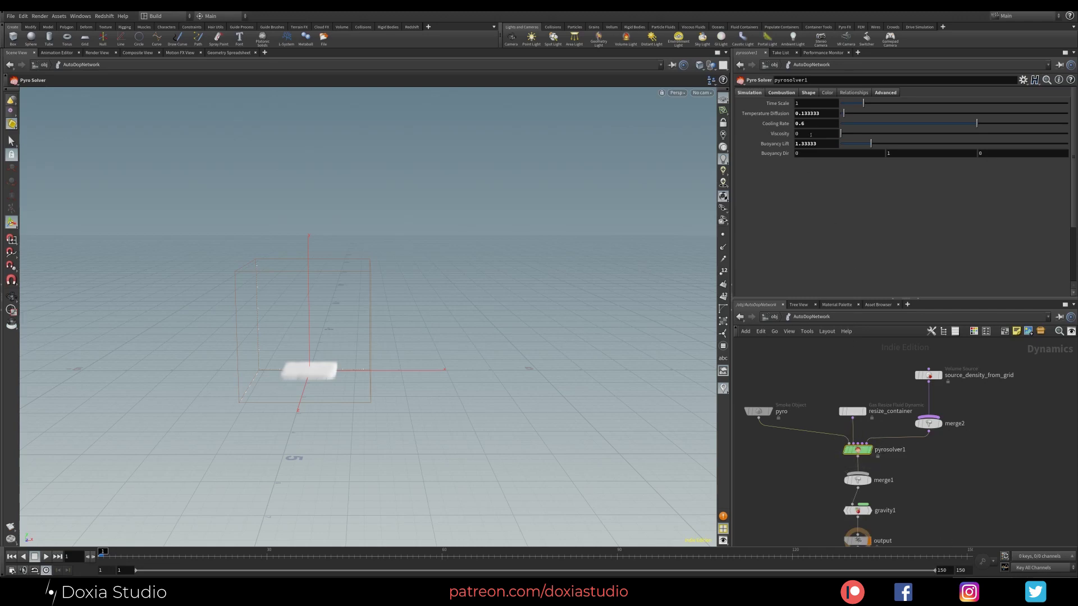
Step: Set the Buoyancy Lift of pyrosolver1 to 0
drag(802, 146, 777, 152)
text(0)
key(Return)
Step: In the shape settings of pyrosolver1, set Disturbance to 0.01 and Turbulence to 0.1
click(808, 93)
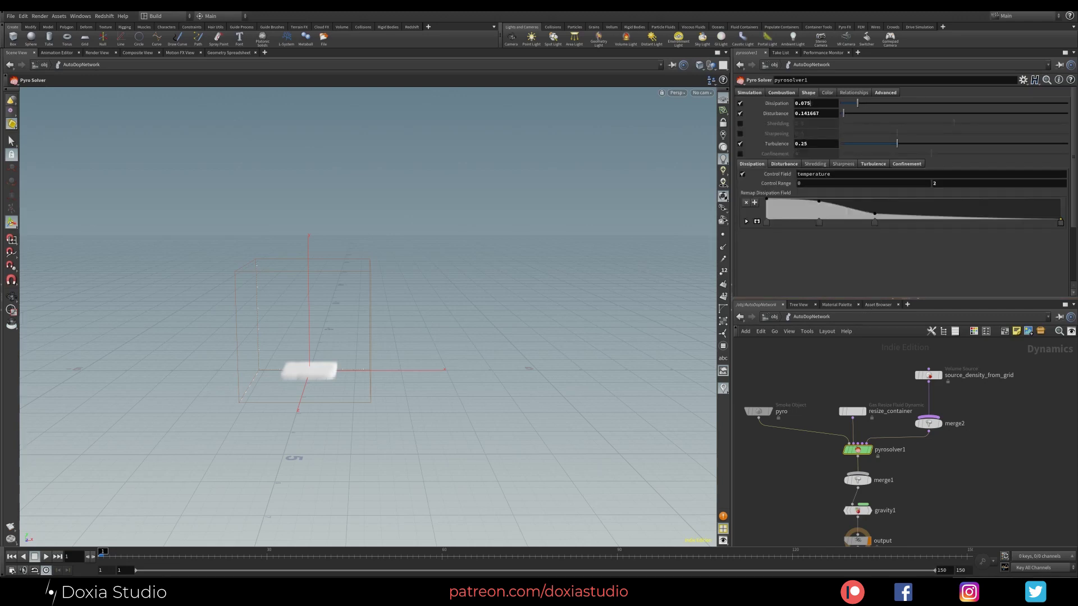
drag(810, 103, 803, 104)
click(817, 103)
key(shift+Left)
drag(826, 114, 800, 114)
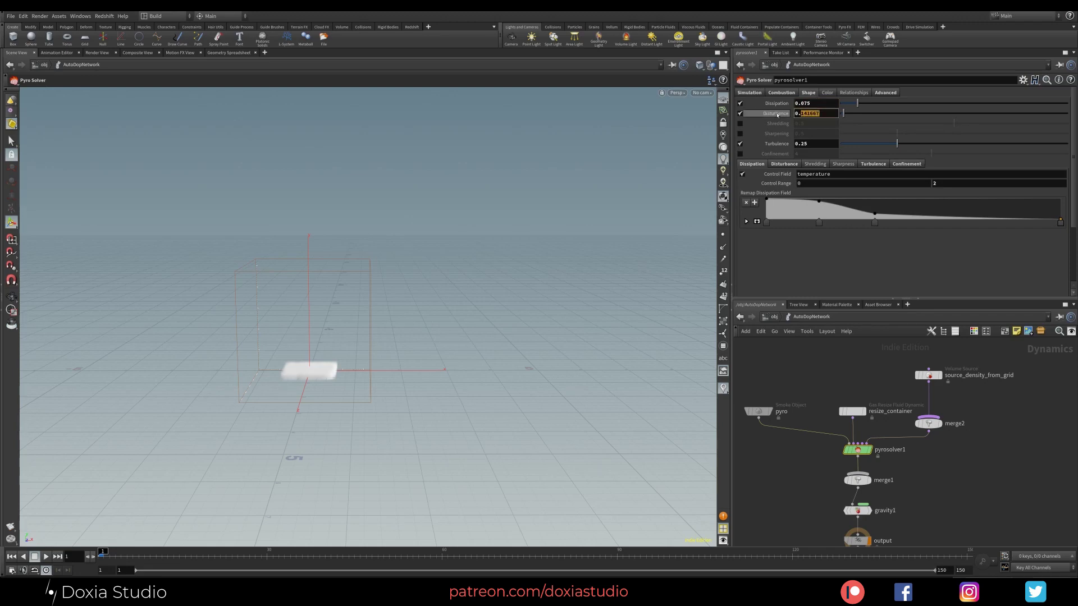
text(0.01)
drag(810, 144, 798, 145)
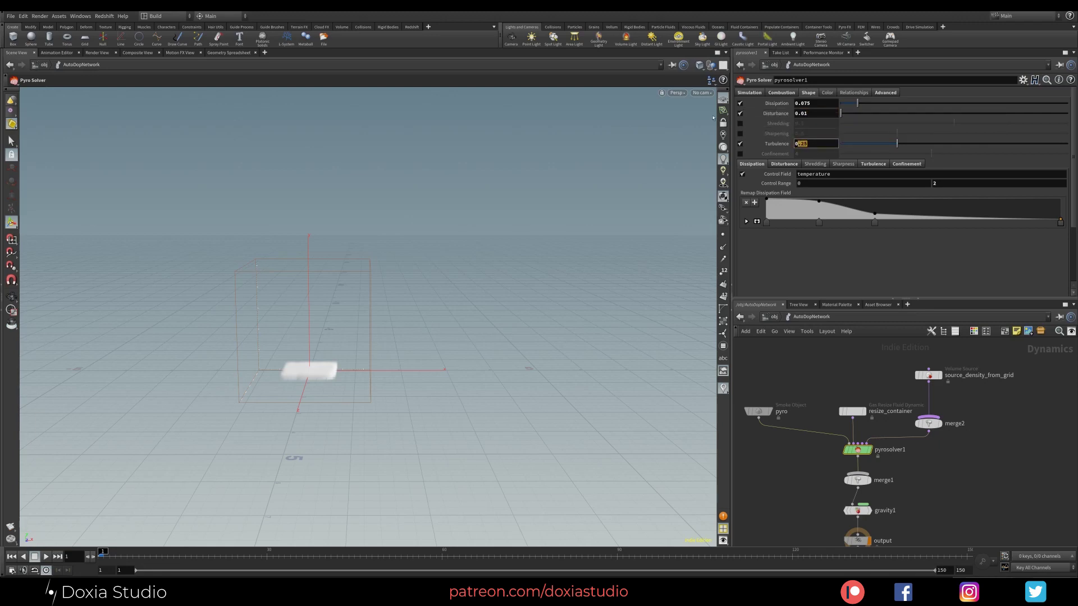
text(1)
key(Return)
Step: Make room above merge2 by moving source_density_from_grid up, and place a Volume Source node beside it
mouse_move(348, 348)
alt+mouse_down()
mouse_move(331, 404)
mouse_move(303, 444)
mouse_move(313, 339)
mouse_move(333, 336)
alt+mouse_up()
alt+right_drag(279, 396, 303, 396)
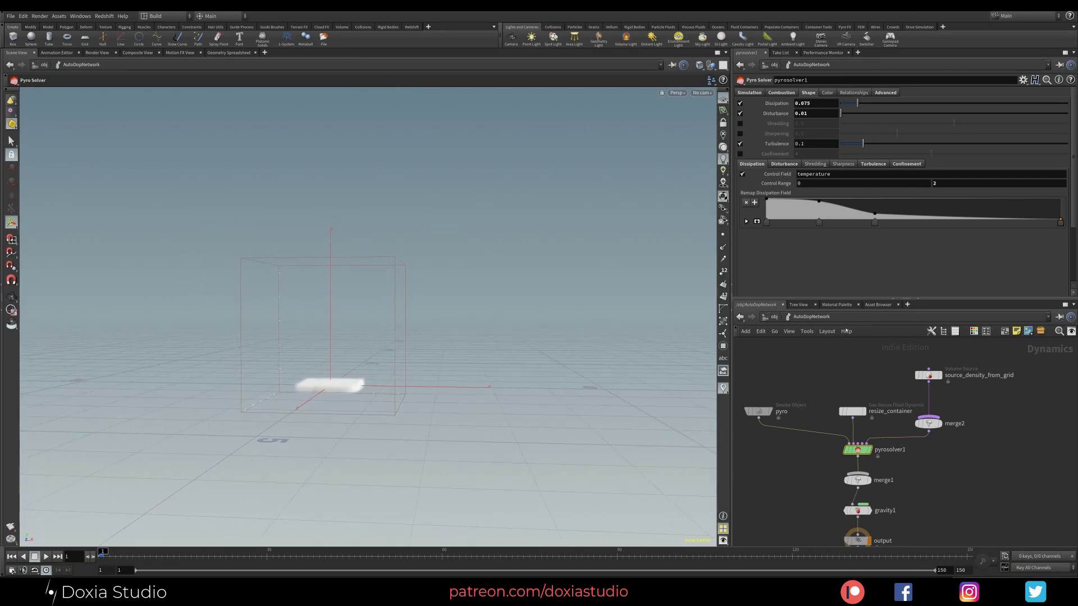
drag(928, 375, 928, 364)
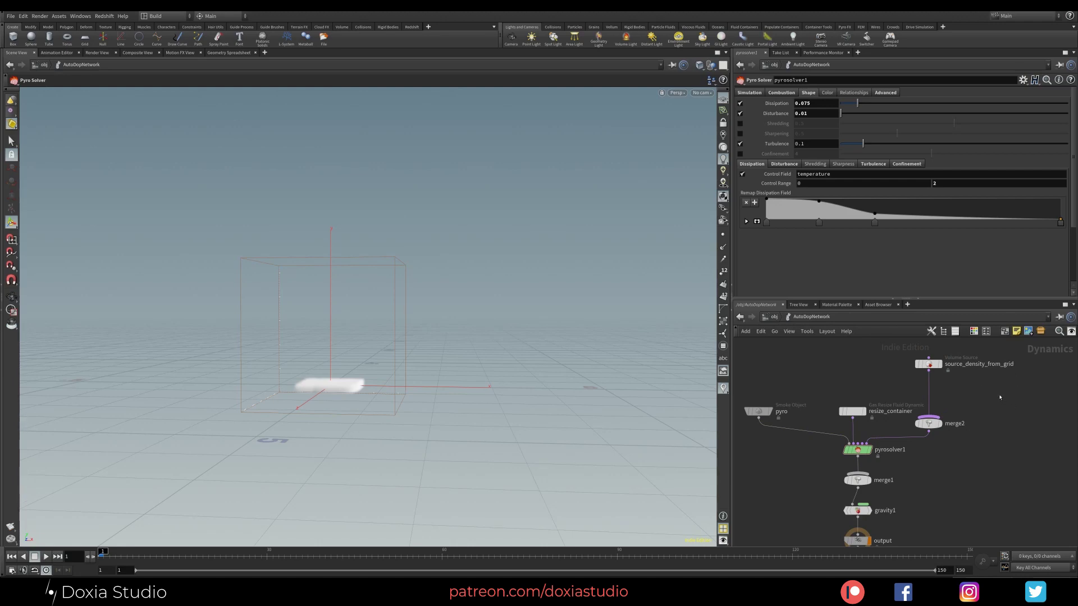
key(Tab)
mouse_move(1003, 396)
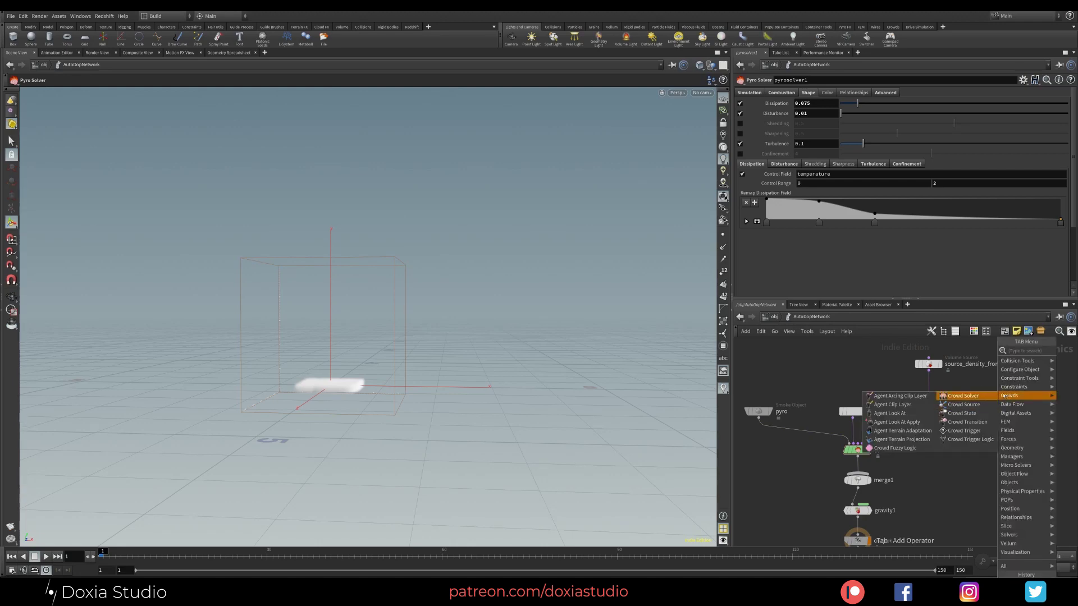
text(volum)
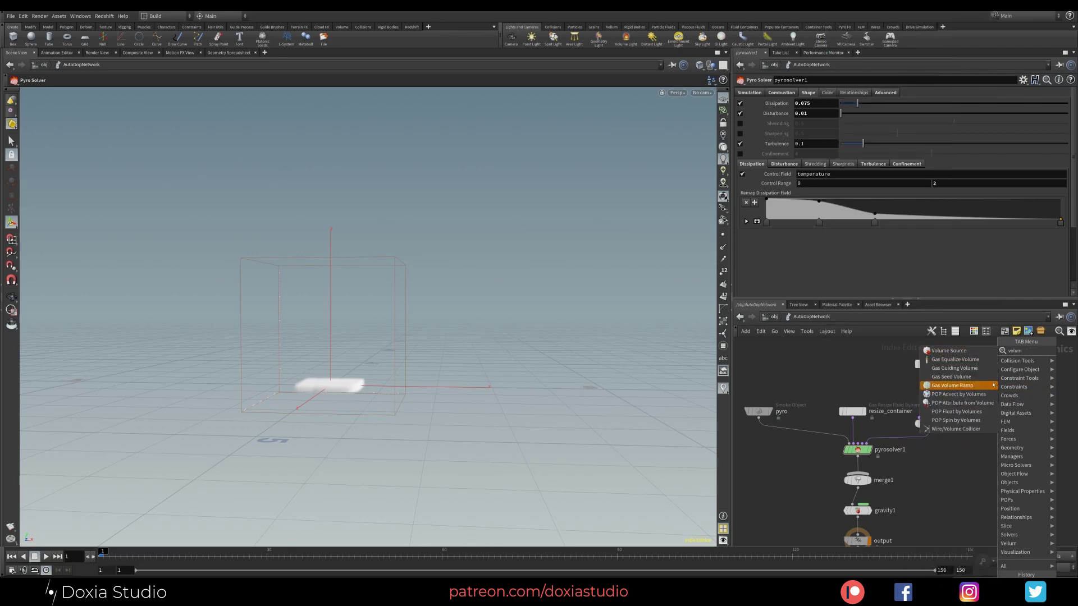
text(e)
key(Return)
click(993, 390)
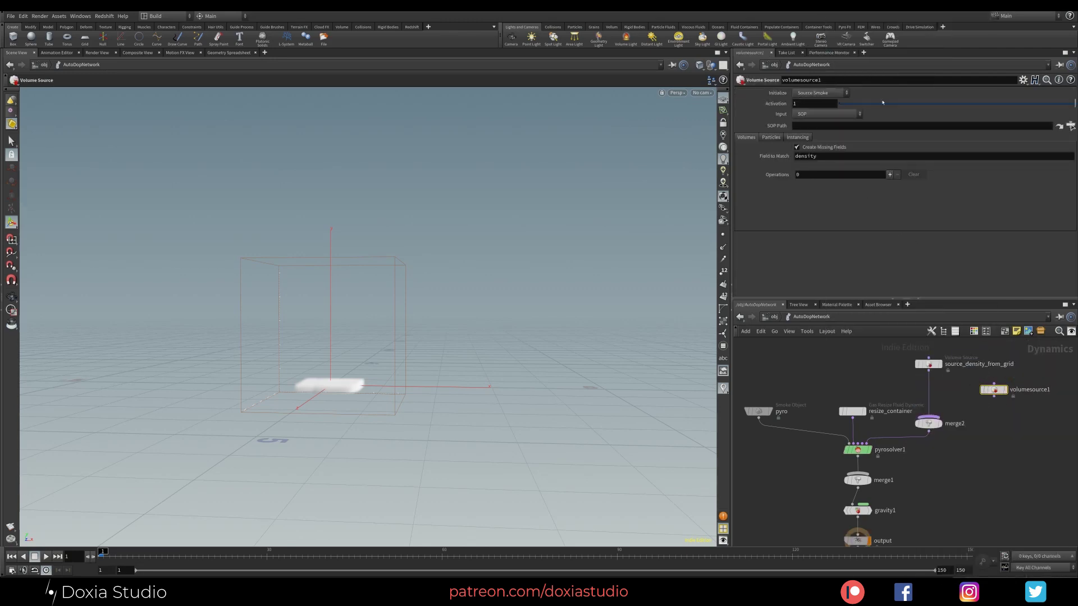
Step: Set the SOP path of volumesource1 to /obj/curve_object1/out_vel
click(1071, 126)
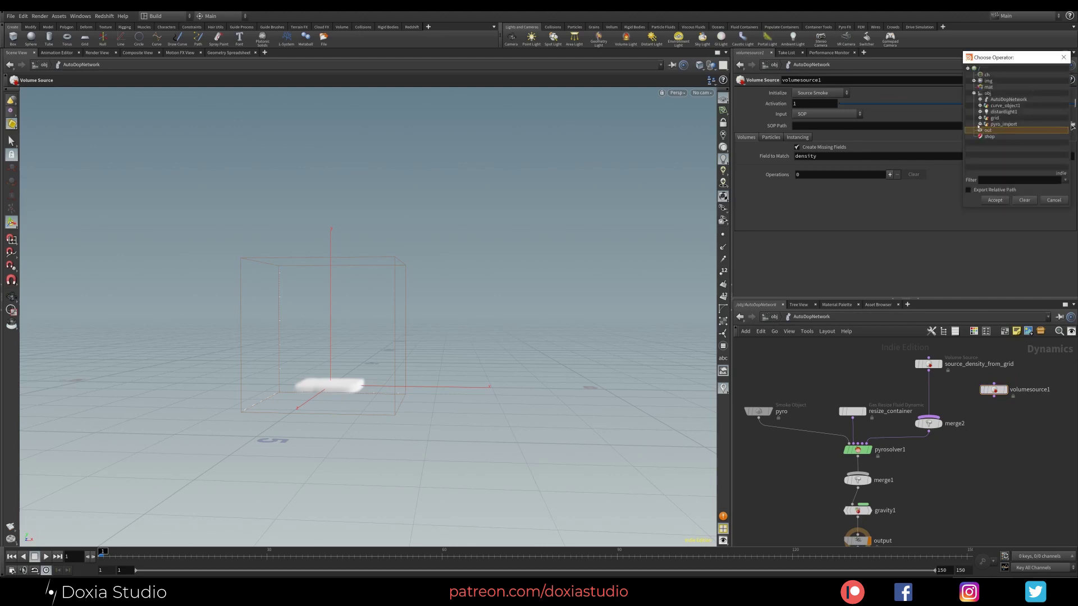
click(980, 106)
click(1003, 124)
click(996, 201)
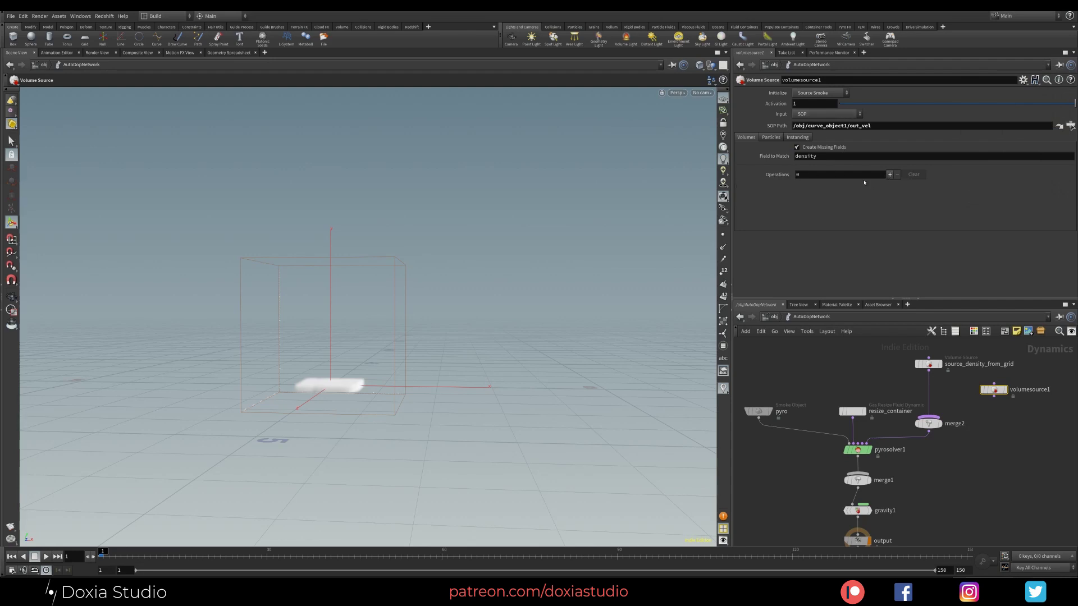
Step: Add one operation to volumesource1 with Vector field rank and vel as both source volume and target field
click(890, 175)
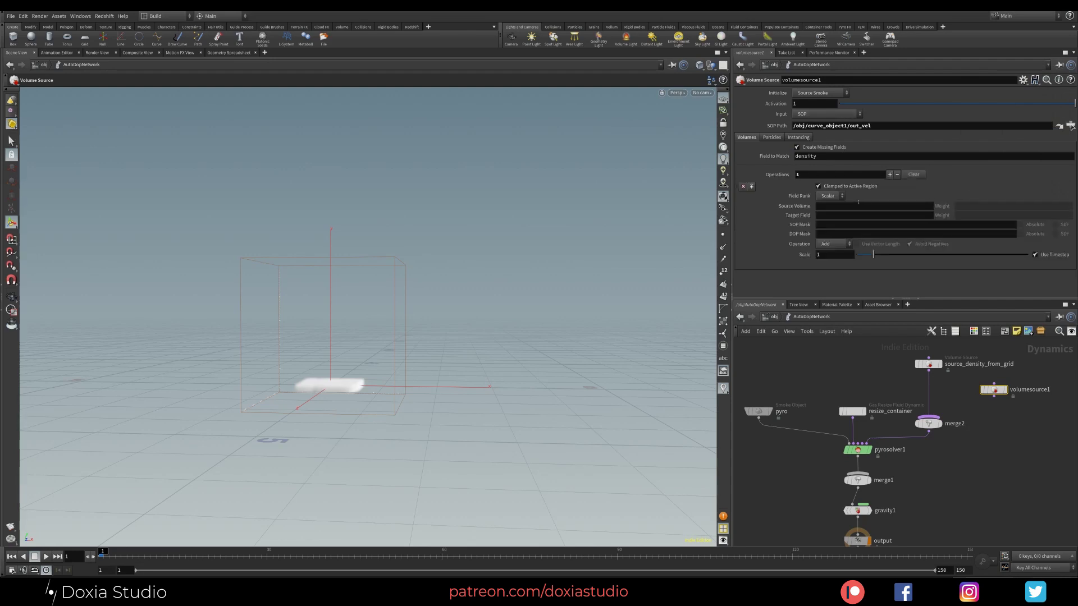
click(830, 196)
click(829, 215)
click(837, 209)
click(831, 216)
text(vel)
key(Return)
Step: Set the velocity operation to Copy with a scale of 10 and connect volumesource1 to merge2
click(833, 243)
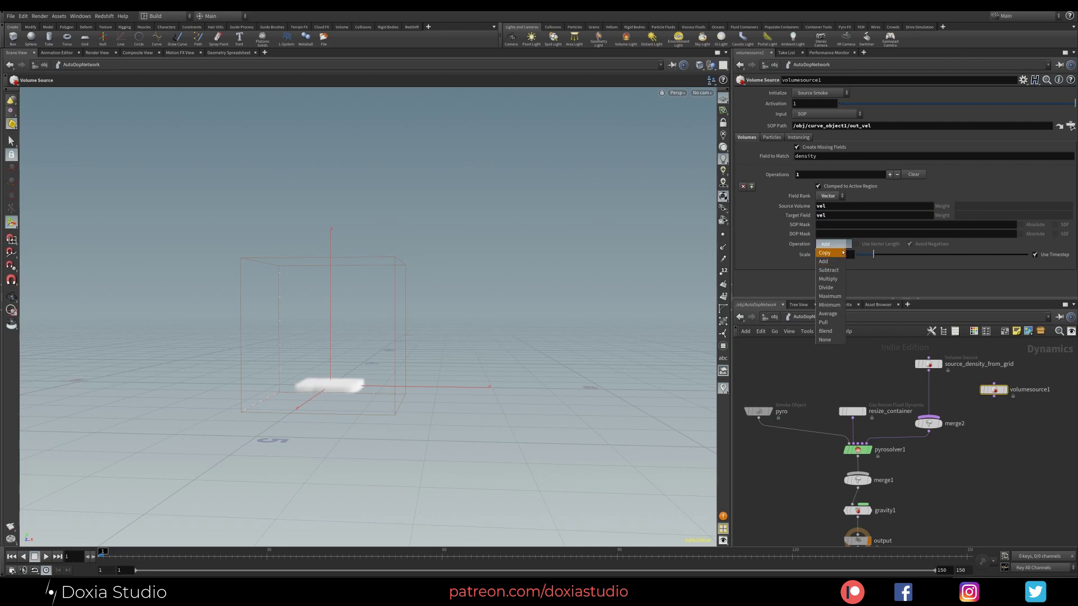
click(828, 244)
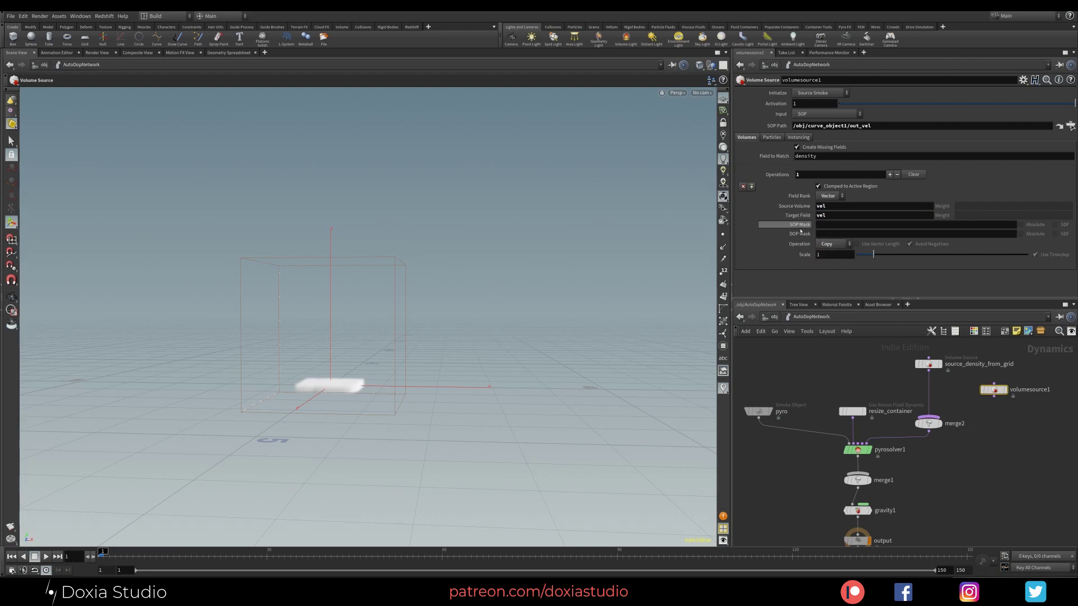
double_click(834, 255)
key(Return)
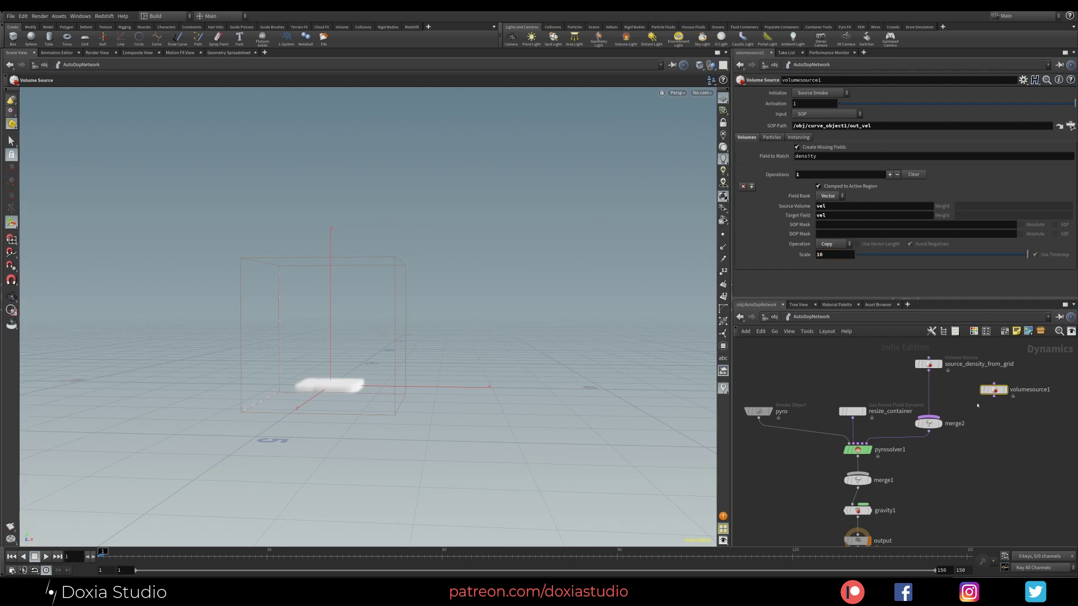
drag(992, 390, 949, 418)
click(948, 418)
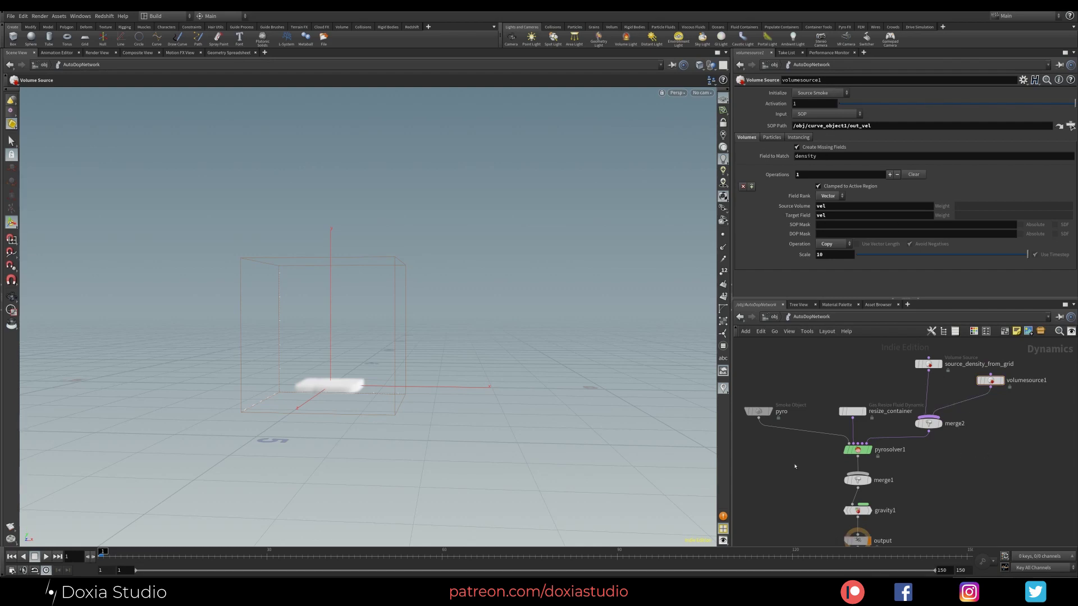
Step: Move the pyro smoke object closer to the solver and set its Division Size to 0.075
mouse_move(758, 416)
mouse_down()
mouse_move(741, 416)
mouse_move(777, 399)
mouse_move(769, 405)
mouse_up()
click(769, 405)
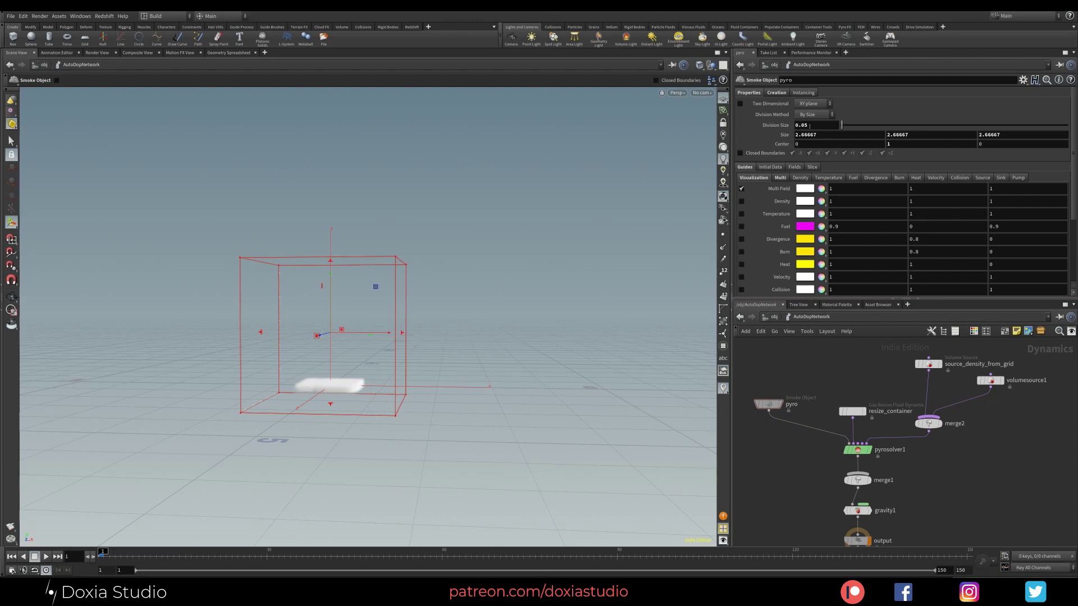
drag(804, 126, 809, 126)
text(75)
key(Return)
Step: Return to the object level, play the simulation to frame 36 while viewing the twisting smoke, and scrub back to frame 21
key(u)
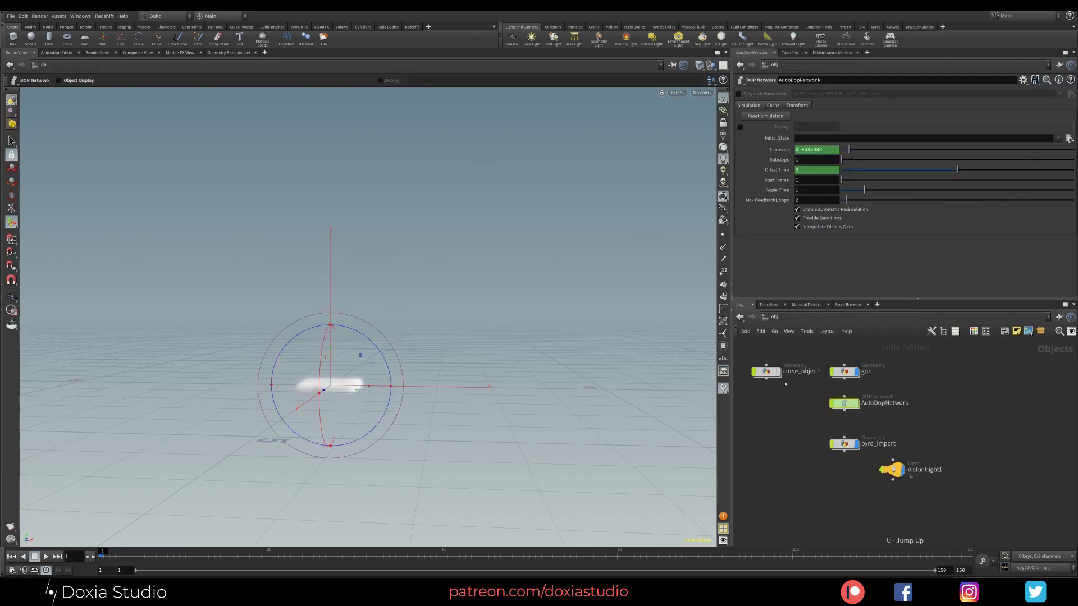
drag(314, 401, 332, 420)
key(Return)
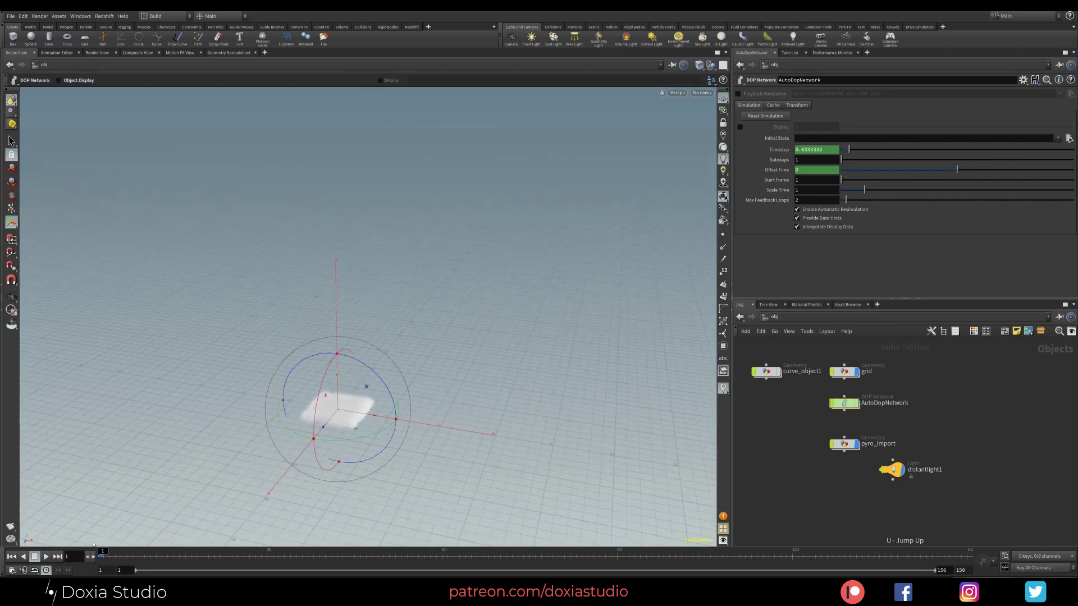
click(46, 556)
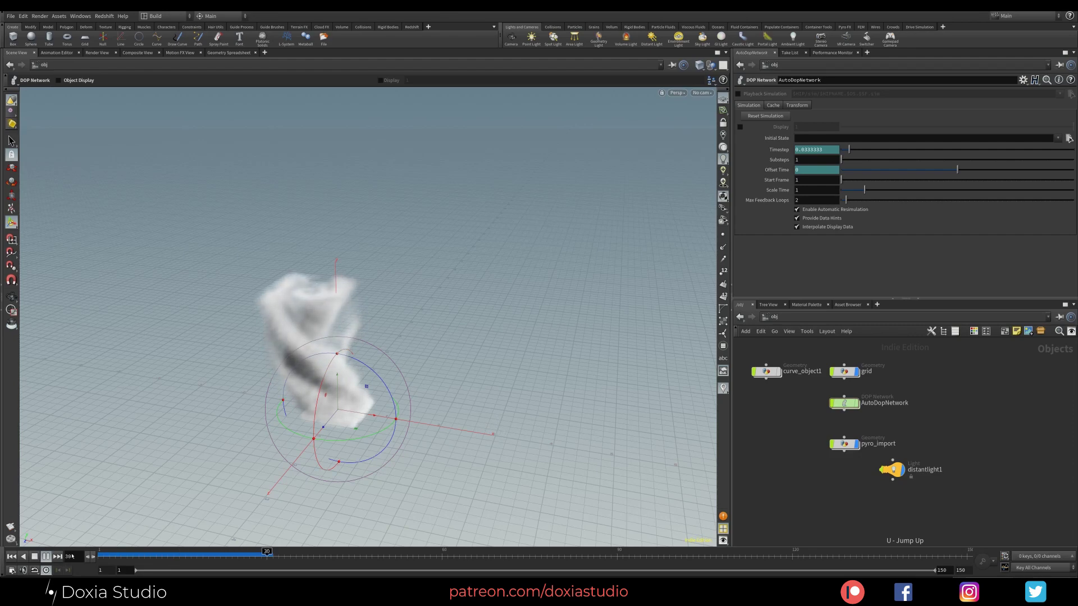
key(Up)
alt+drag(314, 436, 325, 404)
key(Return)
click(844, 403)
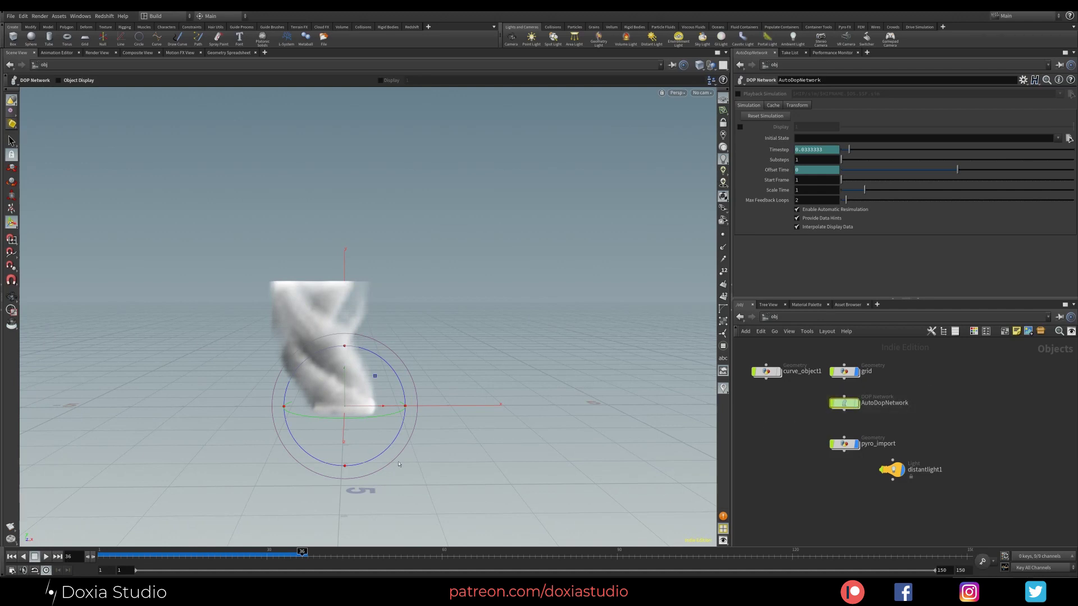
drag(152, 545, 220, 540)
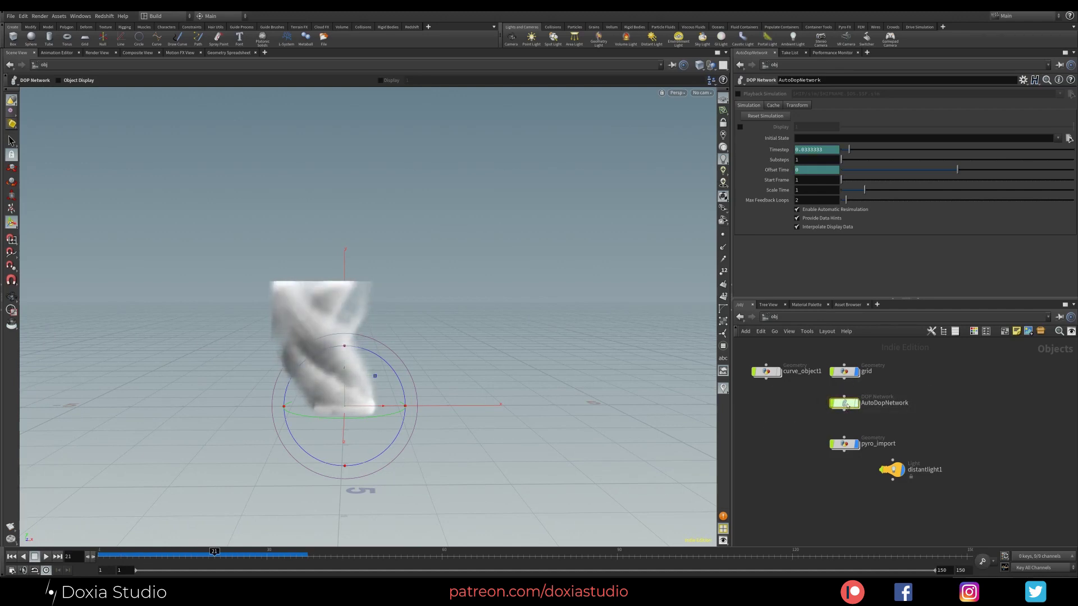
Step: Inside AutoDopNetwork, set the bounds Padding of resize_container to 0.4
double_click(844, 404)
click(853, 413)
click(774, 123)
click(746, 124)
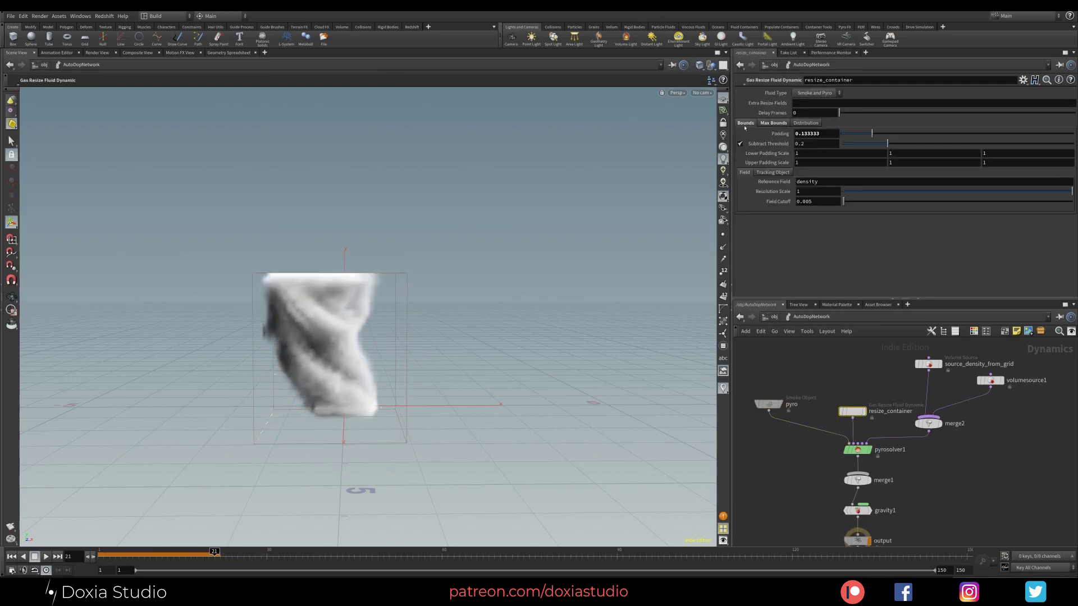
click(825, 134)
text(0.4)
key(Return)
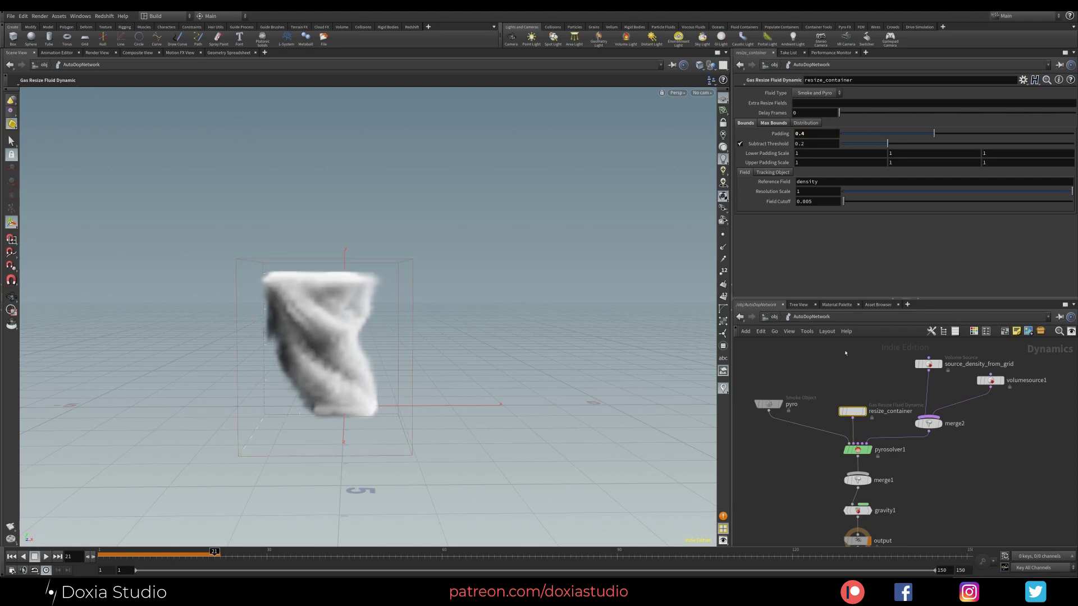
Step: Return to the object level and play the smoke simulation from the first frame to frame 50
key(u)
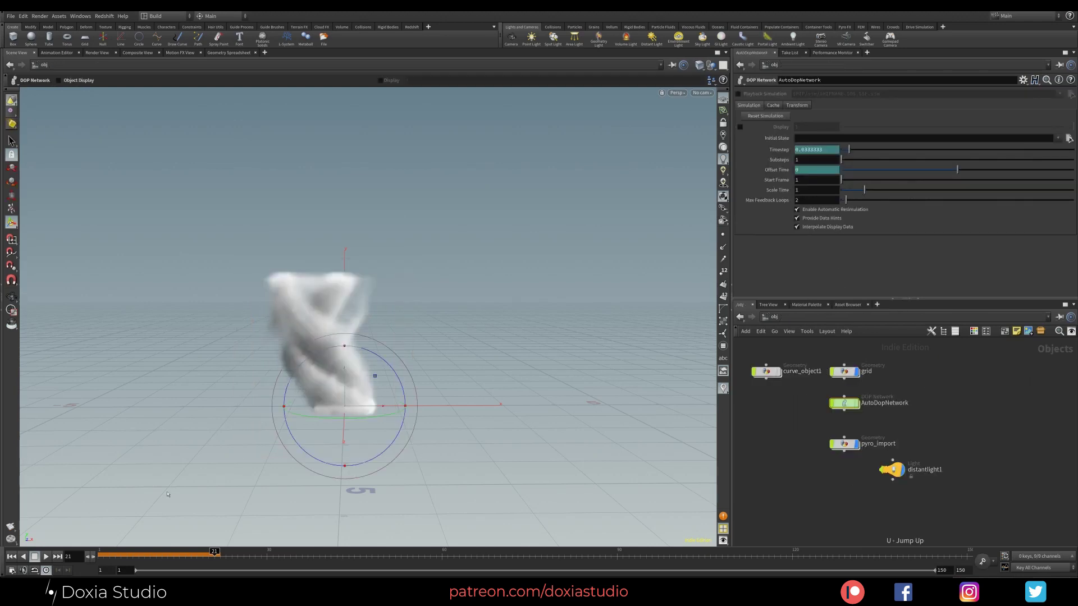
click(11, 557)
click(46, 556)
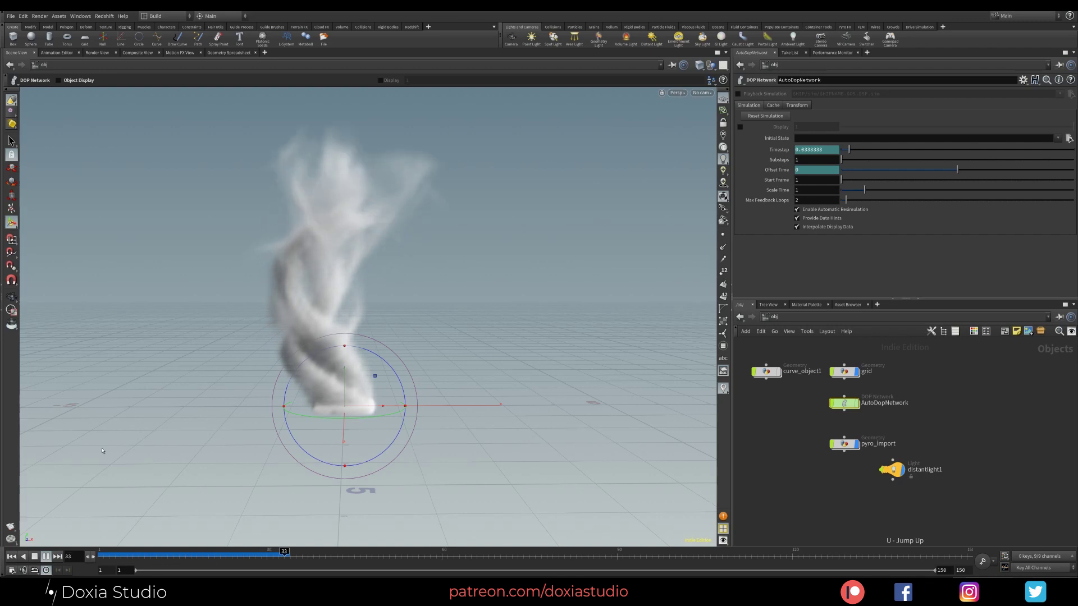
key(Escape)
drag(295, 291, 421, 387)
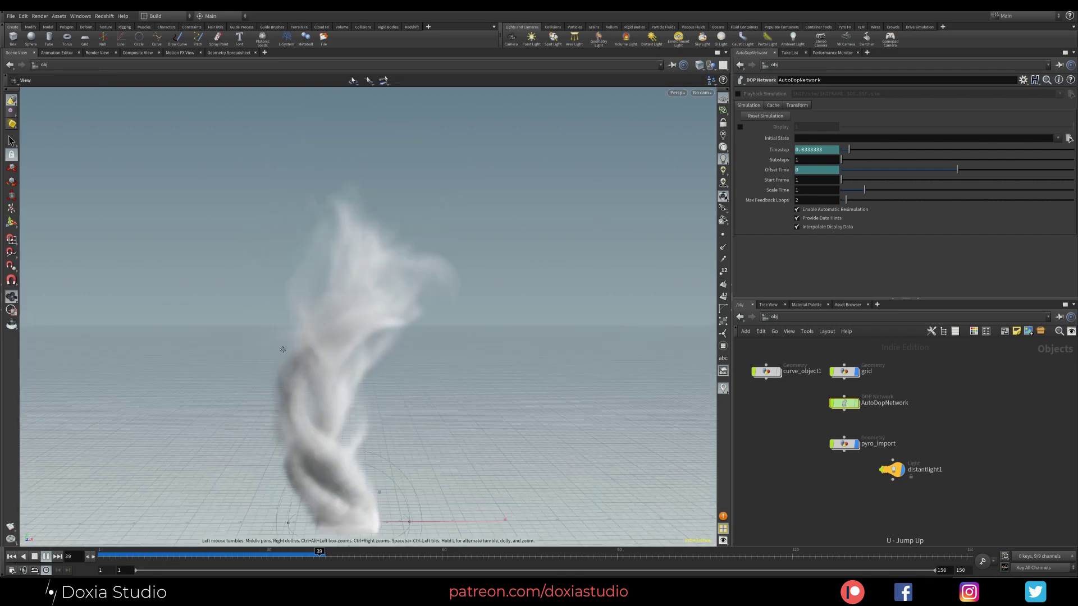
key(Return)
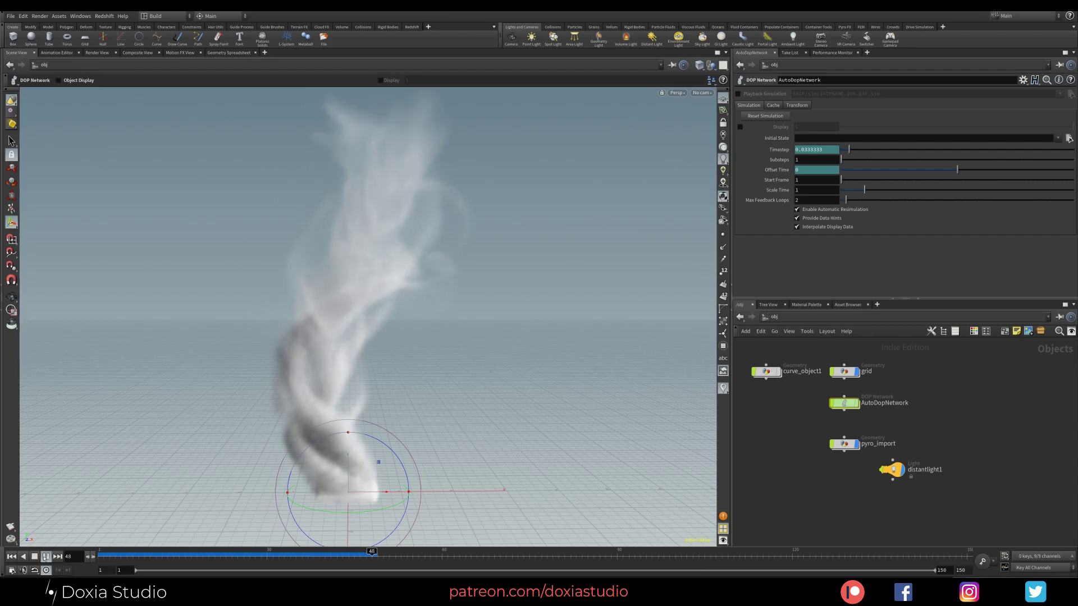
key(Up)
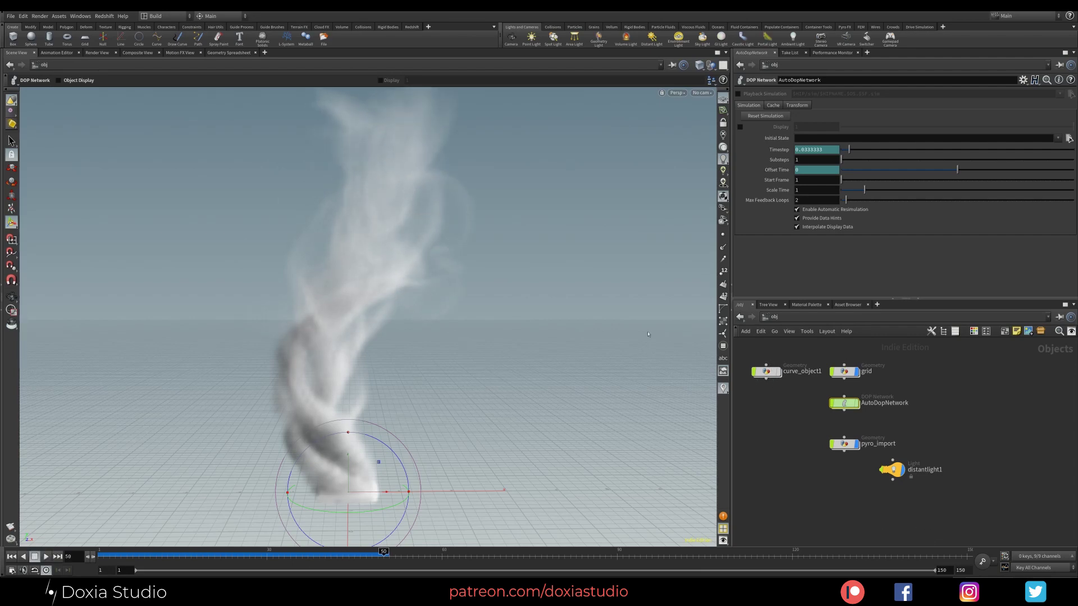
Step: Scrub the cached simulation to frame 31 to review the twisting smoke from another angle
alt+drag(573, 329, 471, 338)
scroll(342, 364, down, 3)
key(Return)
drag(124, 555, 214, 555)
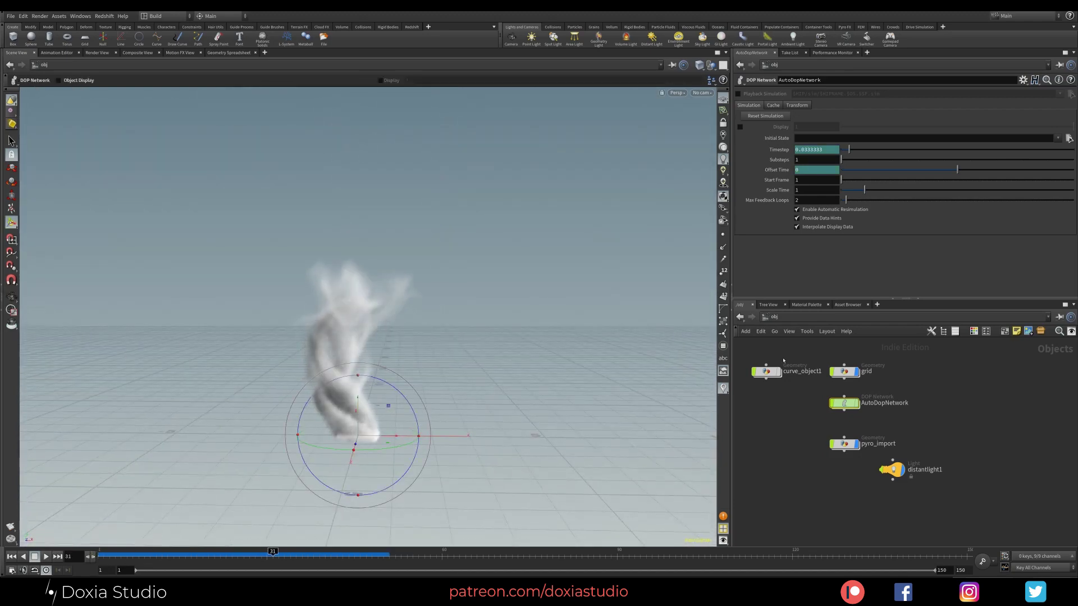
Step: Compare the smoke with curve_object1's volume by briefly displaying it, and replay the simulation from the first frame to frame 54
click(766, 371)
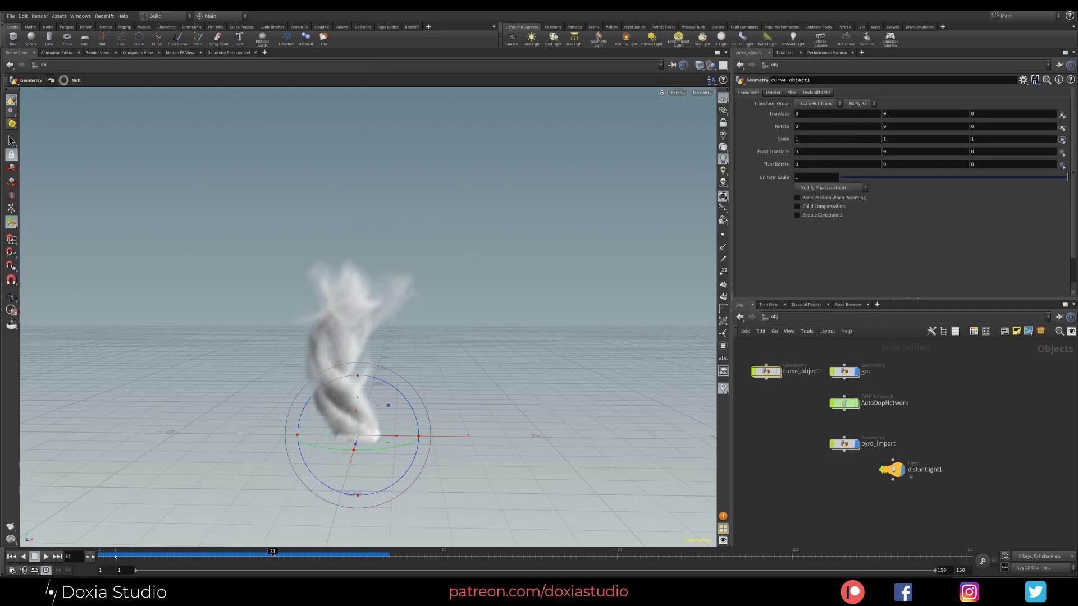
click(779, 371)
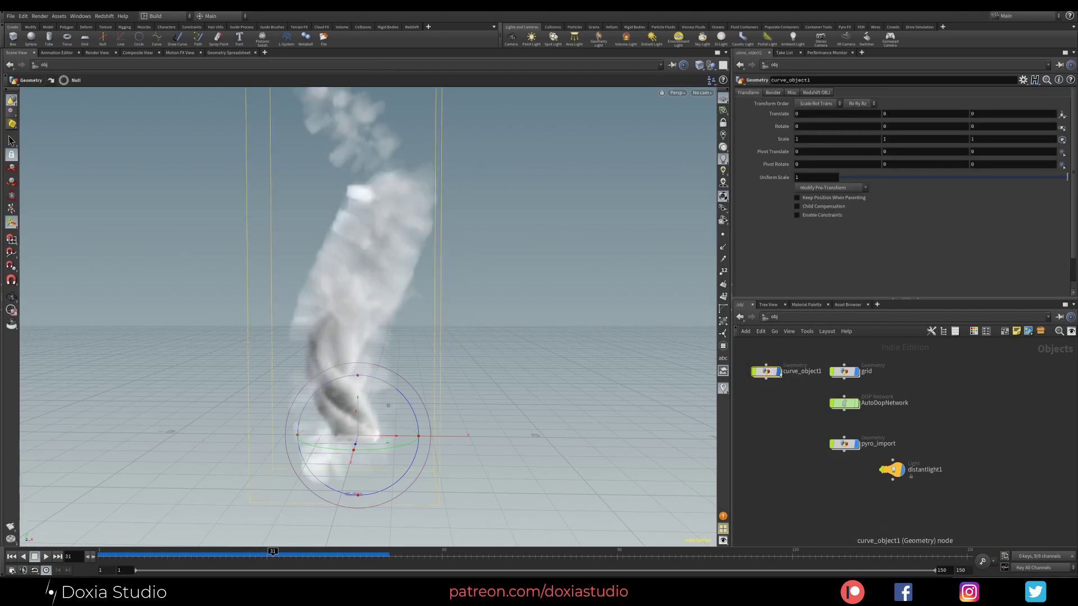
click(11, 557)
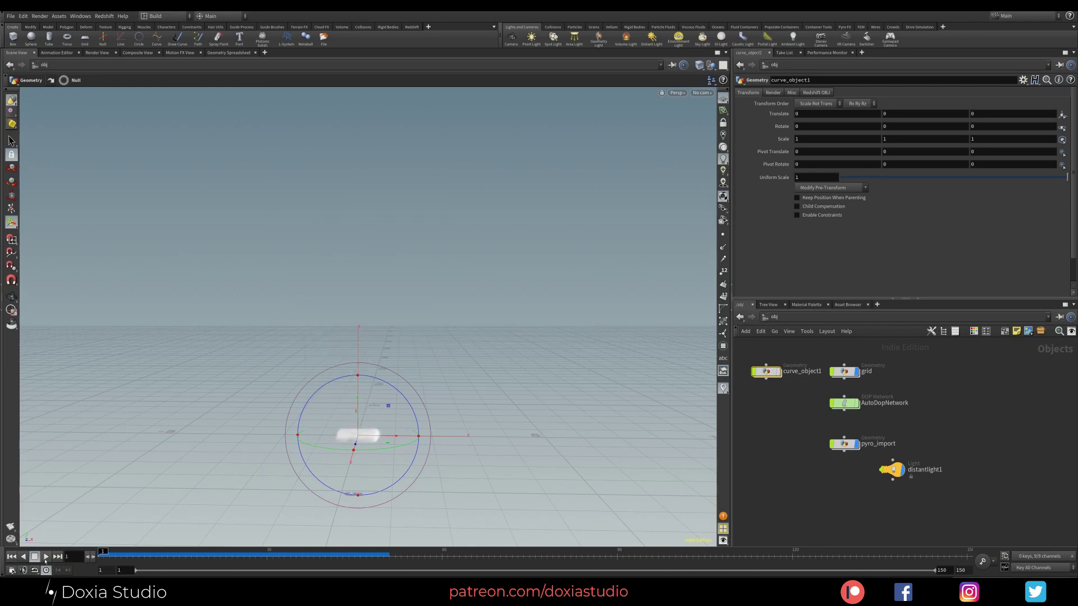
click(46, 556)
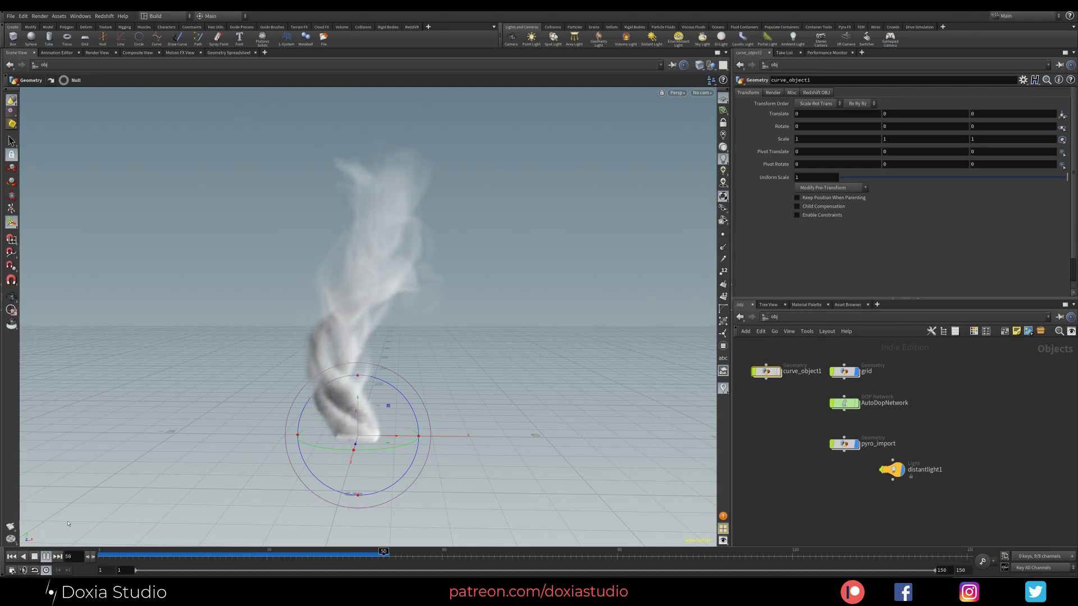
click(46, 556)
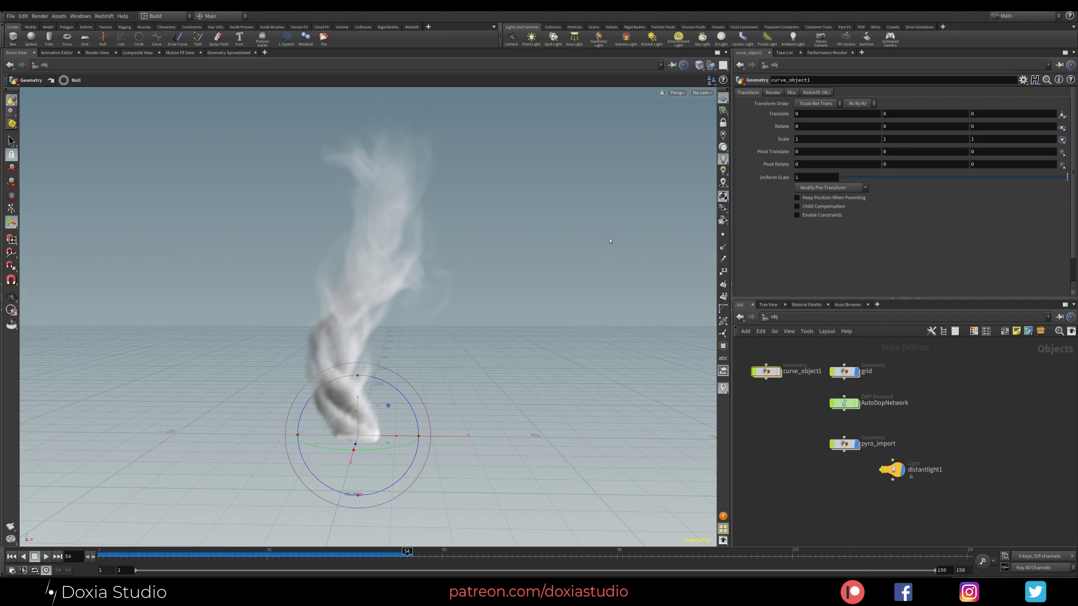
Step: Open the recent file woman_spline_vortex_Particles.hiplc, saving the current scene over splineVortexPyro01.hiplc
click(9, 16)
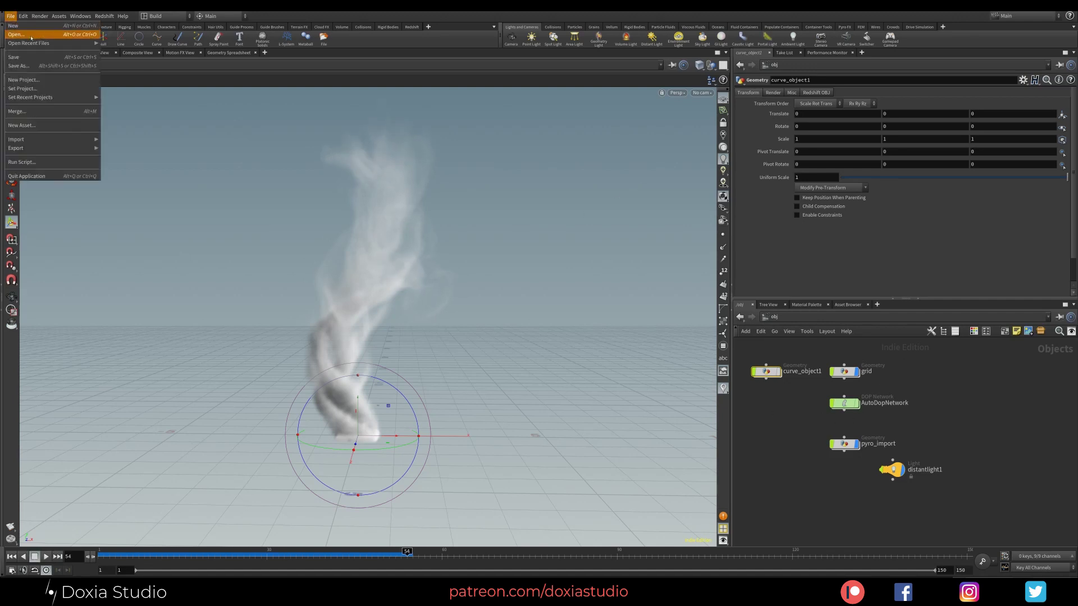
mouse_move(51, 44)
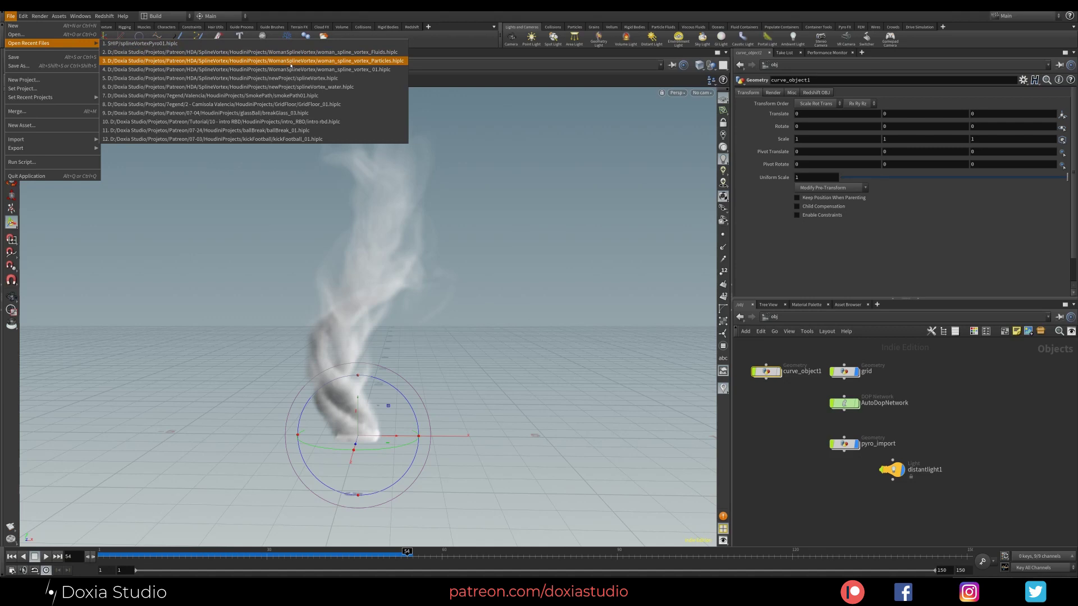
click(291, 61)
click(270, 80)
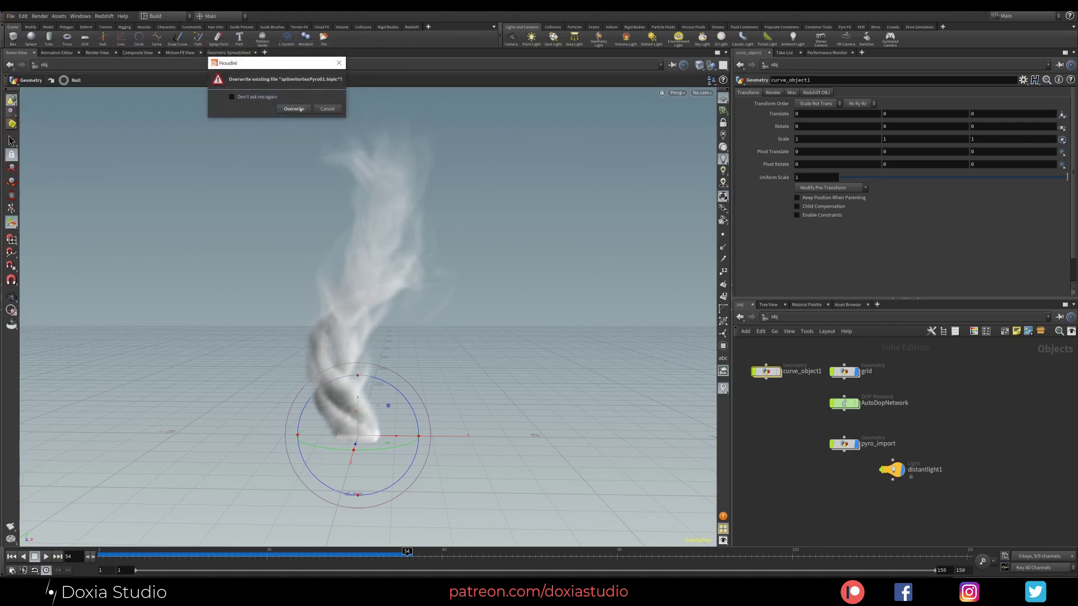
click(303, 110)
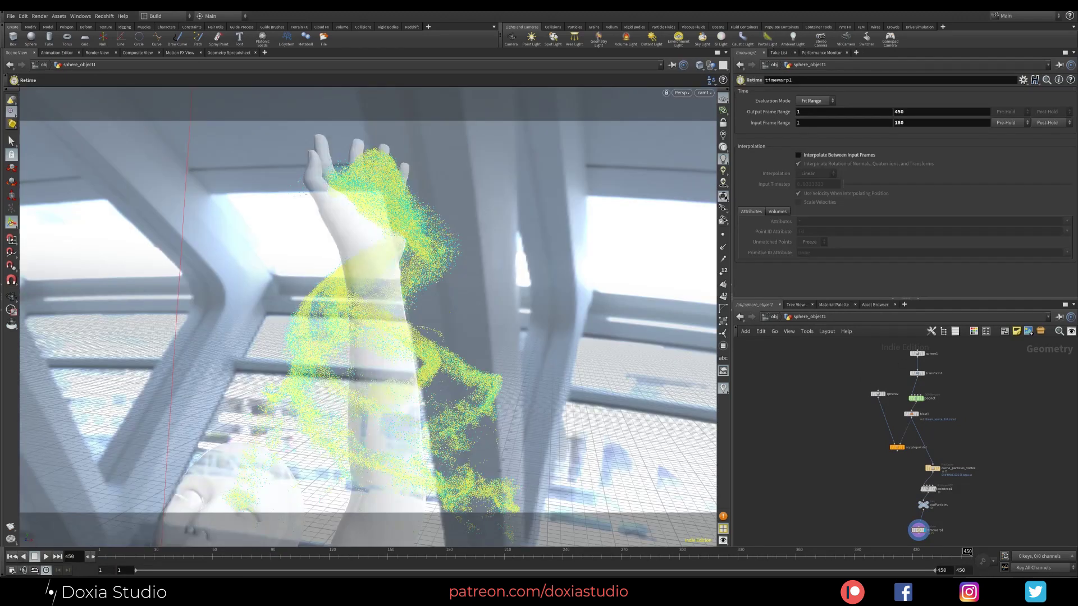
Step: Rewind to frame 1 and hide the Woman object at the object level
click(12, 556)
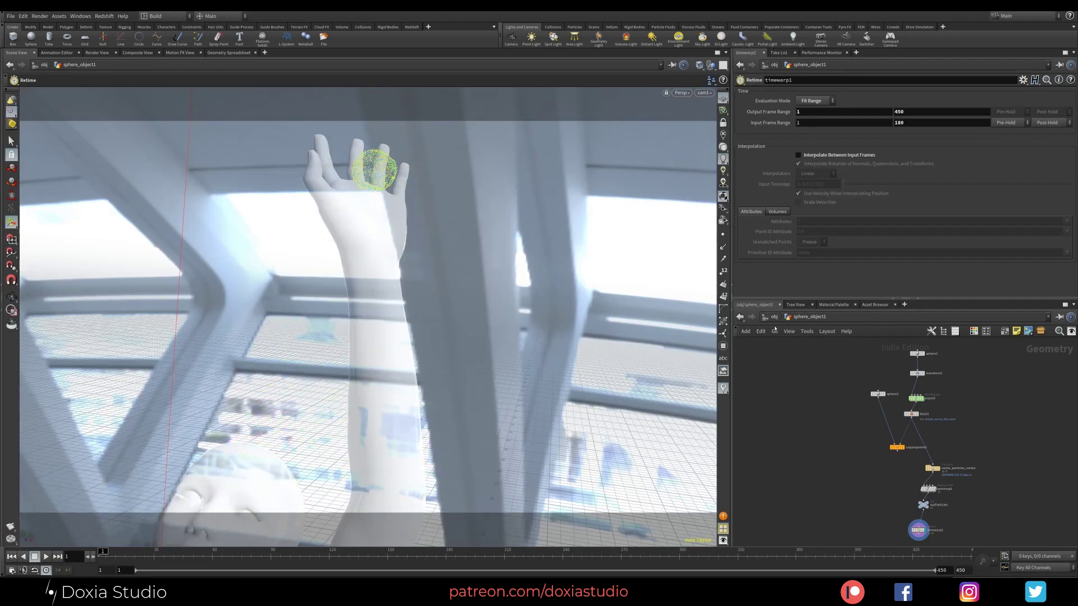
click(774, 318)
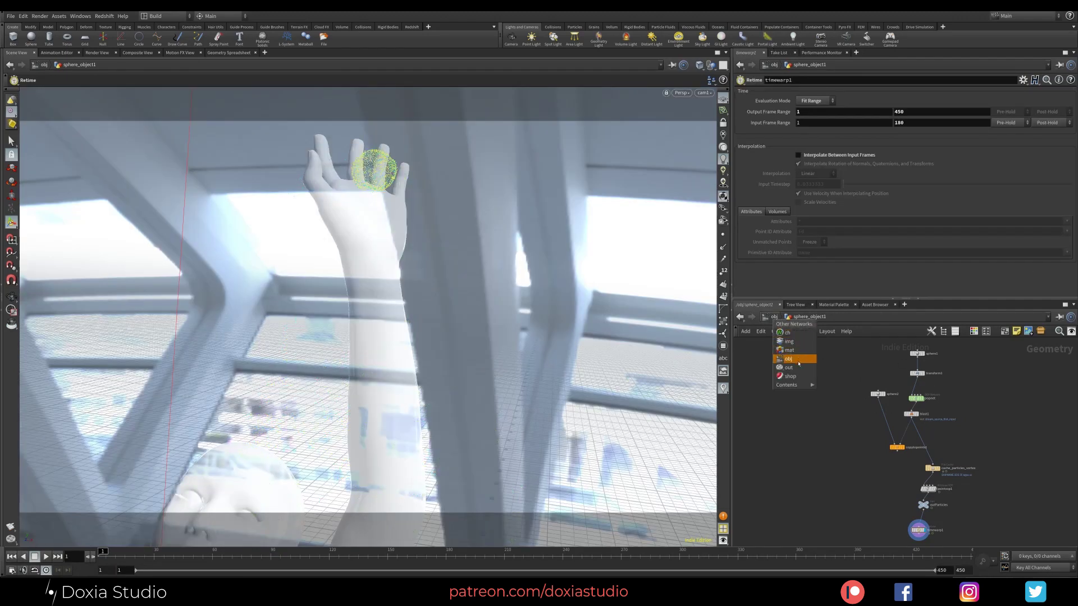
click(797, 360)
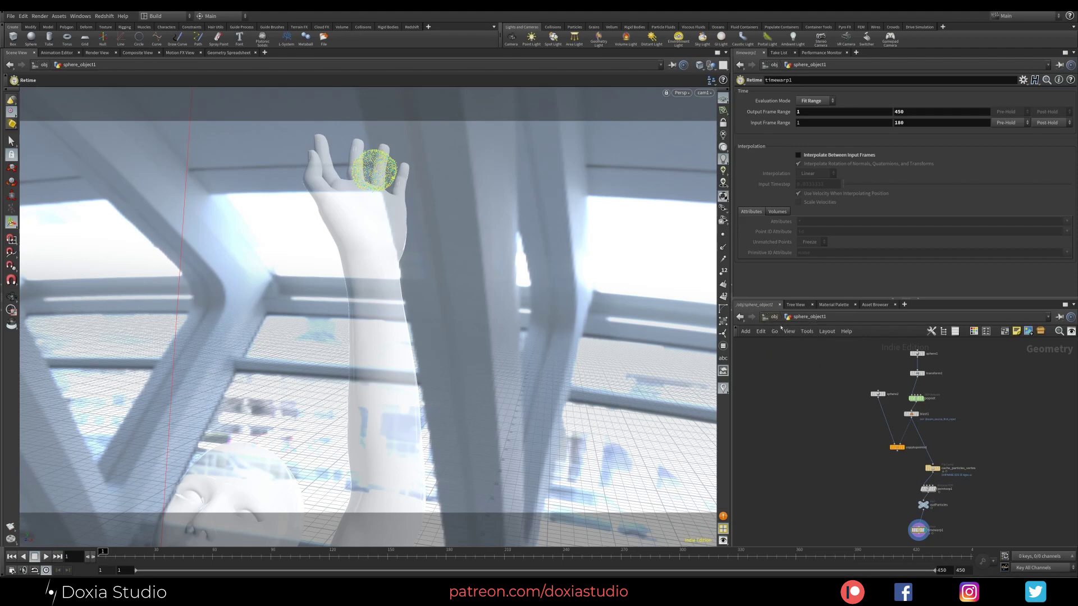
click(774, 318)
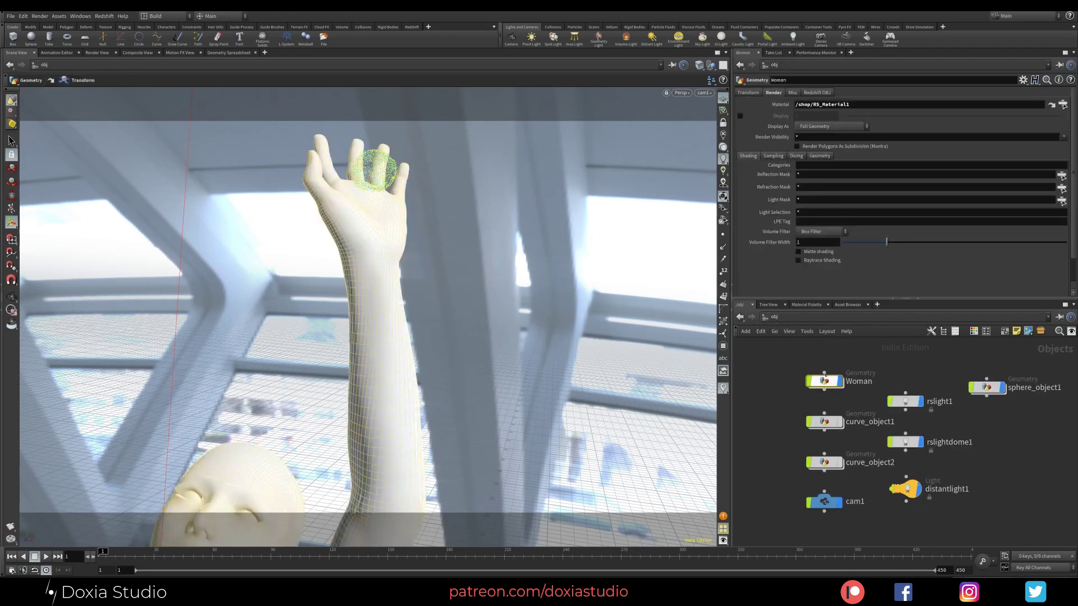
drag(841, 382, 828, 373)
click(828, 373)
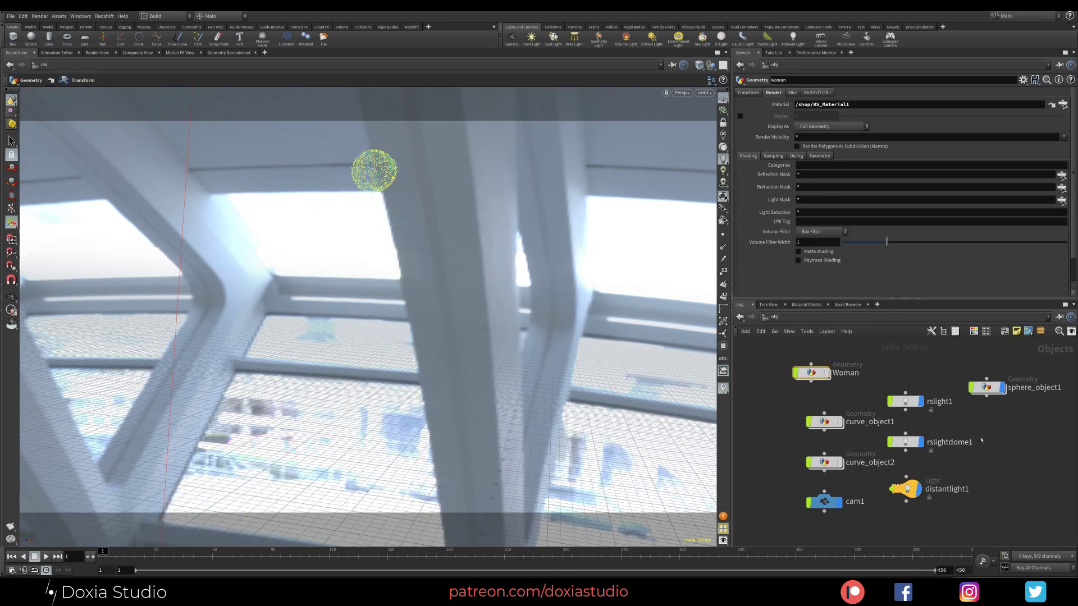
Step: Delete the lights rslight1, rslightdome1 and distantlight1, along with curve_object1
drag(989, 436, 886, 451)
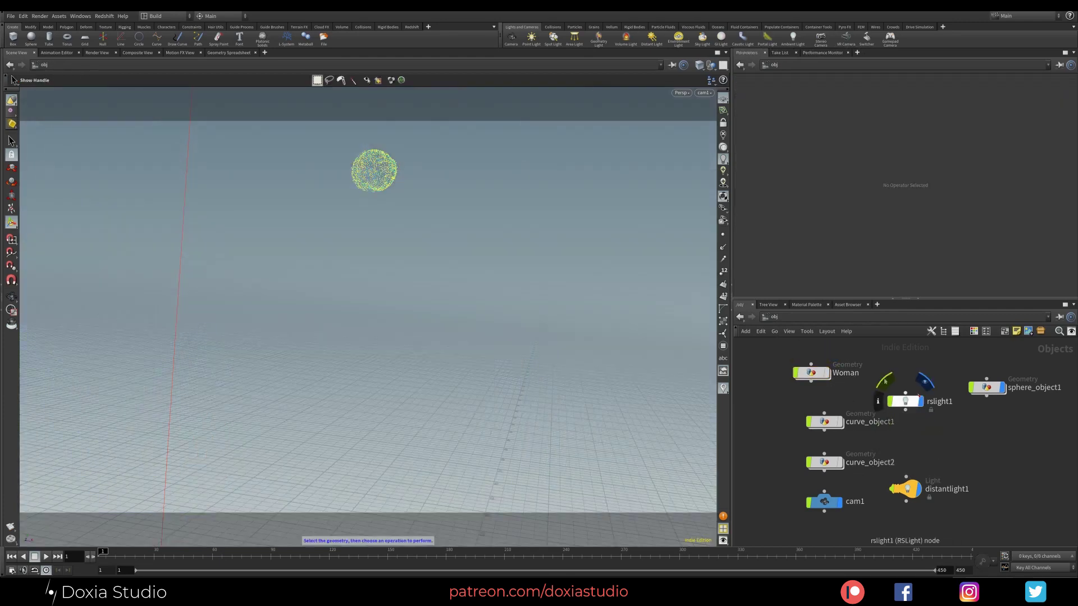
drag(931, 390, 902, 415)
key(Delete)
drag(939, 466, 908, 495)
key(Delete)
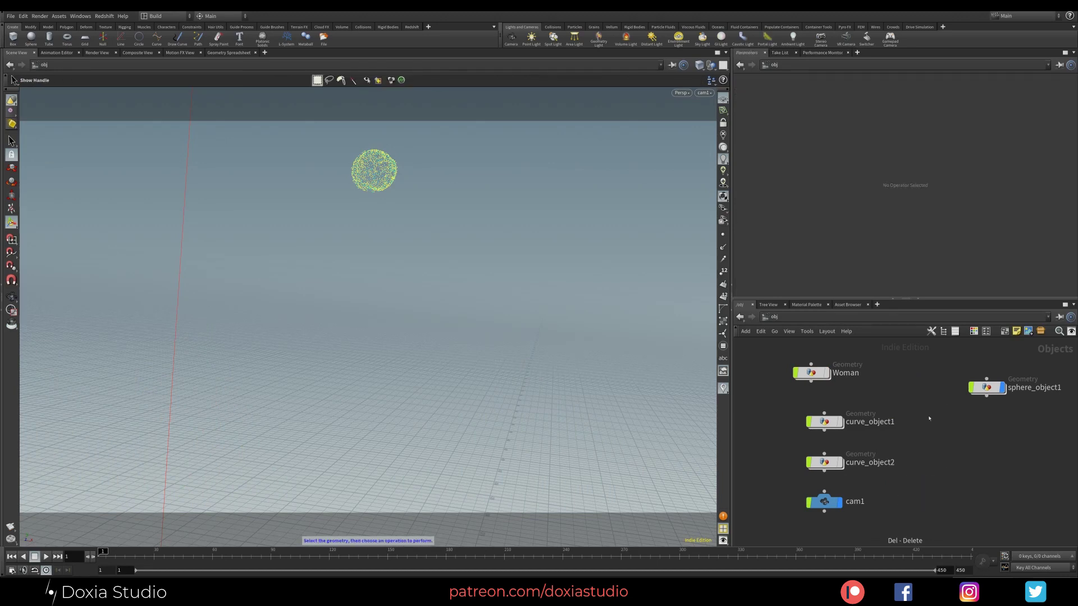
click(824, 422)
key(Delete)
Step: Move curve_object2 below the Woman object and display its vortex volume outside the camera view
drag(830, 467, 825, 428)
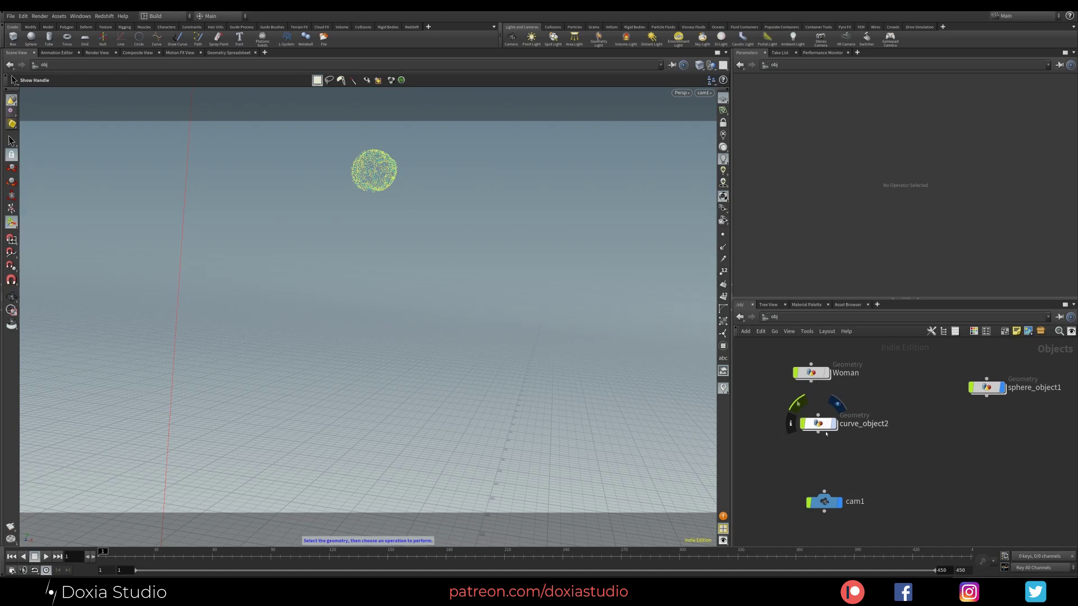
click(837, 404)
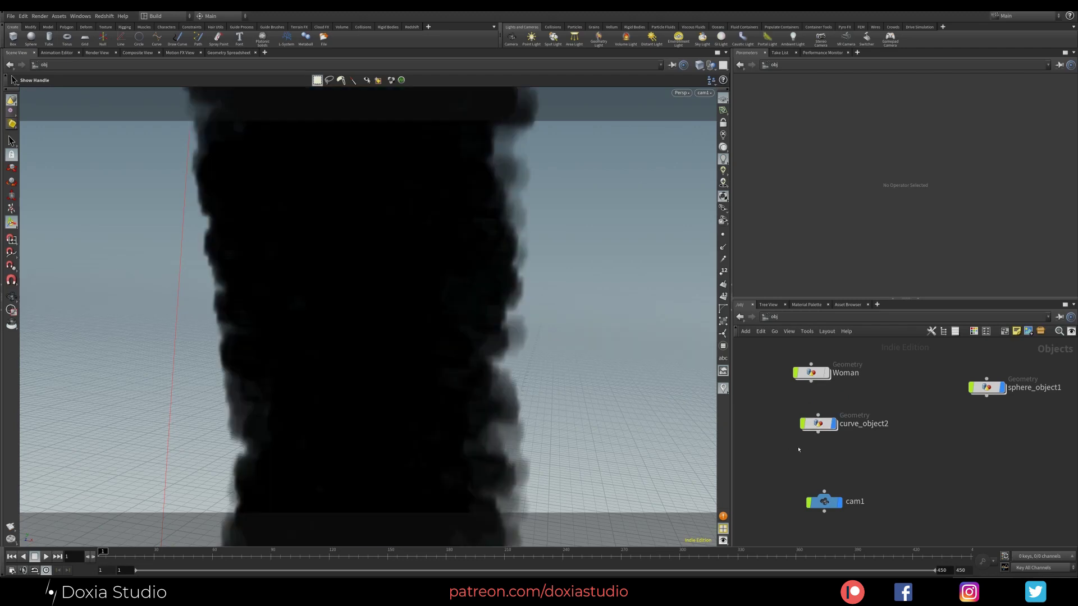
alt+right_drag(489, 386, 421, 383)
alt+middle_drag(421, 383, 402, 270)
alt+middle_drag(404, 426, 396, 347)
alt+right_drag(396, 347, 382, 403)
alt+middle_drag(382, 403, 412, 314)
Step: Inside curve_object2, spread the curve nodes apart, review the resample1 and out_vel_2 settings, and return to the object level
double_click(819, 425)
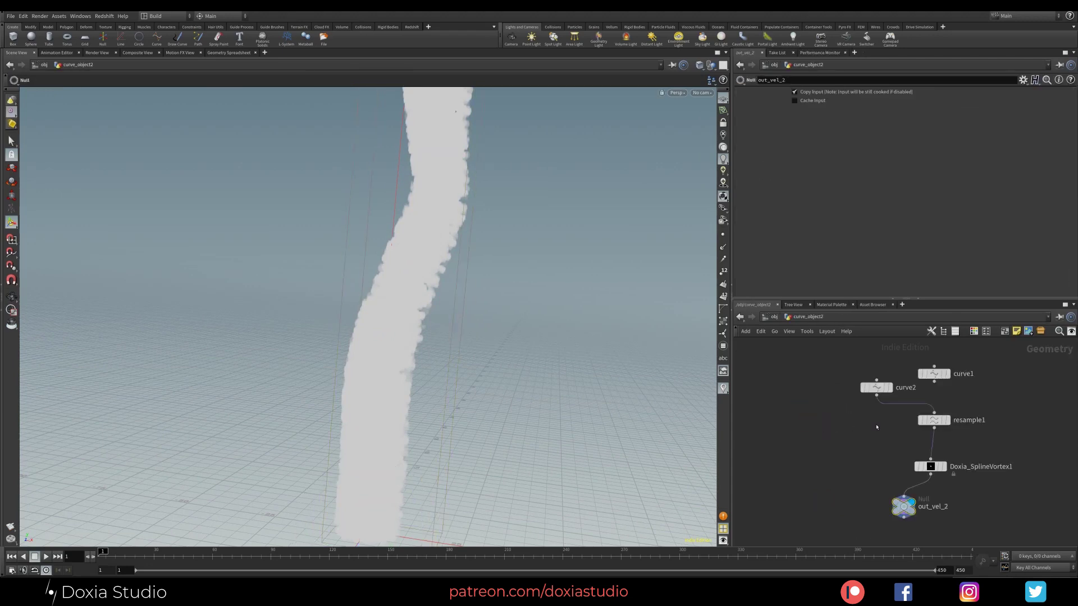
drag(877, 388, 864, 375)
click(934, 420)
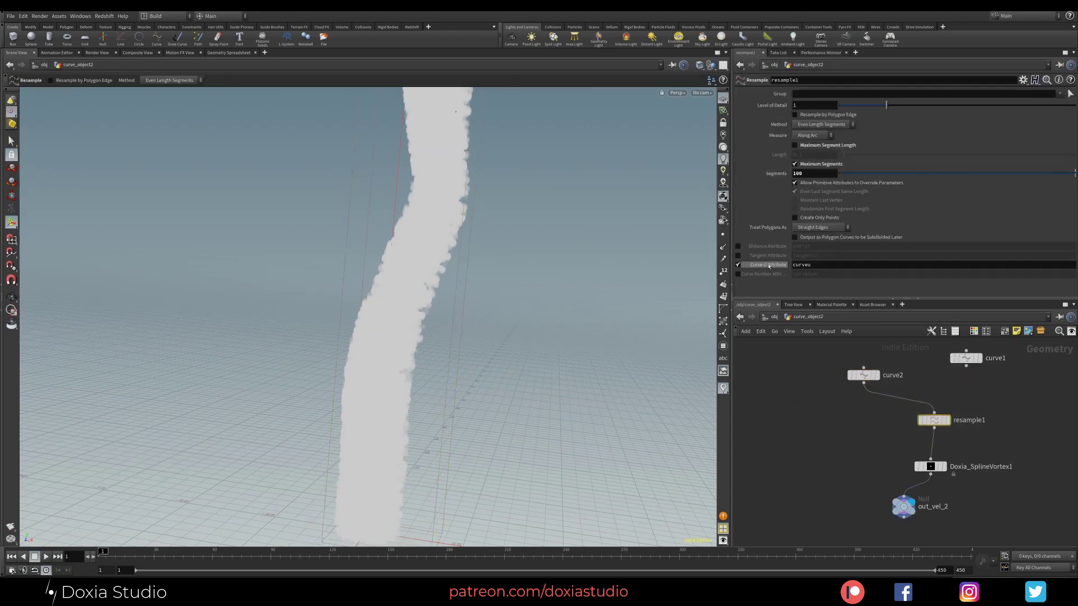
drag(1012, 446, 891, 522)
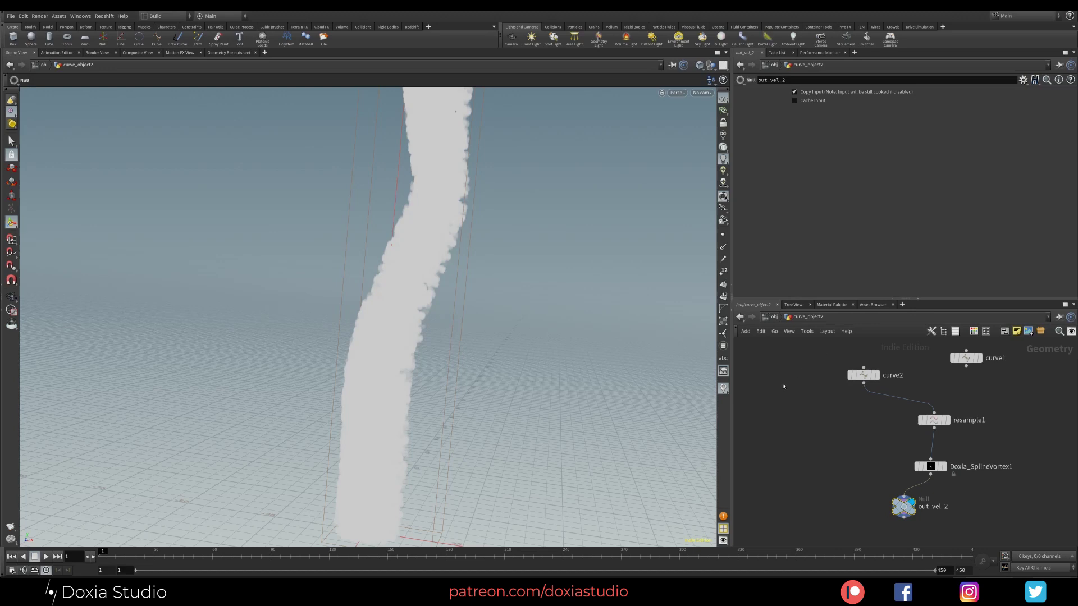
key(u)
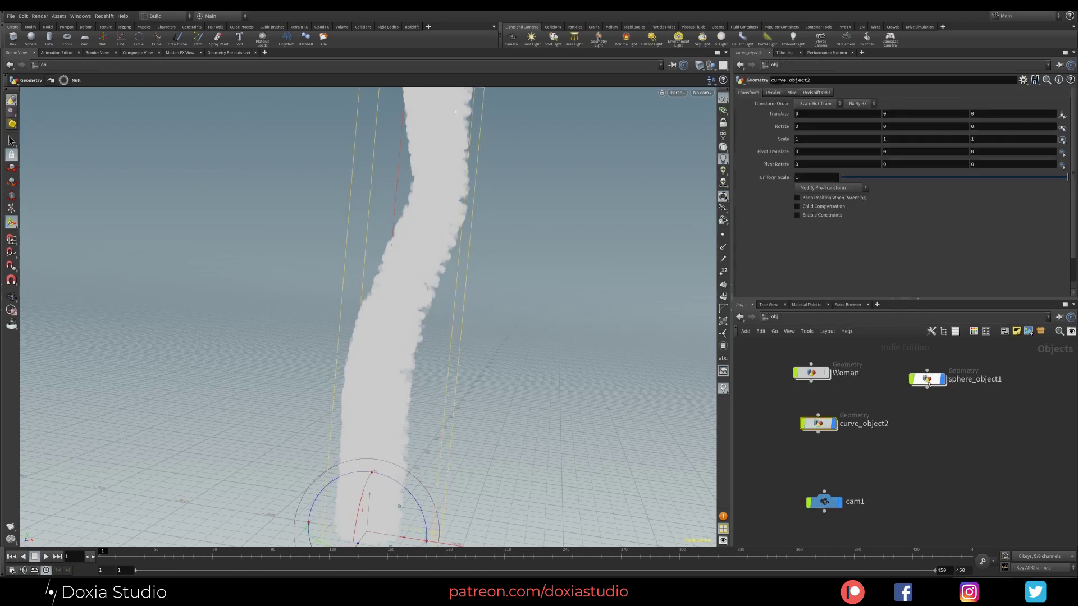
Step: Enter sphere_object1 and display the sphere node at the start of its network
double_click(929, 379)
key(u)
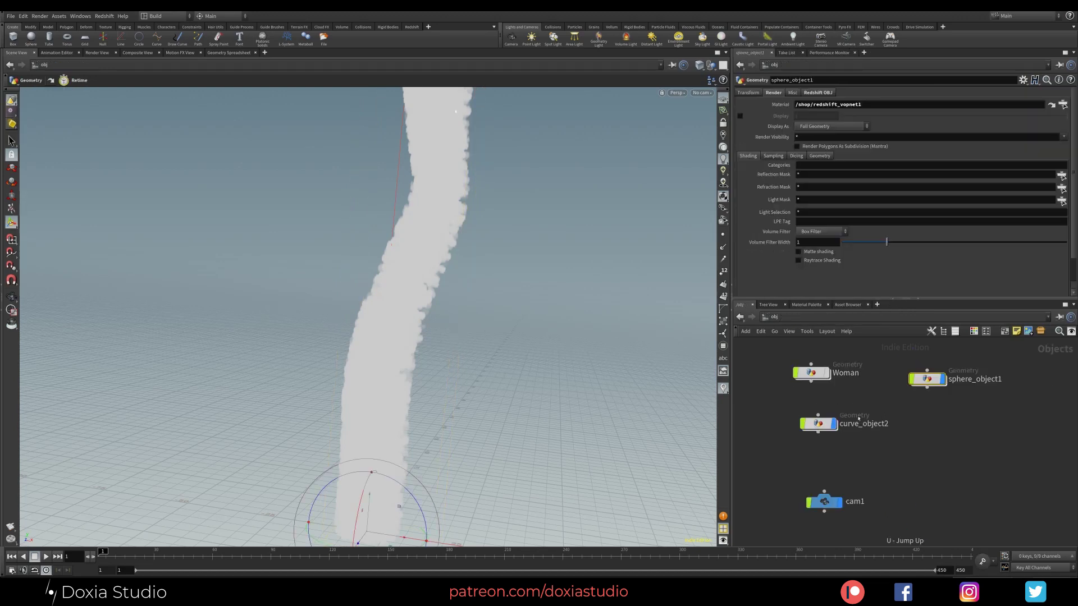
double_click(928, 380)
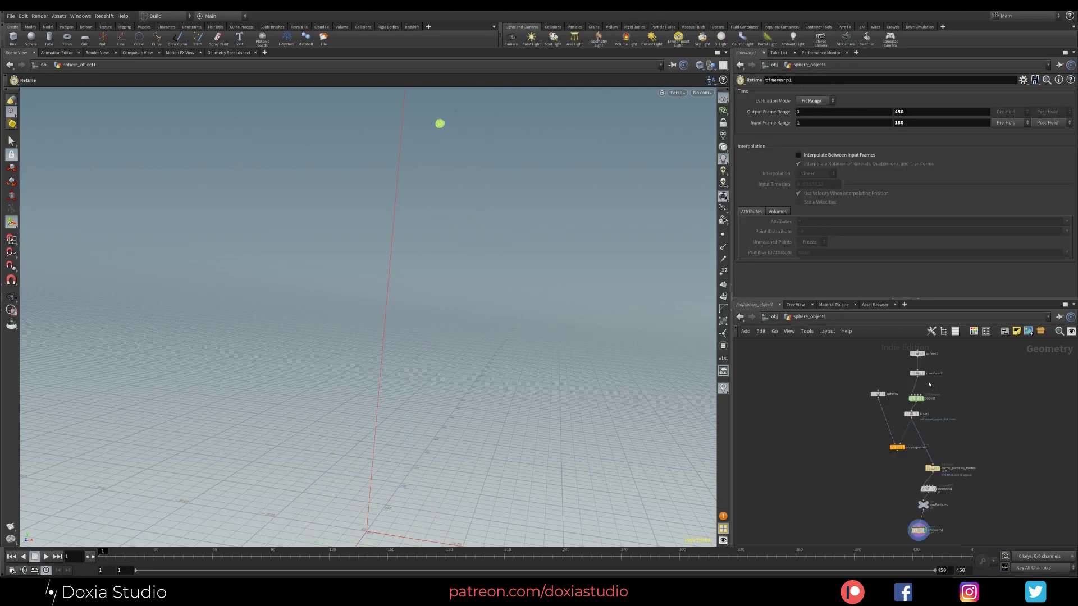
click(922, 354)
key(Escape)
drag(479, 132, 408, 219)
right_drag(407, 219, 357, 265)
key(Return)
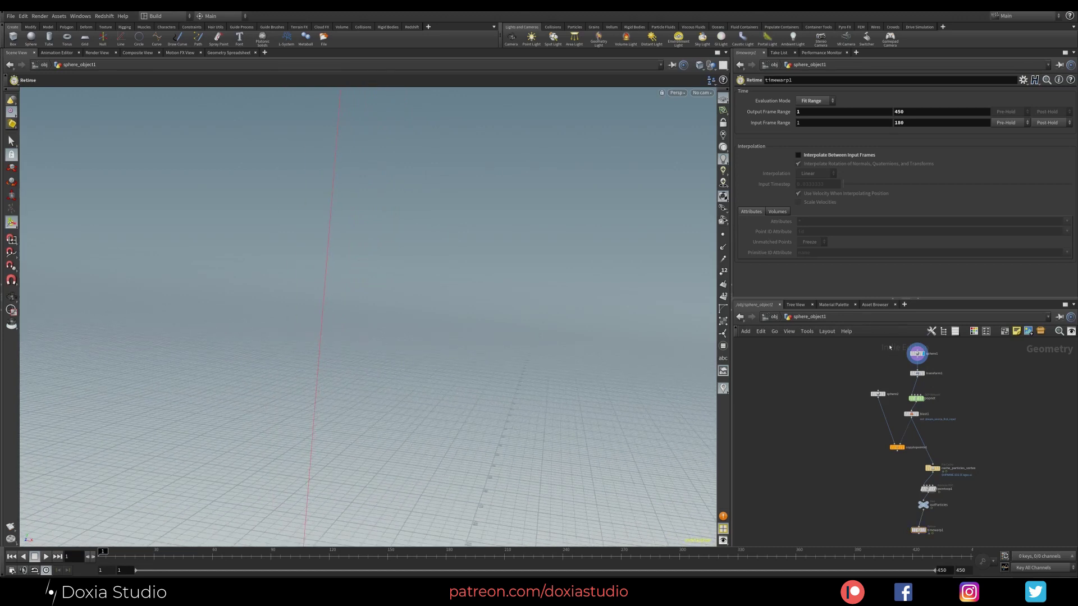
Step: Inspect the sphere1 settings and display the transform, POP network and particle cache nodes in turn
click(917, 354)
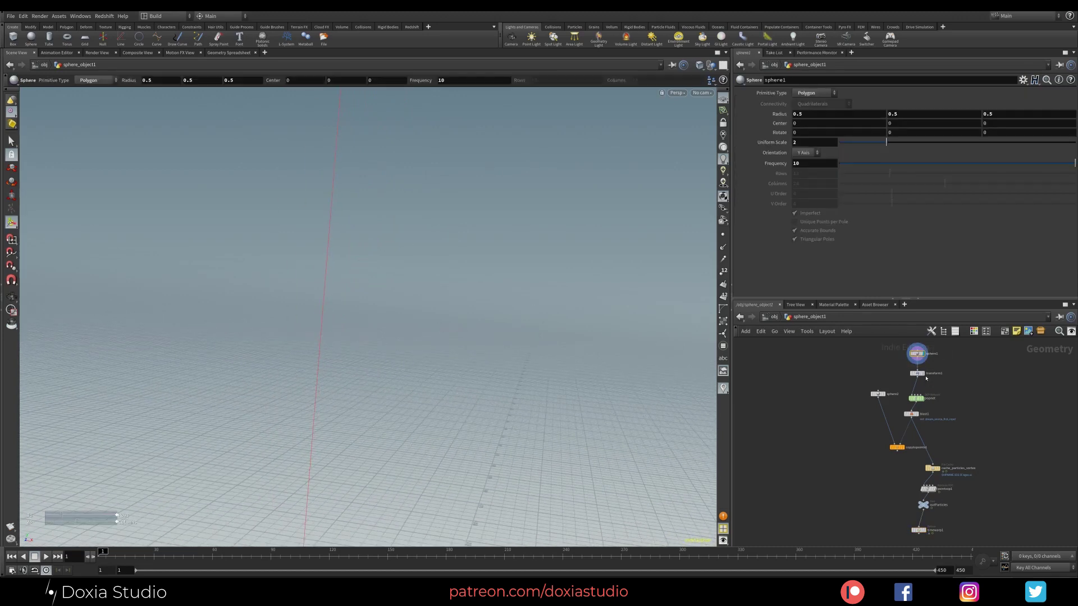
click(923, 374)
mouse_move(921, 403)
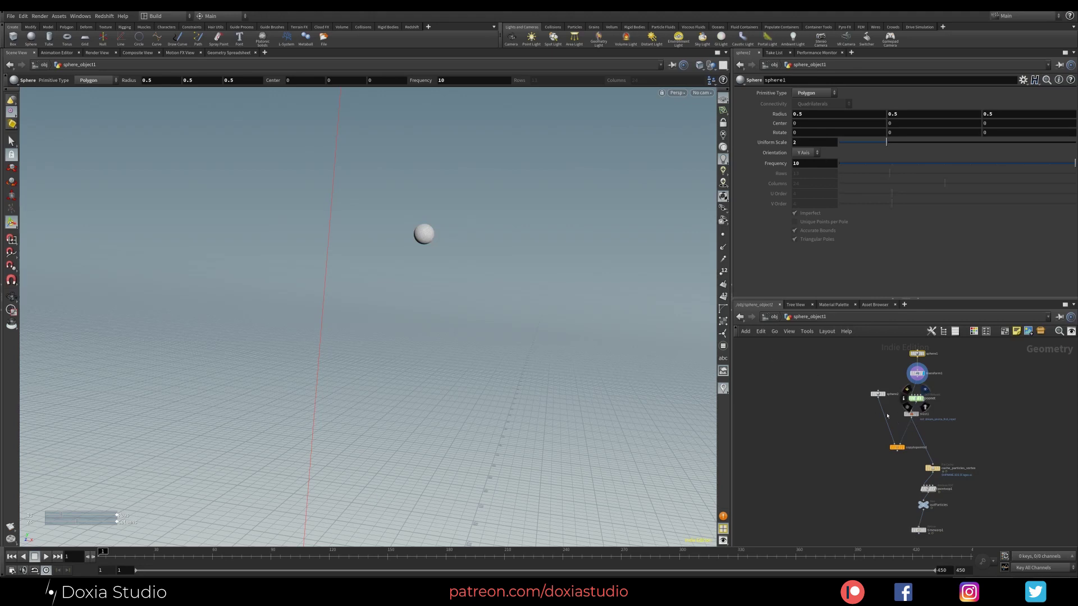
click(922, 398)
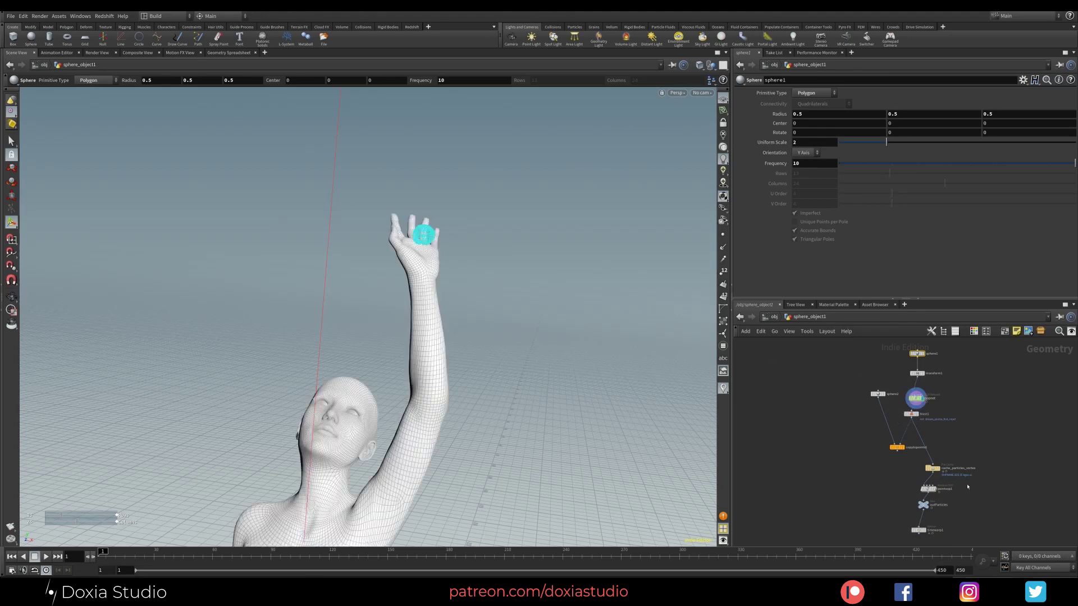
click(939, 470)
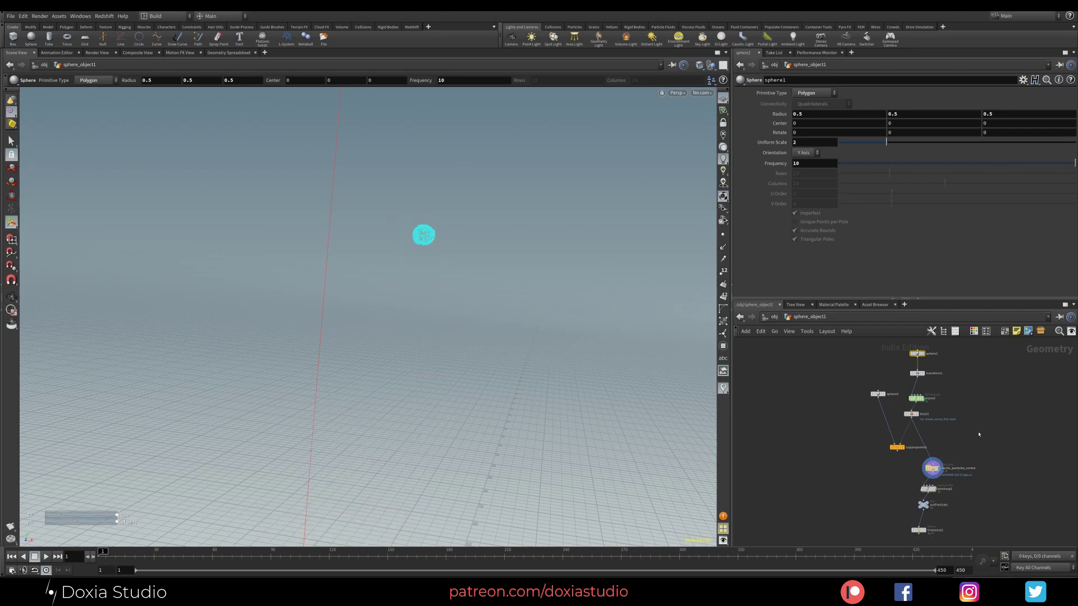
Step: Enter the popnet network and inspect the birth settings of the source_first_input node
double_click(927, 399)
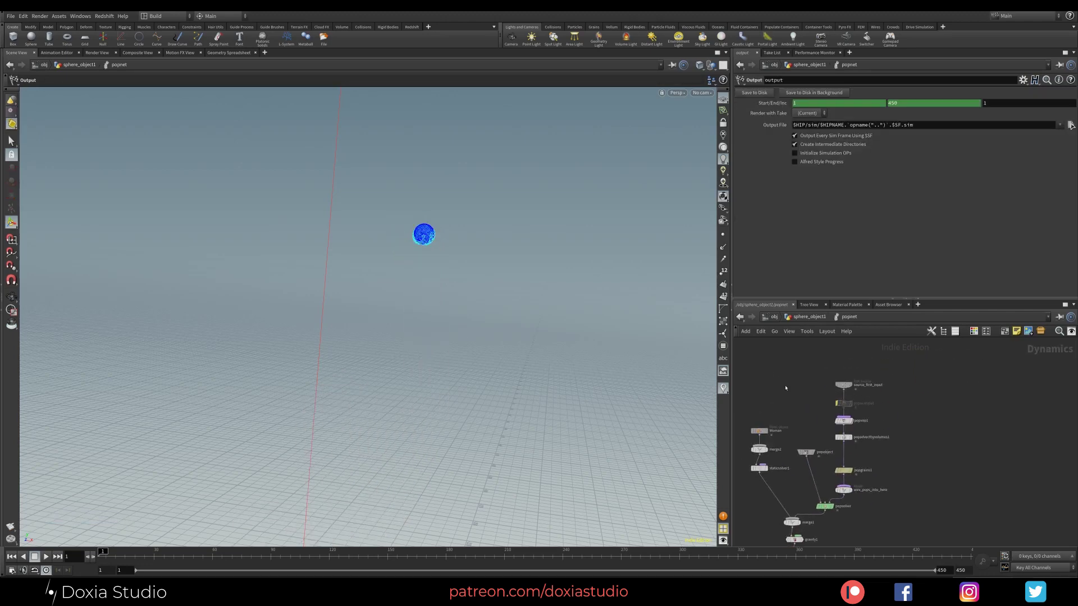
scroll(789, 392, up, 3)
click(912, 382)
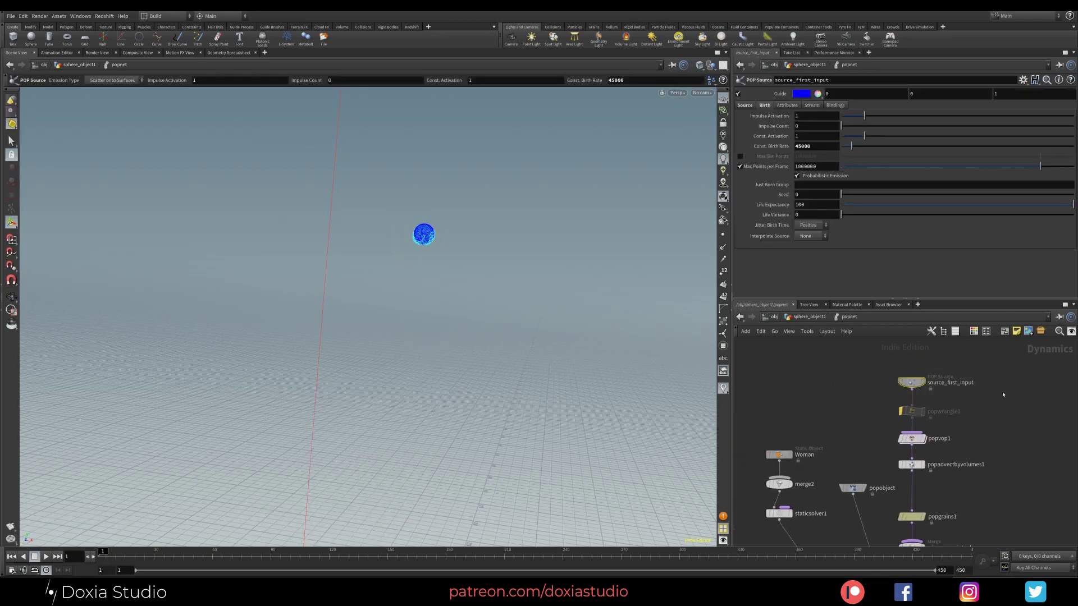
Step: Enable Display Geometry on the Woman static object in the popnet's collision branch
middle_drag(822, 423, 881, 354)
drag(816, 367, 880, 487)
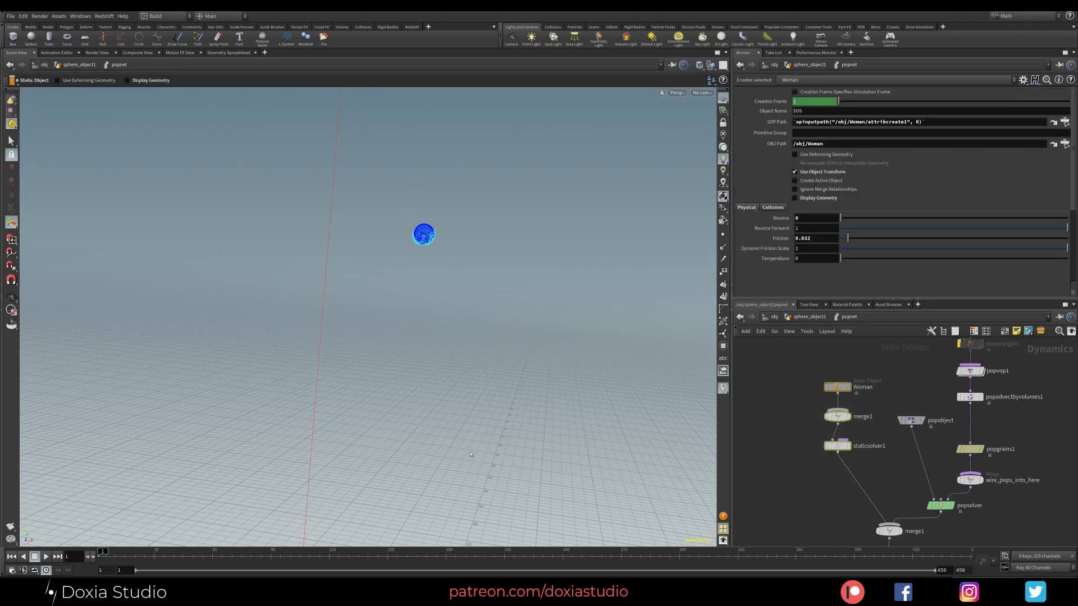
click(837, 387)
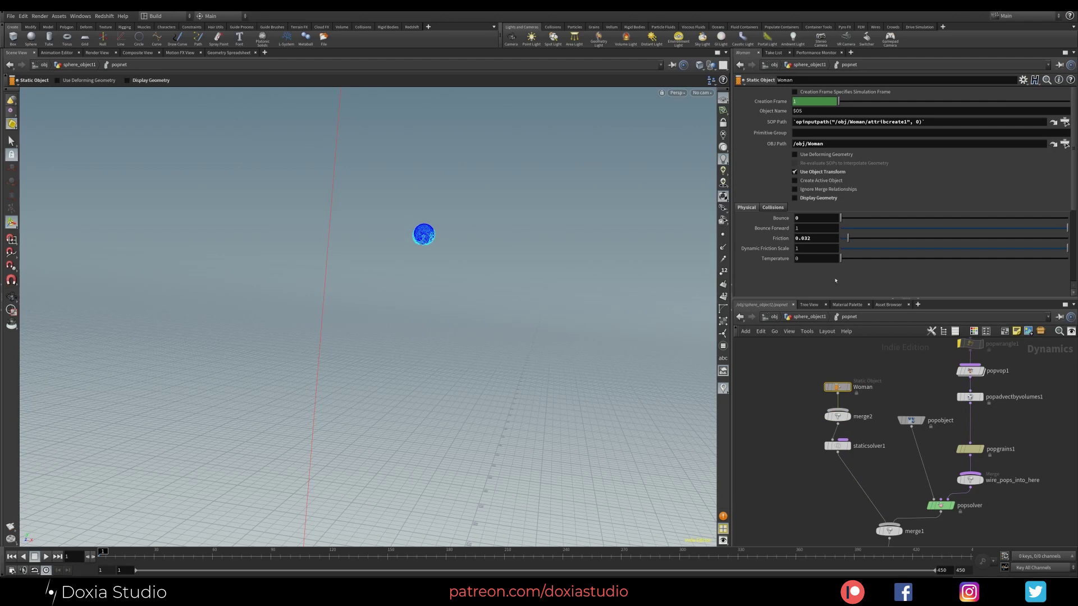
click(795, 198)
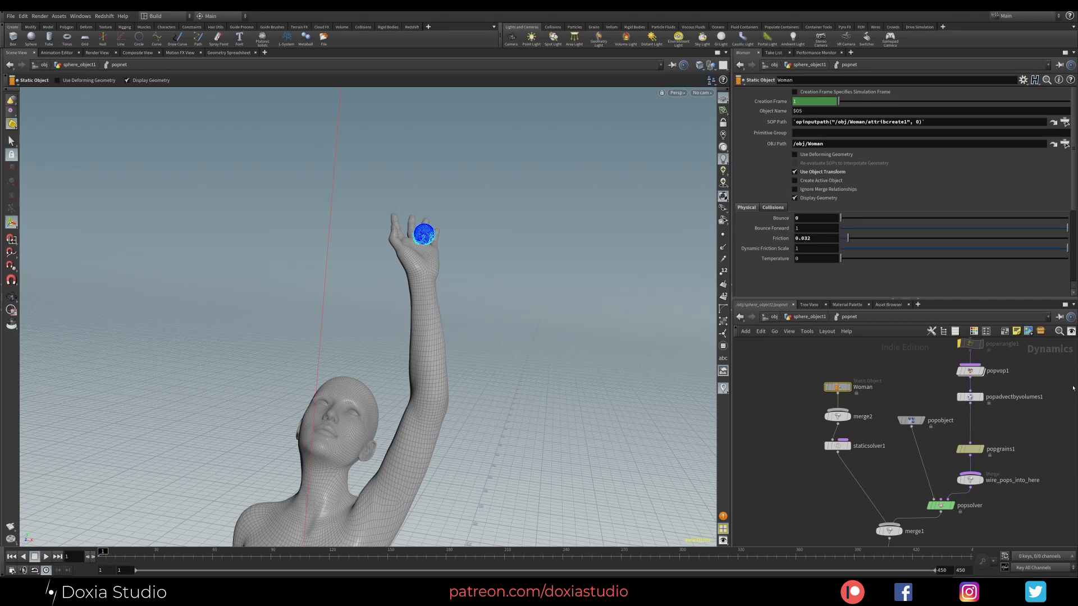
Step: Select popadvectbyvolumes1 and examine its velocity volume SOP path and field name
click(970, 396)
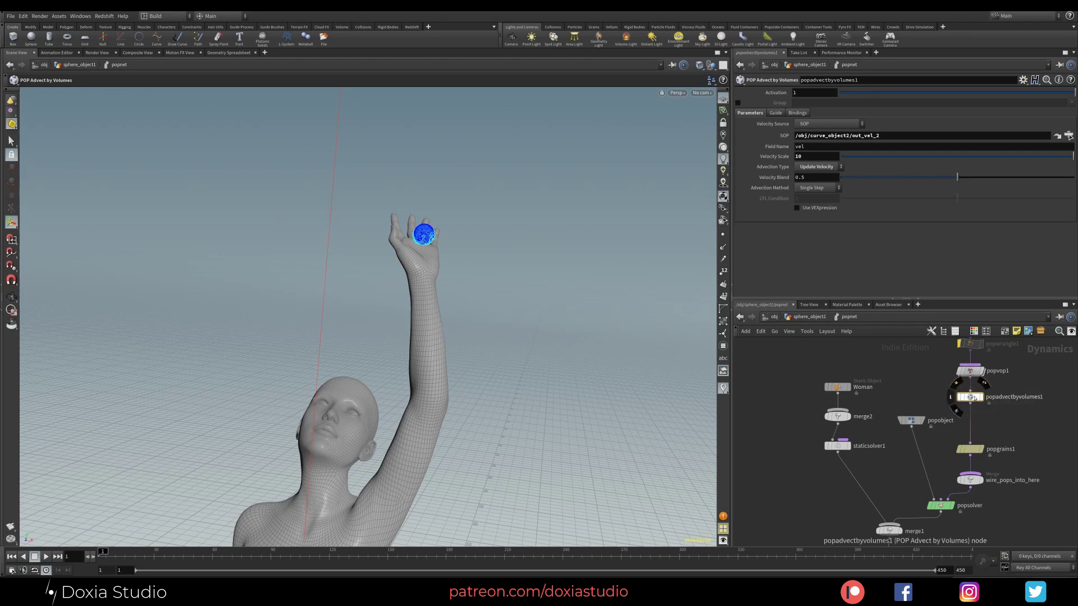
mouse_move(964, 399)
mouse_down()
mouse_move(977, 404)
mouse_move(967, 401)
mouse_up()
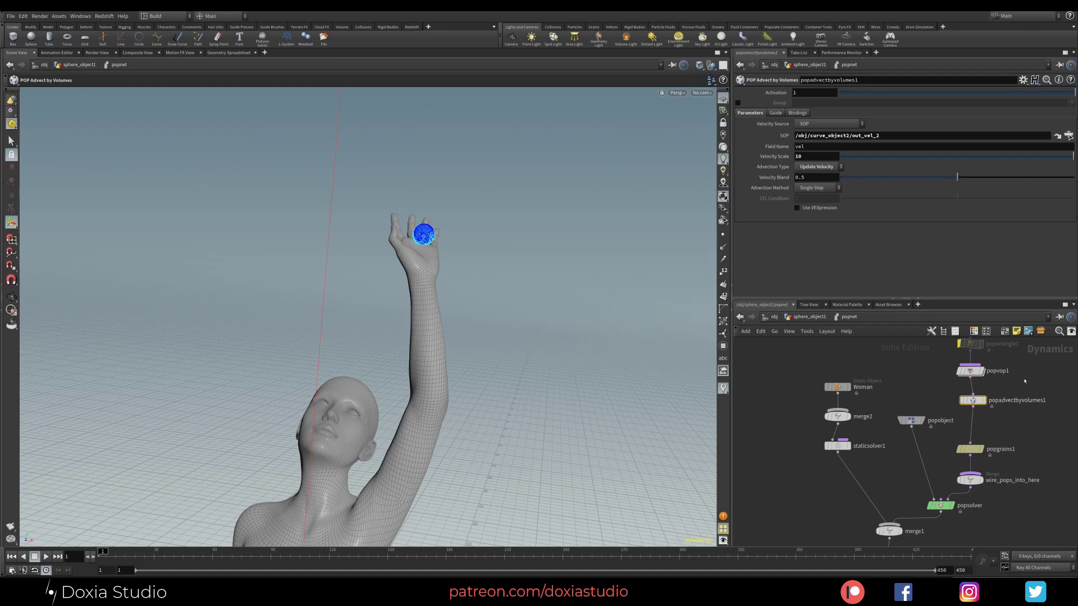
scroll(883, 443, up, 5)
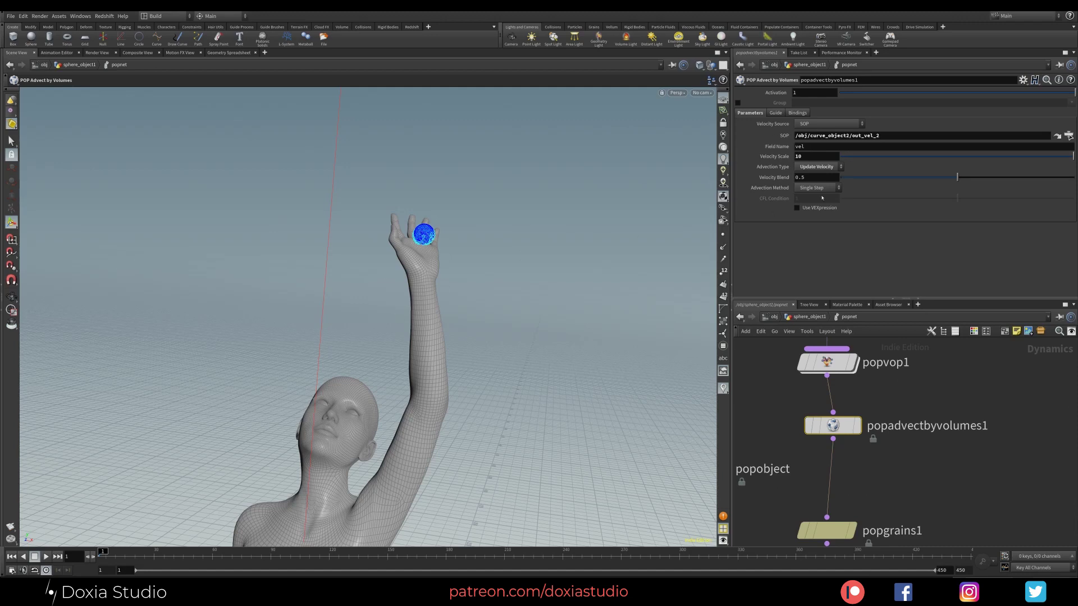
drag(804, 136, 963, 144)
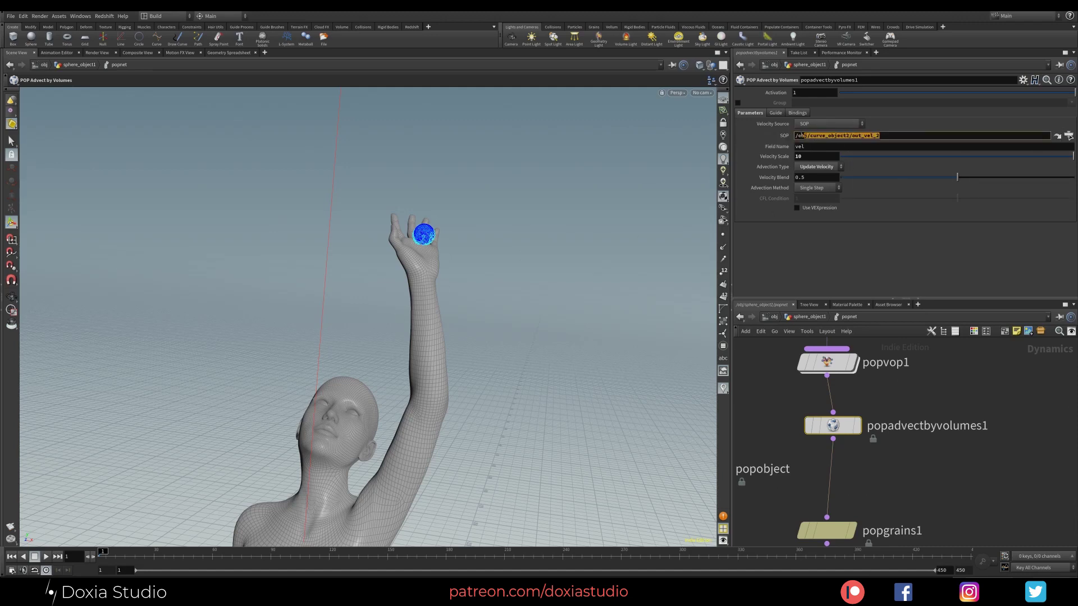
drag(795, 136, 890, 137)
drag(795, 146, 812, 155)
Step: Review the velocity scale, advection type and velocity blend of popadvectbyvolumes1
double_click(815, 155)
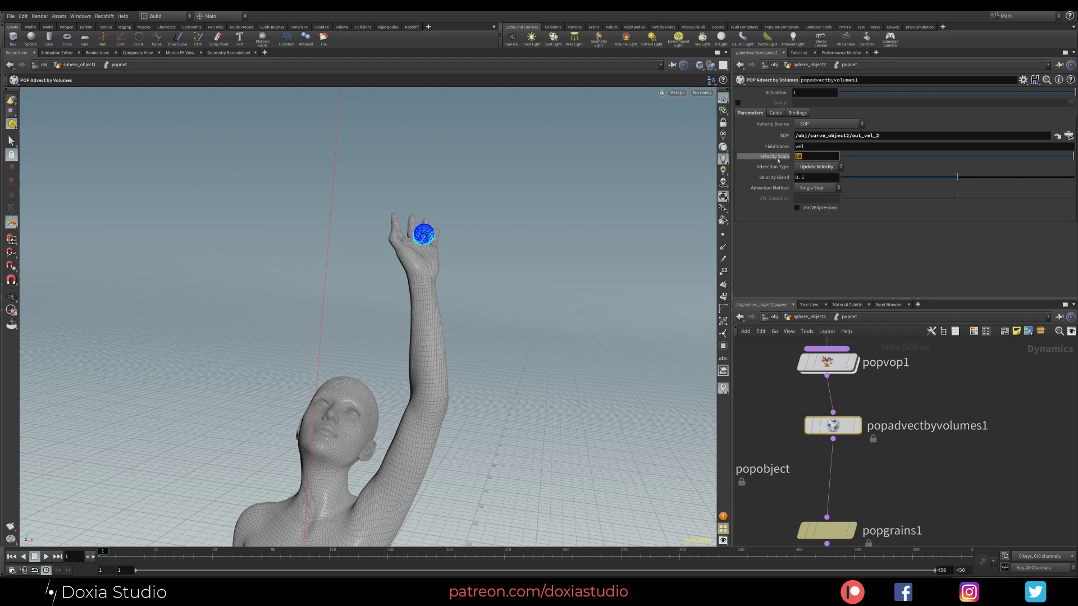
click(831, 169)
click(807, 240)
double_click(814, 176)
mouse_move(839, 430)
drag(839, 429, 840, 436)
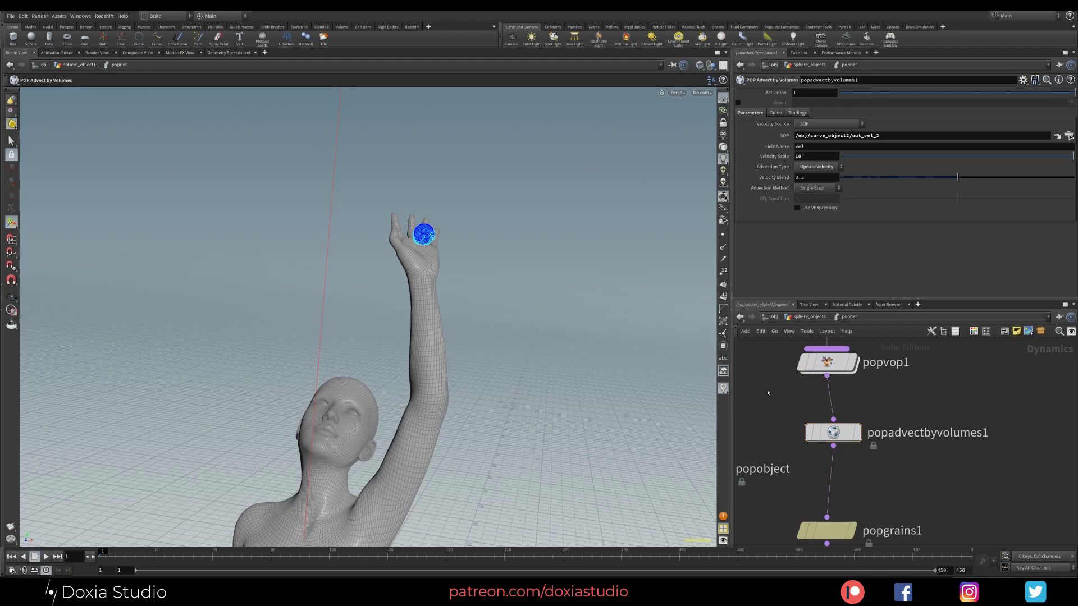
Step: Return to sphere_object1, display the null below the particle cache, play the particle simulation while orbiting it, and rewind to frame 1
key(u)
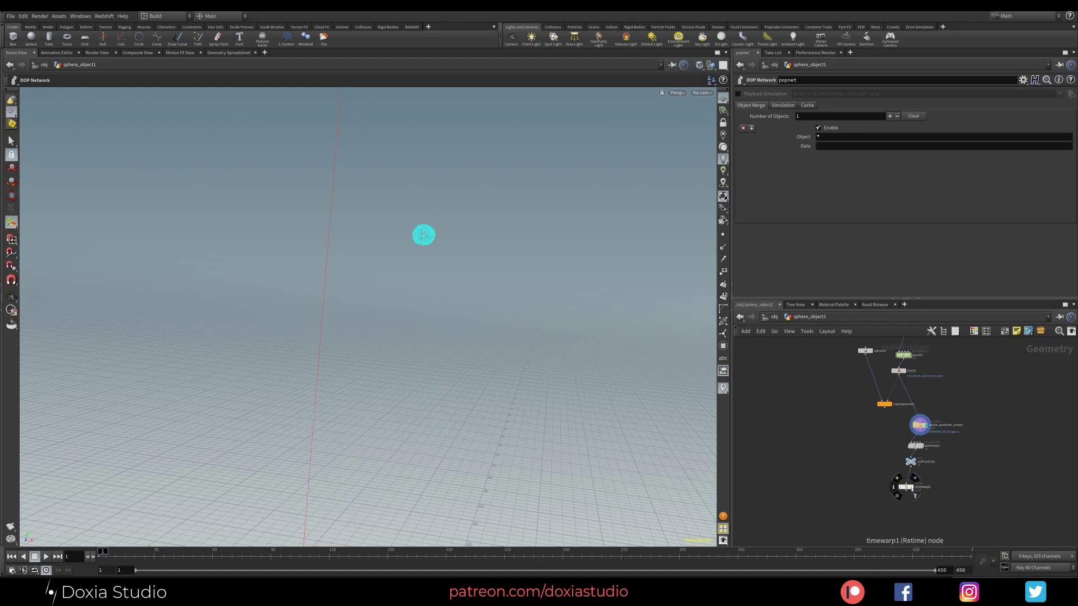
click(915, 462)
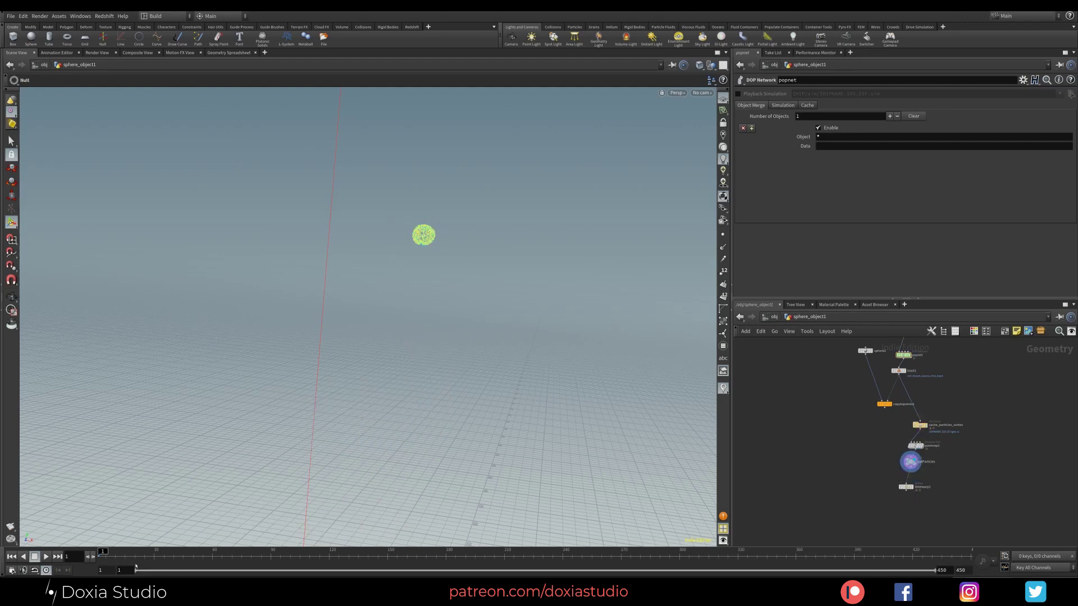
drag(119, 559, 534, 564)
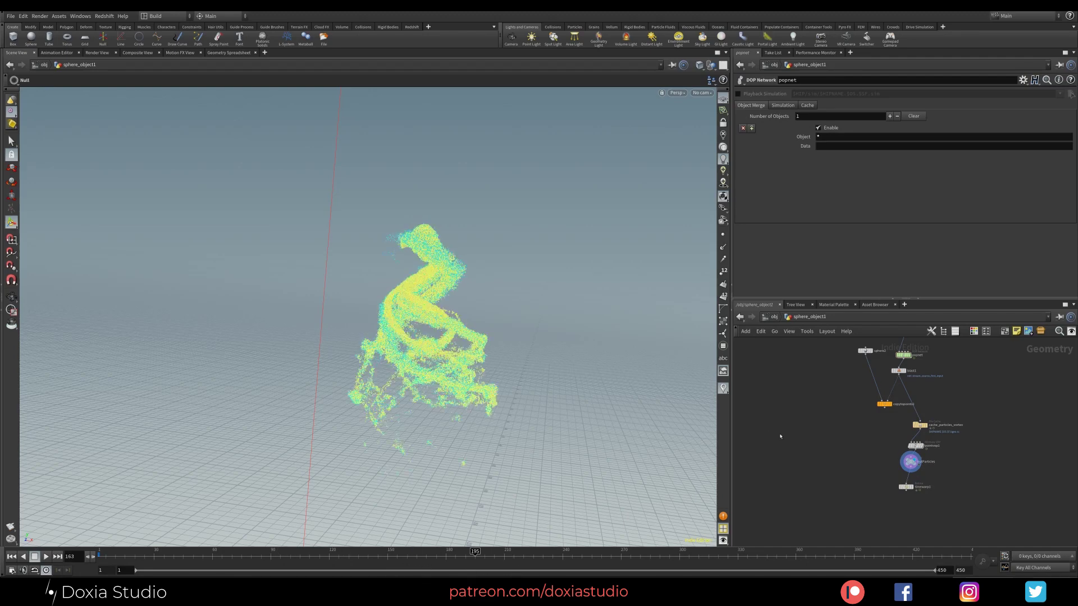
drag(558, 399, 459, 408)
key(Escape)
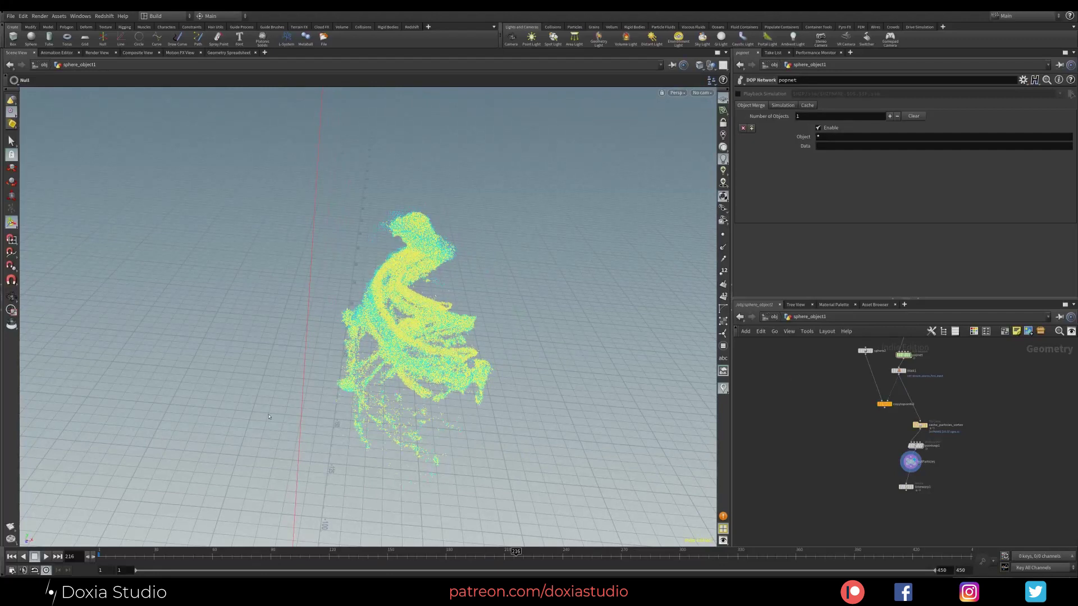
click(12, 556)
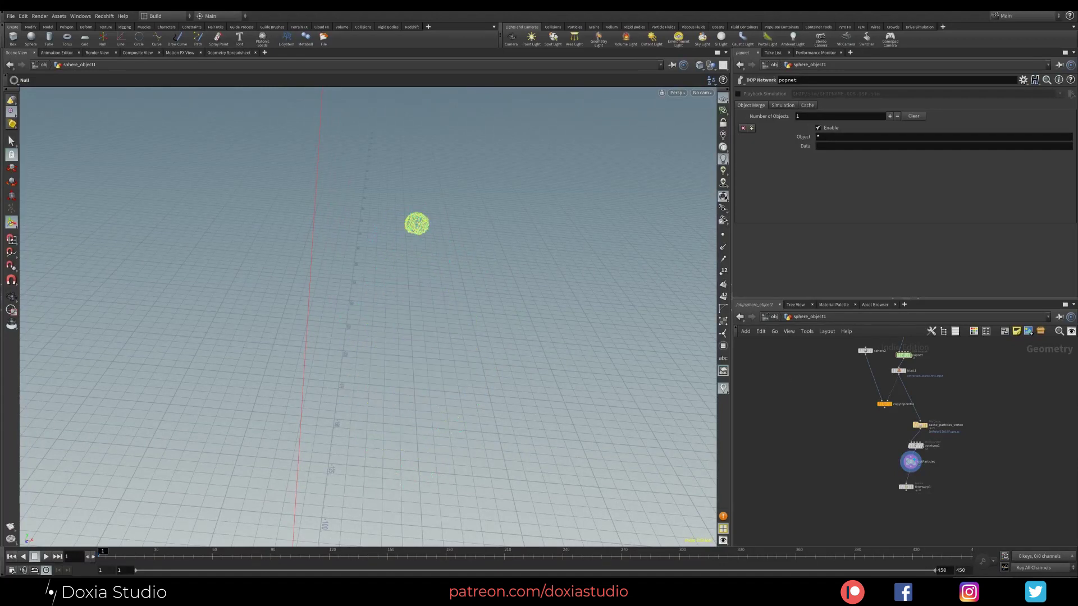
Step: Open the recent scene woman_spline_vortex_Fluids.hiplc, discarding the changes to the particles scene
click(10, 16)
mouse_move(33, 43)
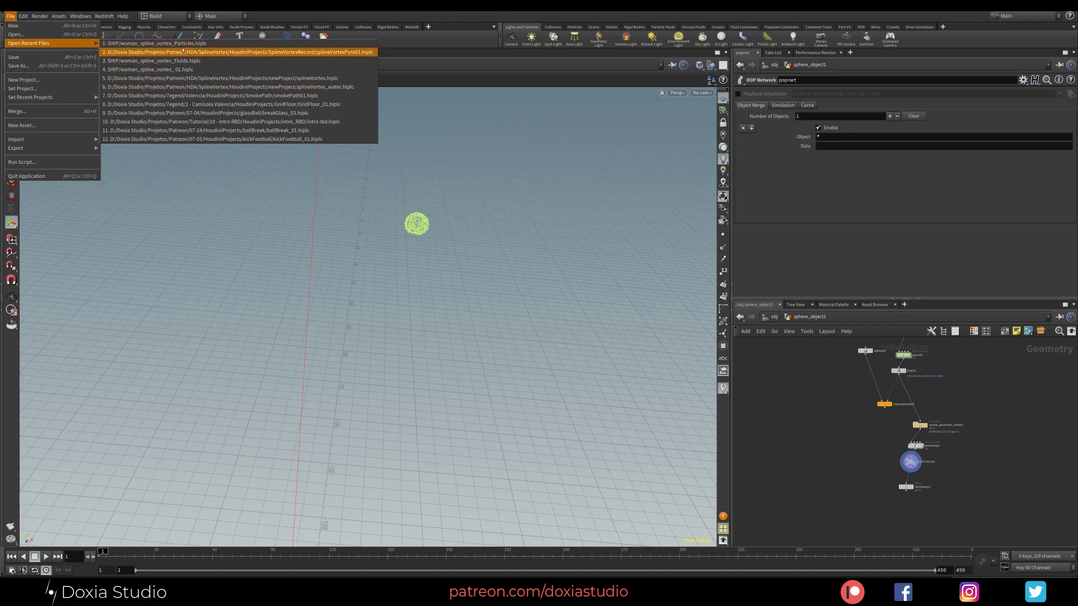
click(197, 43)
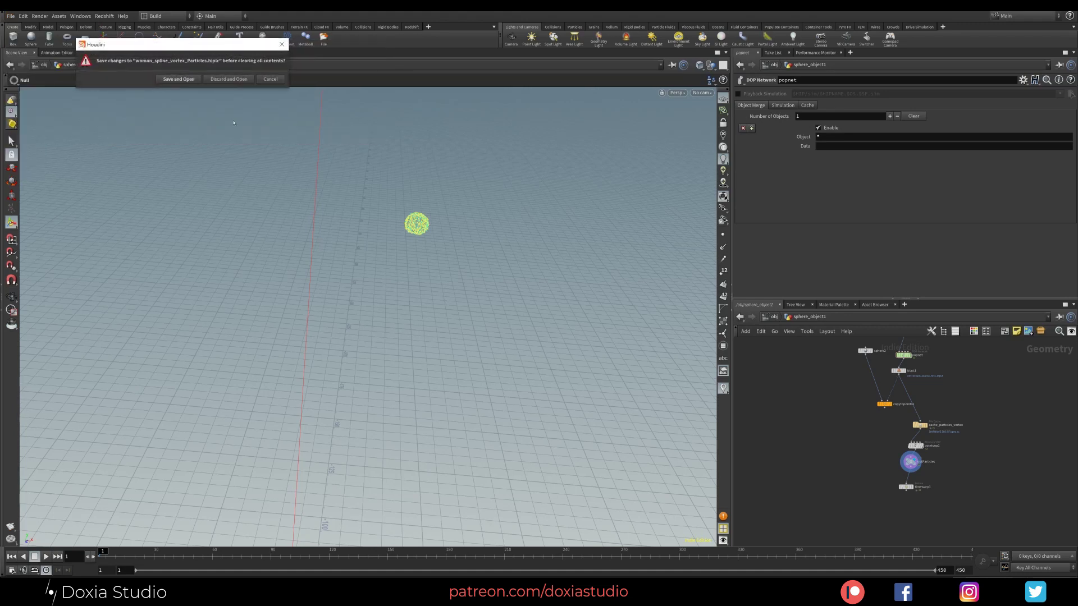
click(235, 81)
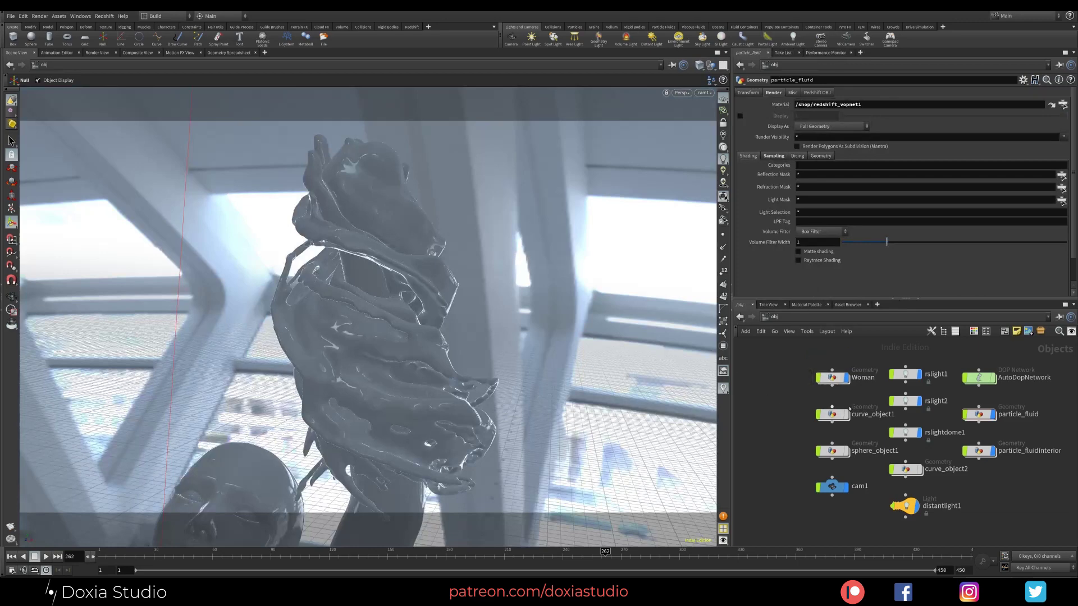
Step: Delete the rslight1, rslight2, rslightdome1 and distantlight1 lights from the scene
drag(946, 351, 890, 462)
key(Delete)
mouse_move(943, 429)
mouse_down()
mouse_move(905, 516)
mouse_move(941, 444)
mouse_up()
click(905, 506)
key(Delete)
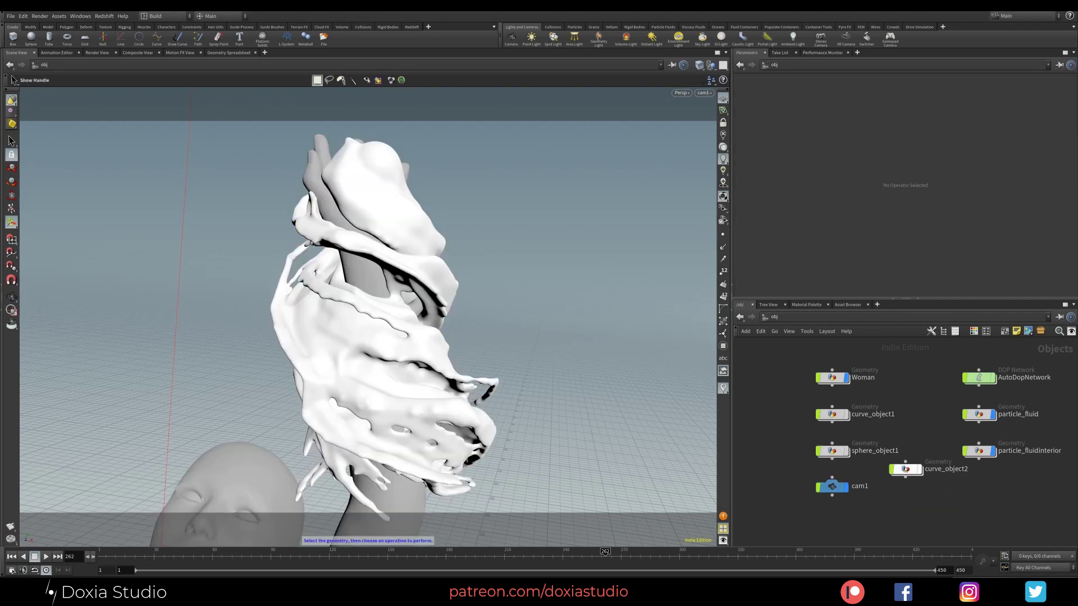
Step: Move curve_object2 above the Woman object, look at the spline vortex network inside it, and return to the object level
drag(911, 465, 837, 350)
middle_drag(888, 383, 888, 398)
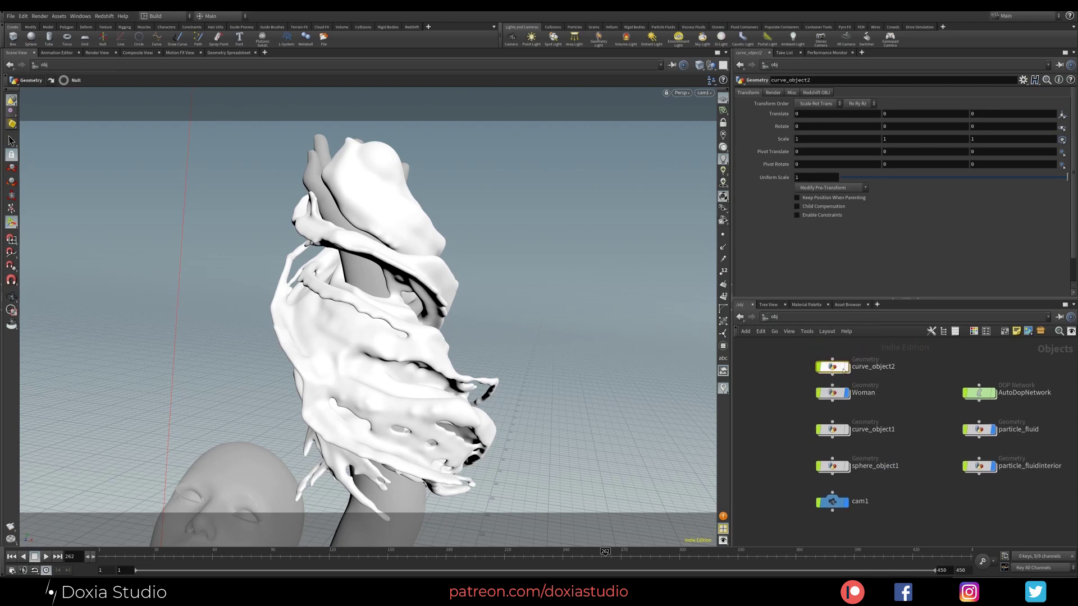
double_click(839, 368)
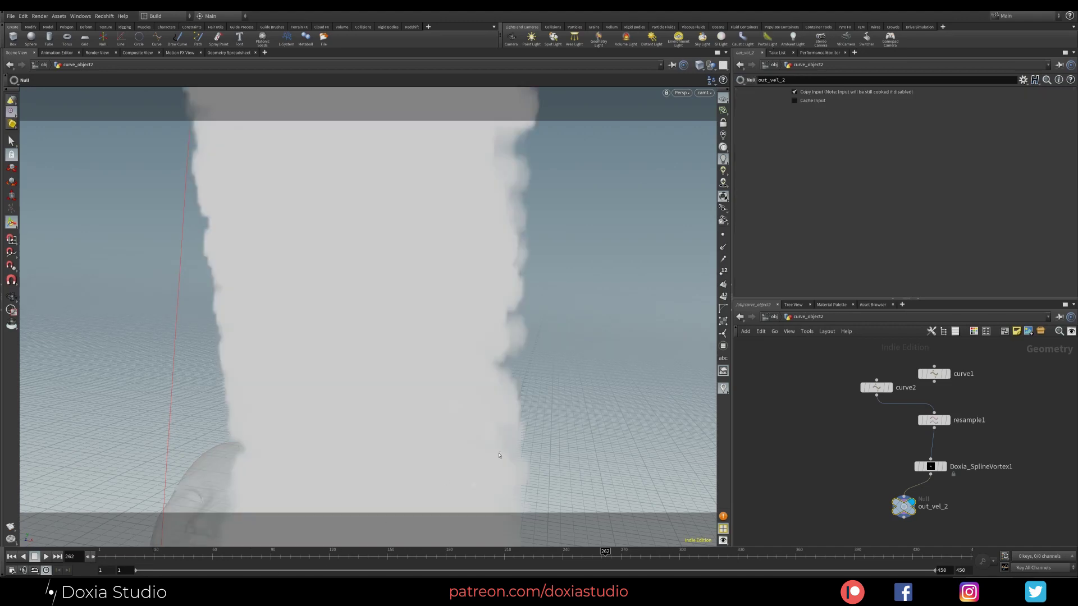
key(u)
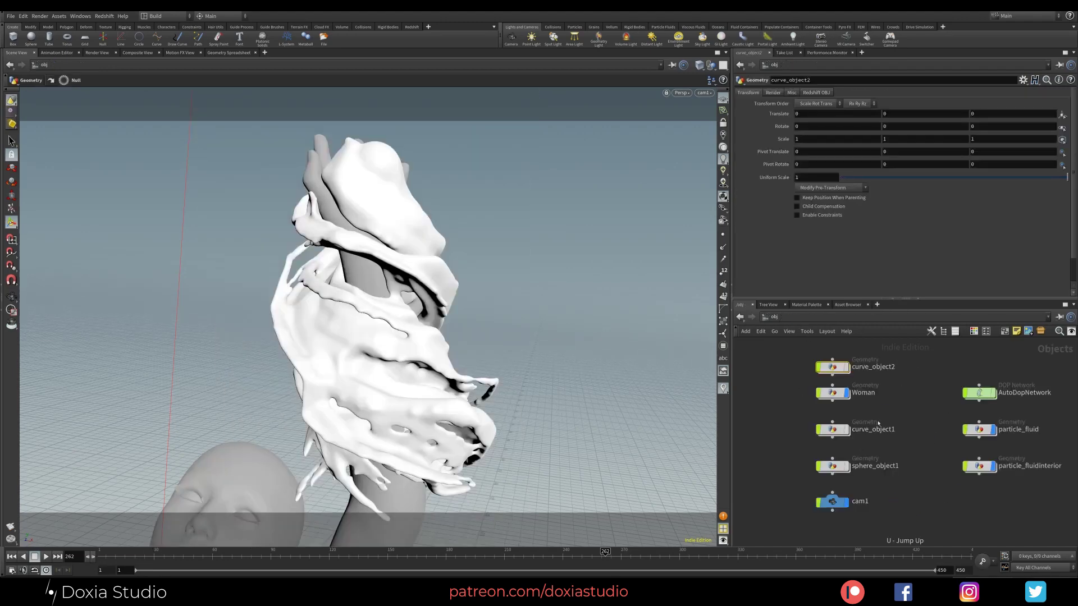
Step: Enter sphere_object1, examine the sphere1, transform1, create_surface and OUT_surface nodes, and return to the object level
click(833, 466)
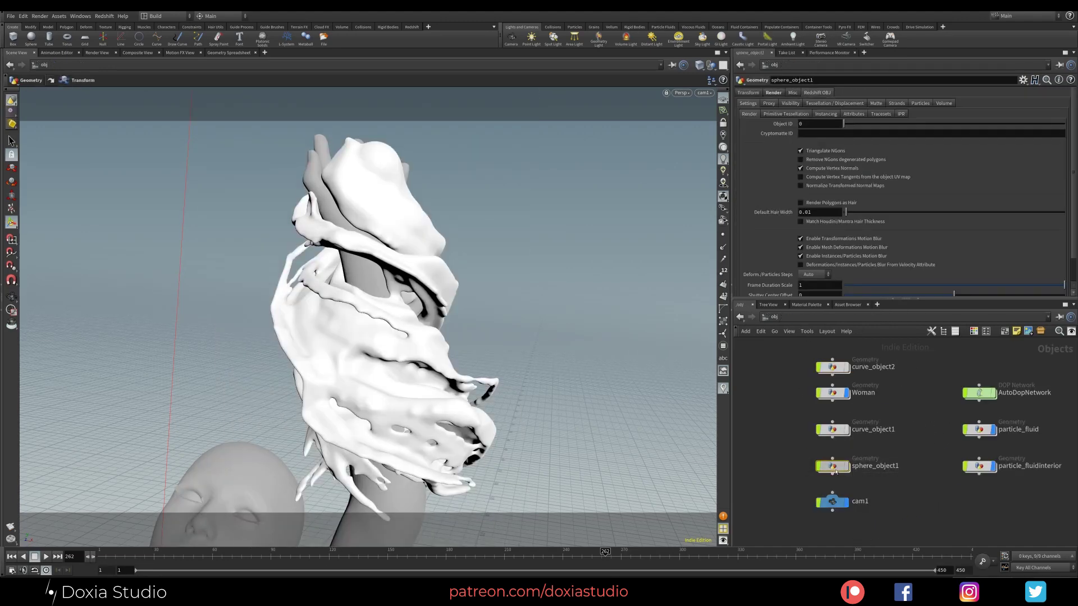
double_click(836, 468)
click(868, 376)
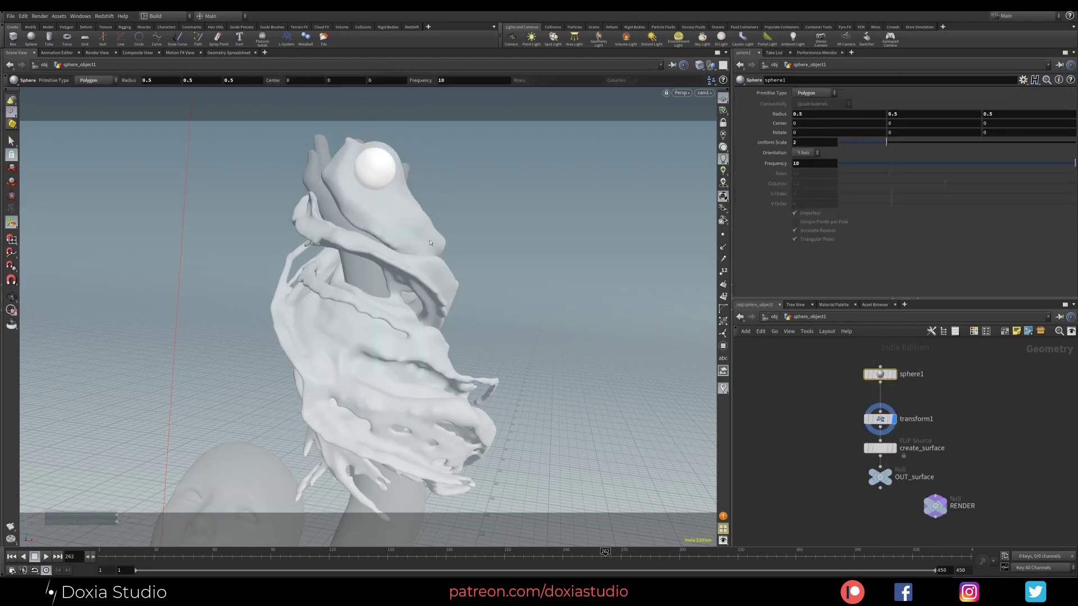
shift+click(880, 419)
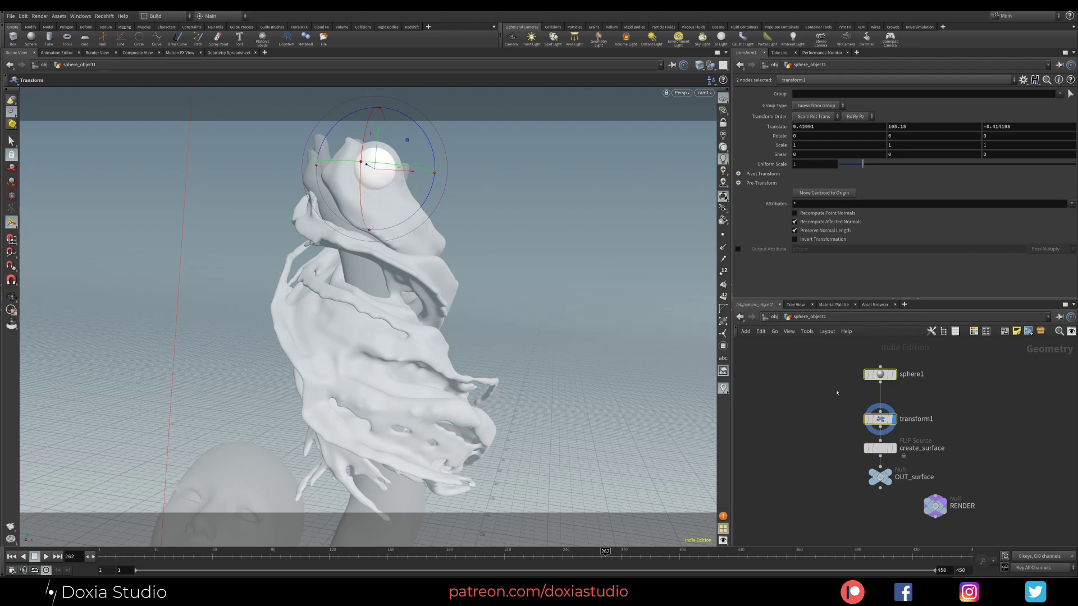
click(843, 375)
click(854, 449)
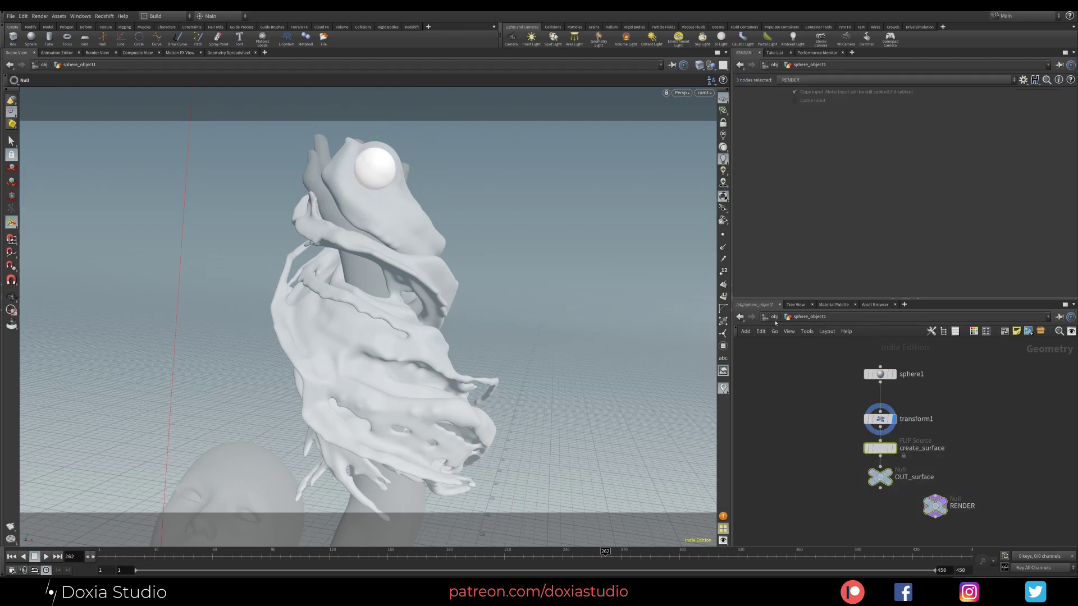
key(u)
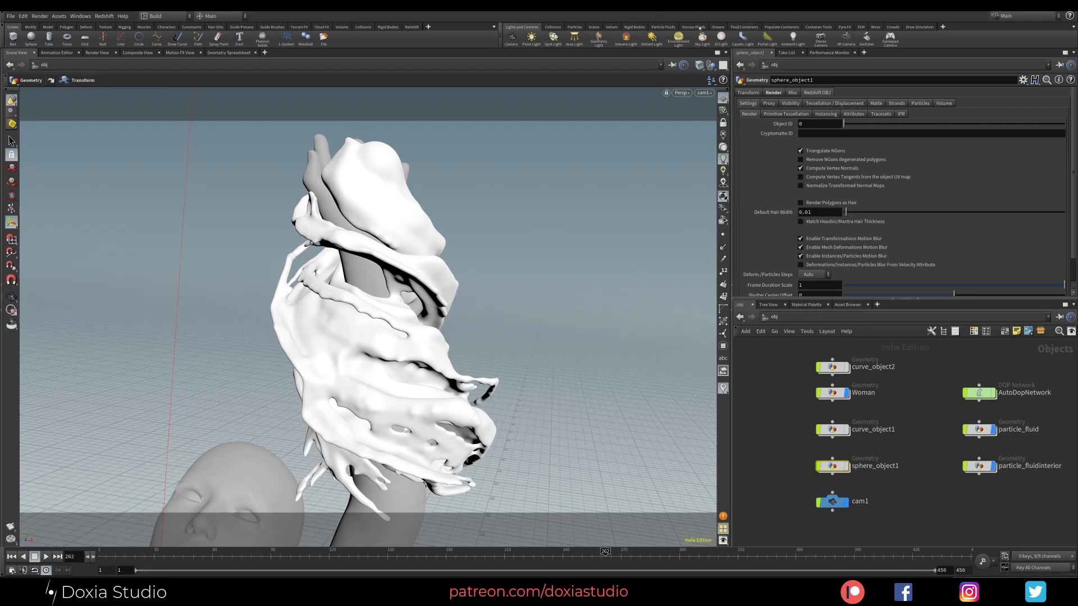
Step: Show the Particle Fluids shelf tools, enter AutoDopNetwork and rewind the simulation to frame 1
click(663, 27)
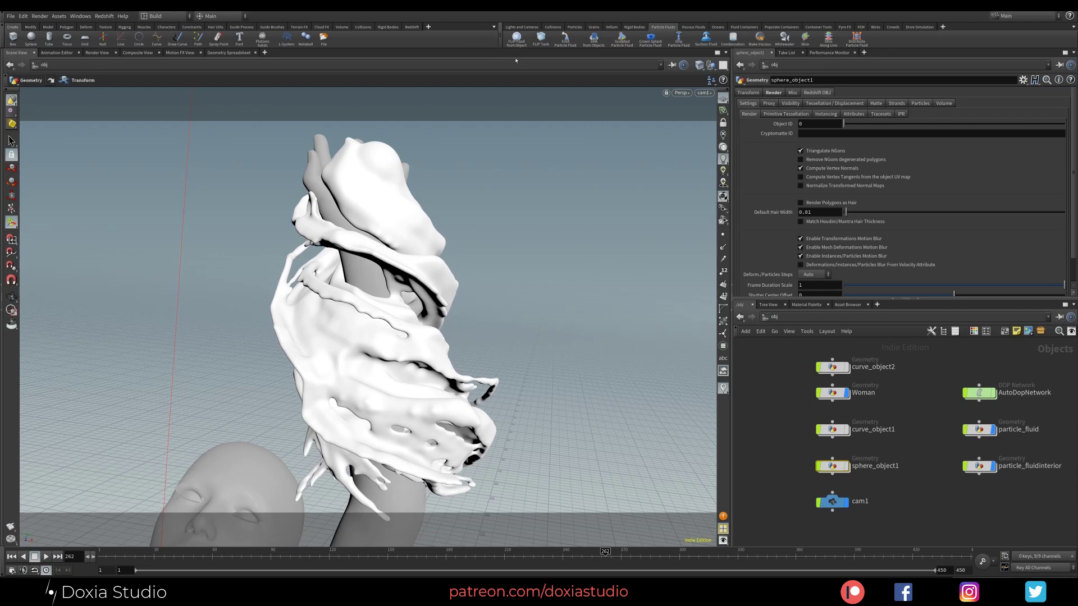
double_click(980, 393)
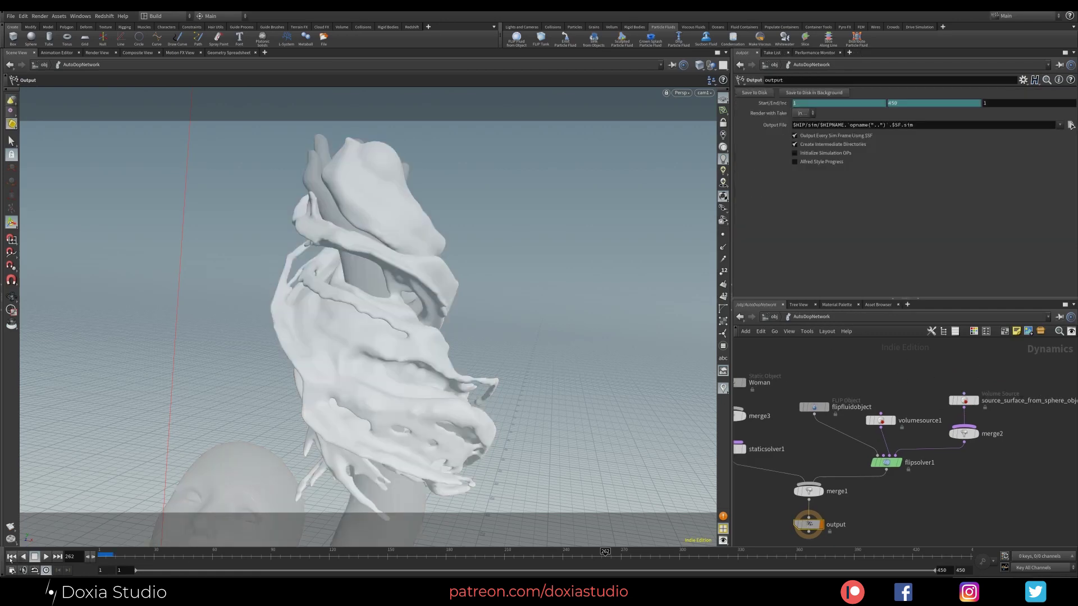
click(11, 557)
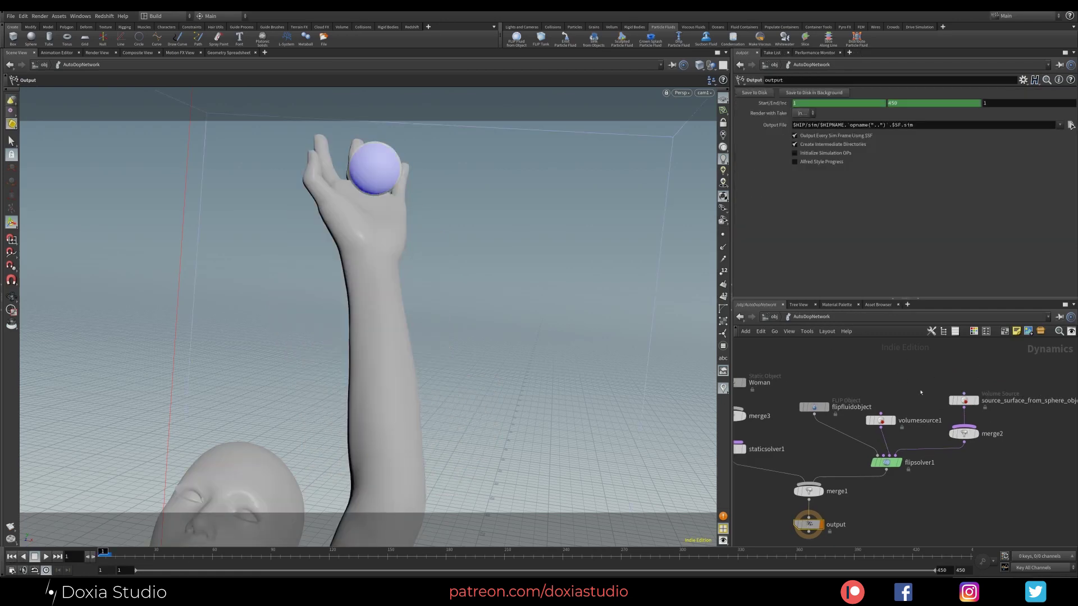
scroll(954, 393, down, 3)
scroll(944, 380, up, 2)
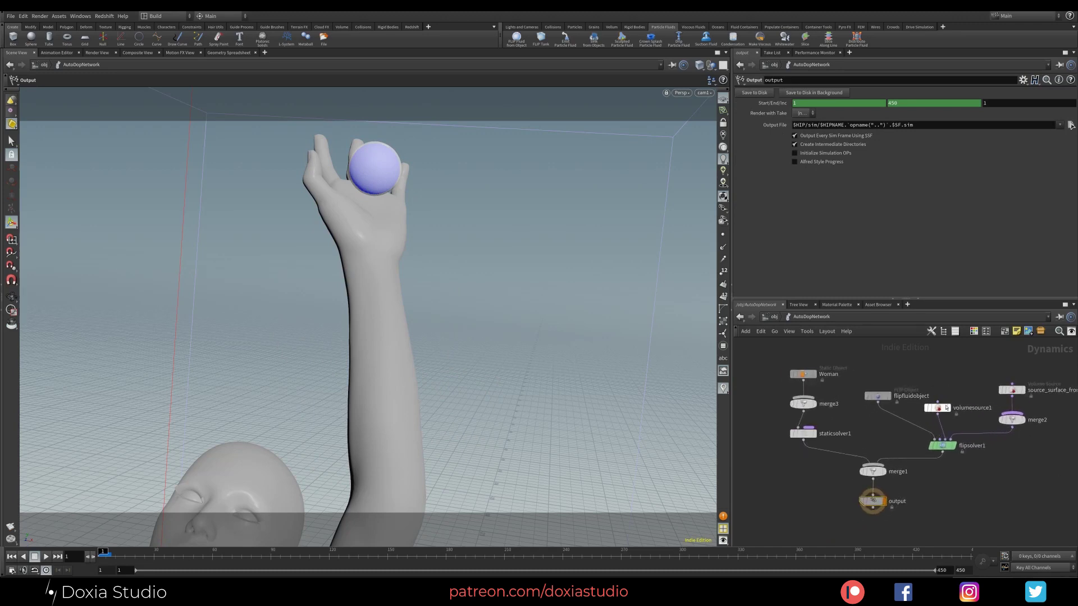
Step: Move volumesource1 up clear of the other nodes, directly above flipsolver1, and show its settings
drag(938, 406, 957, 353)
drag(772, 362, 1050, 528)
middle_drag(1003, 480, 929, 488)
click(1004, 360)
drag(949, 347, 879, 366)
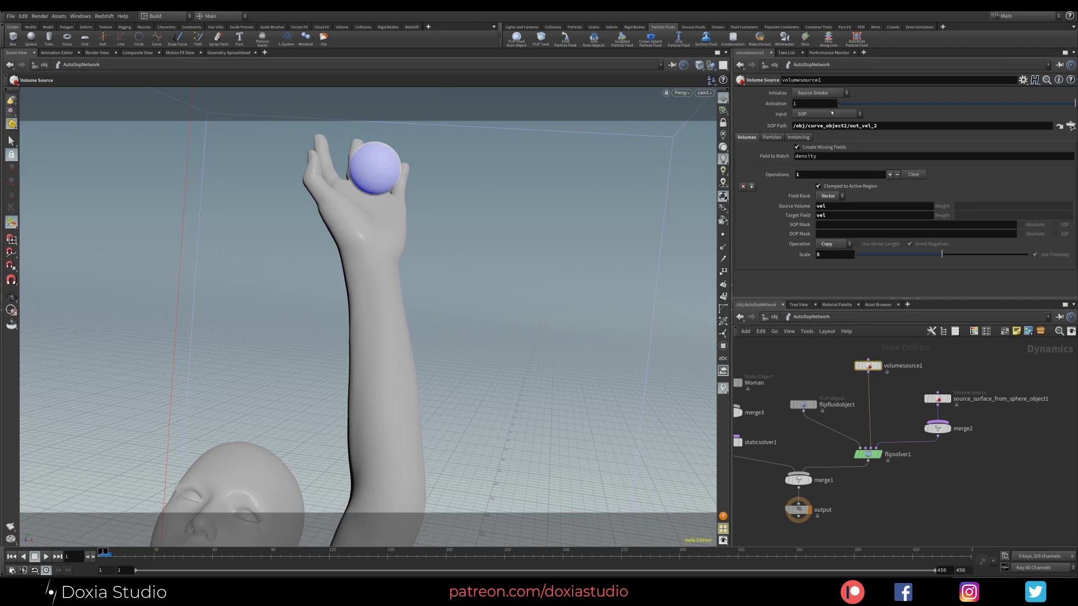
Step: Review the SOP path, field rank, source volume, target field and scale settings of volumesource1
drag(879, 126, 790, 126)
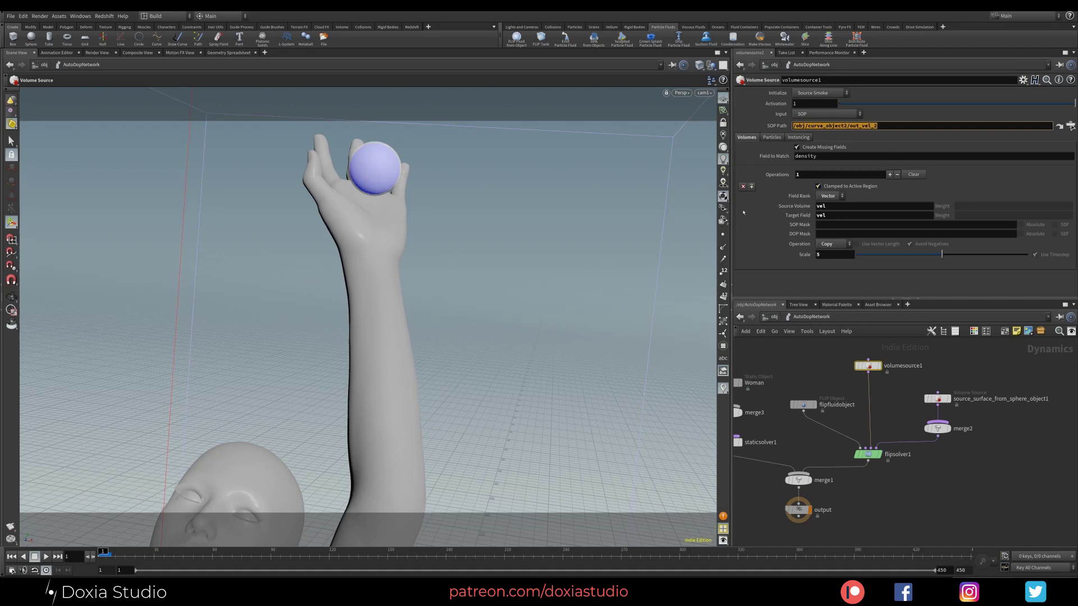
click(826, 197)
click(826, 215)
drag(843, 206, 809, 215)
click(837, 217)
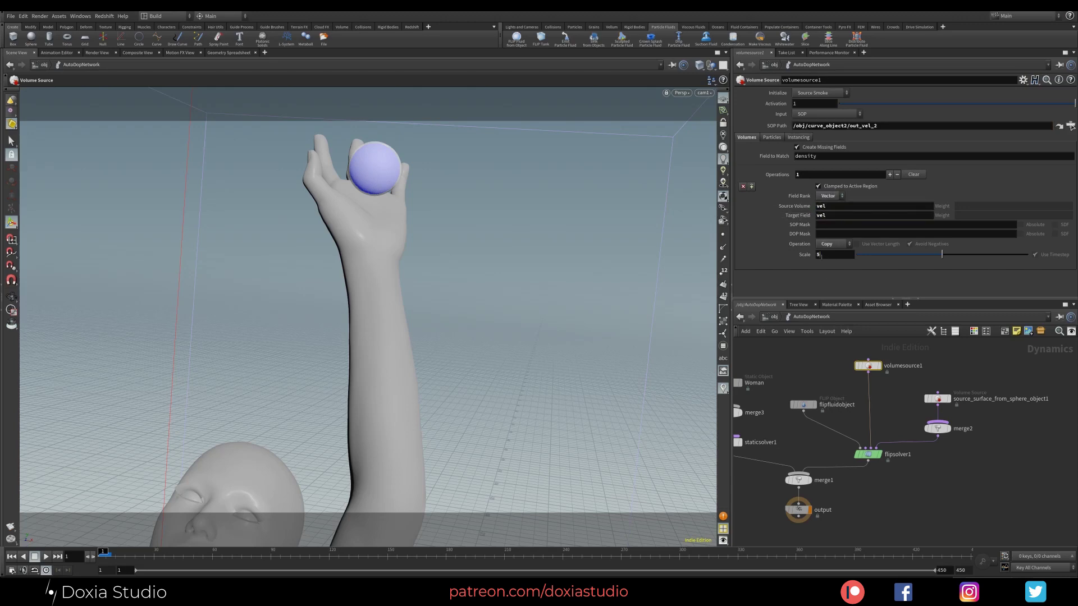
Step: Check the scale multiplier of volumesource1's vel copy operation, leaving the value as it is
click(819, 254)
key(Return)
drag(833, 256, 806, 257)
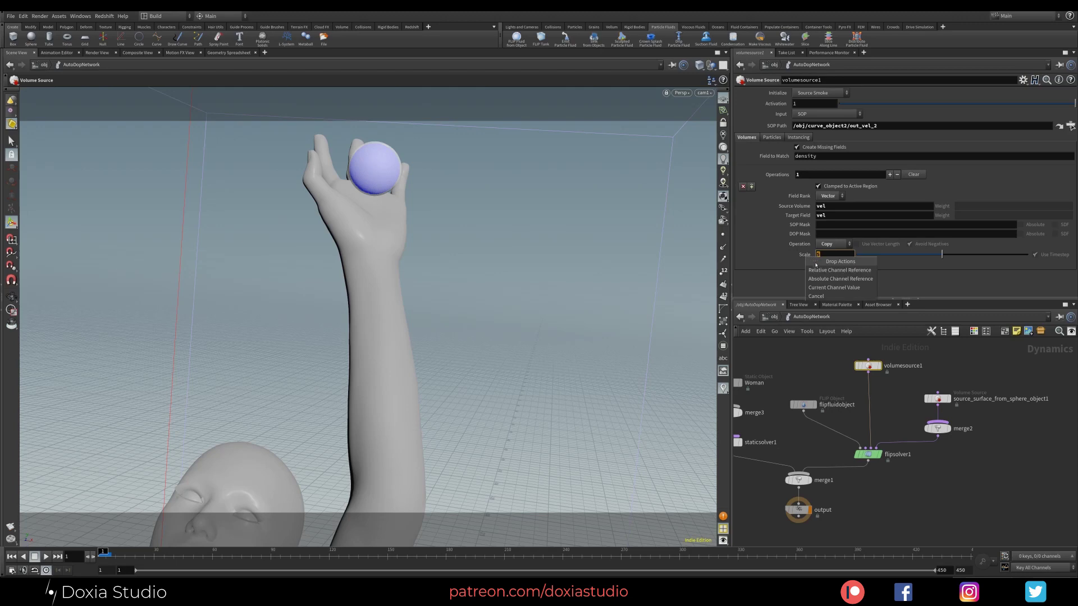
click(876, 400)
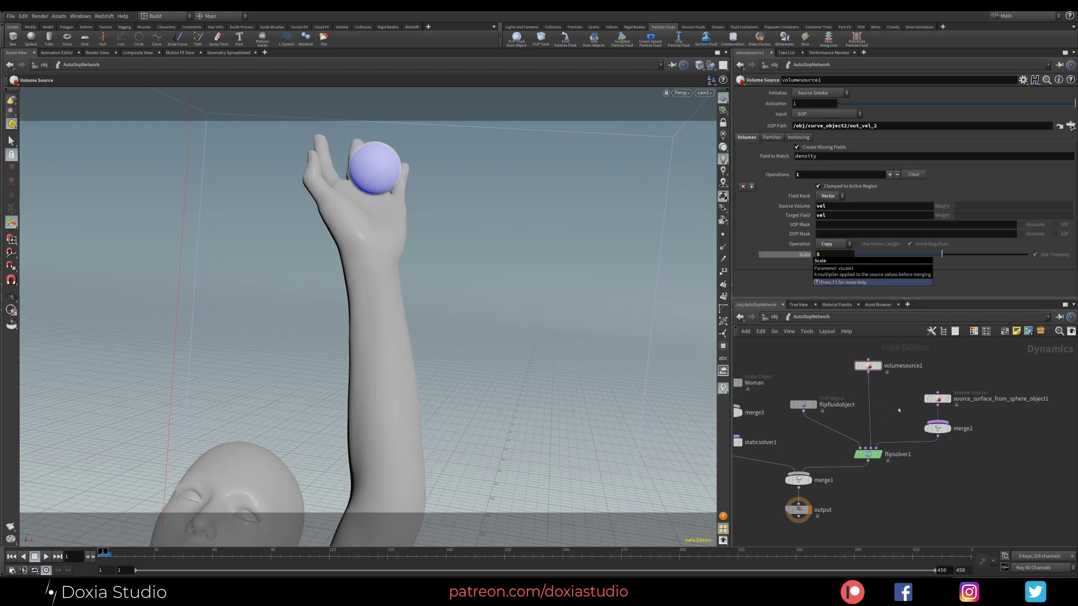
Step: Examine the connection from volumesource1 into flipsolver1's Volume Velocity input, and show the whole AutoDopNetwork node layout
scroll(899, 409, up, 3)
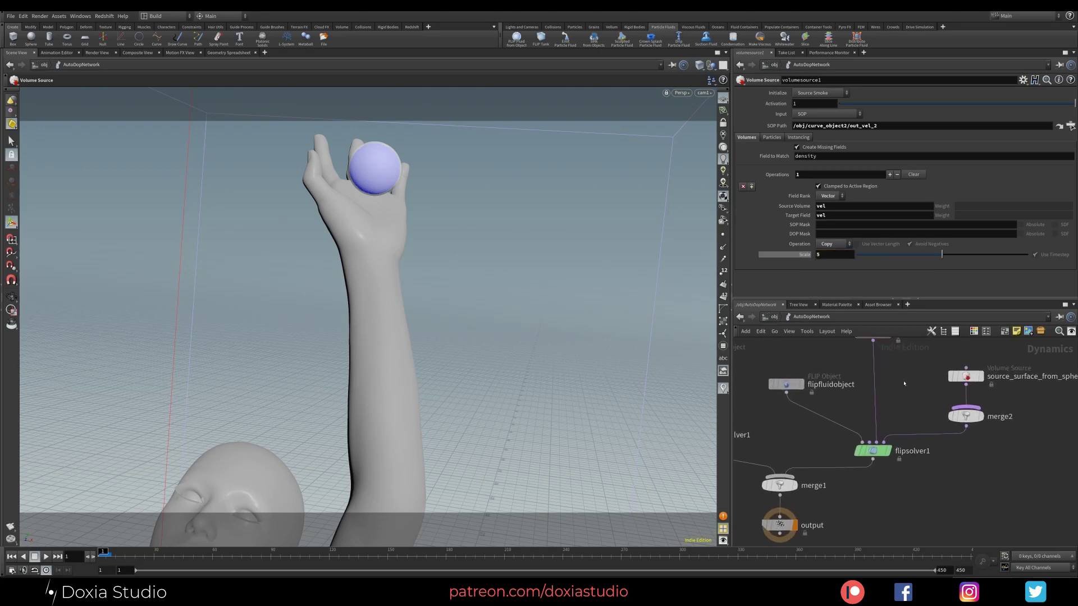
middle_drag(904, 384, 949, 401)
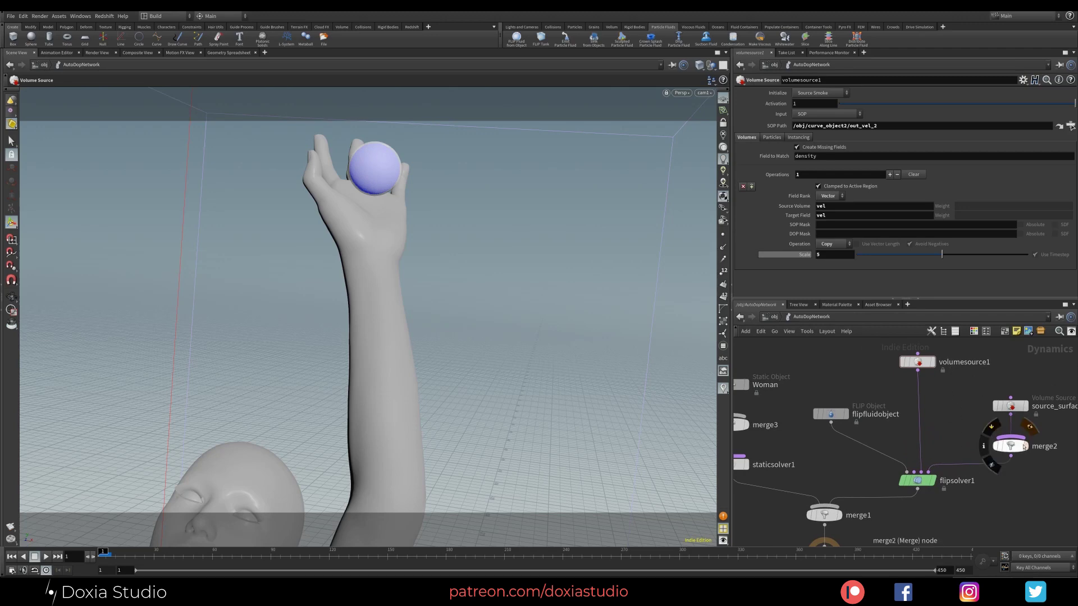
scroll(959, 436, up, 2)
middle_drag(959, 436, 947, 355)
drag(888, 422, 886, 434)
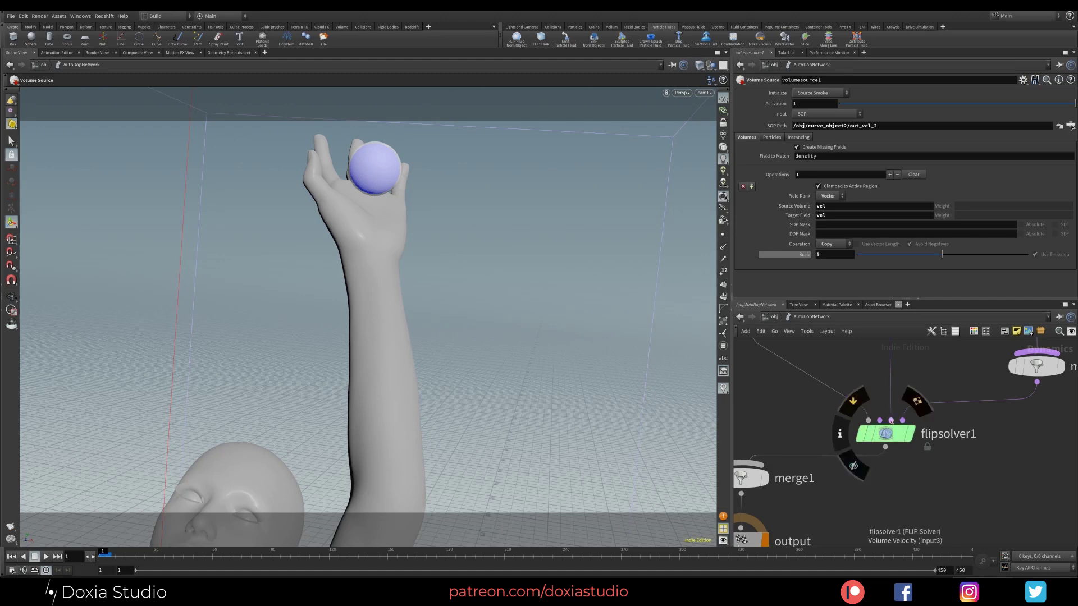
scroll(883, 445, down, 6)
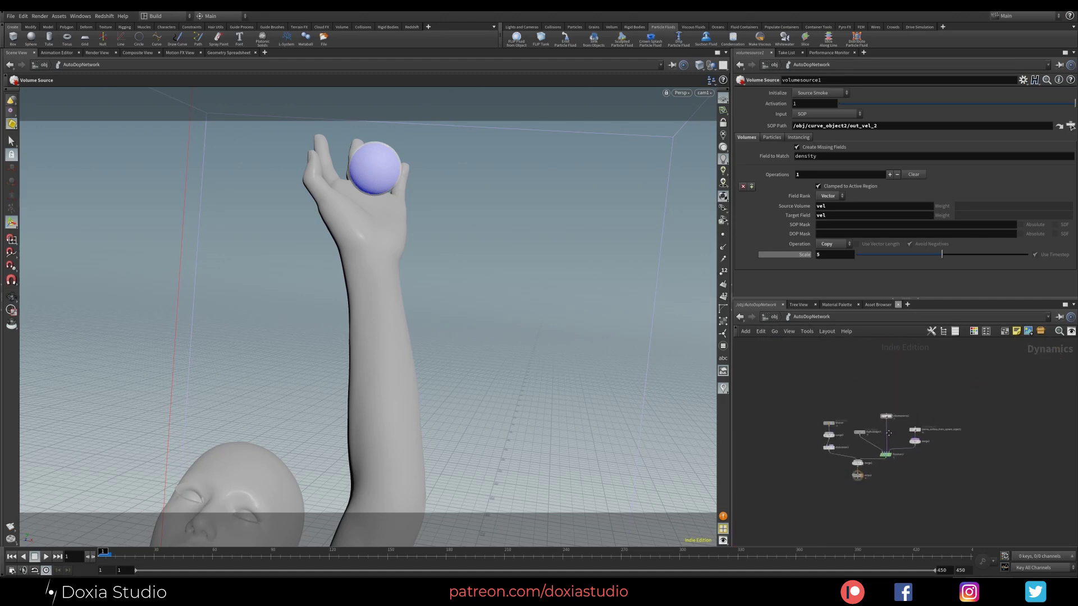
scroll(848, 466, up, 5)
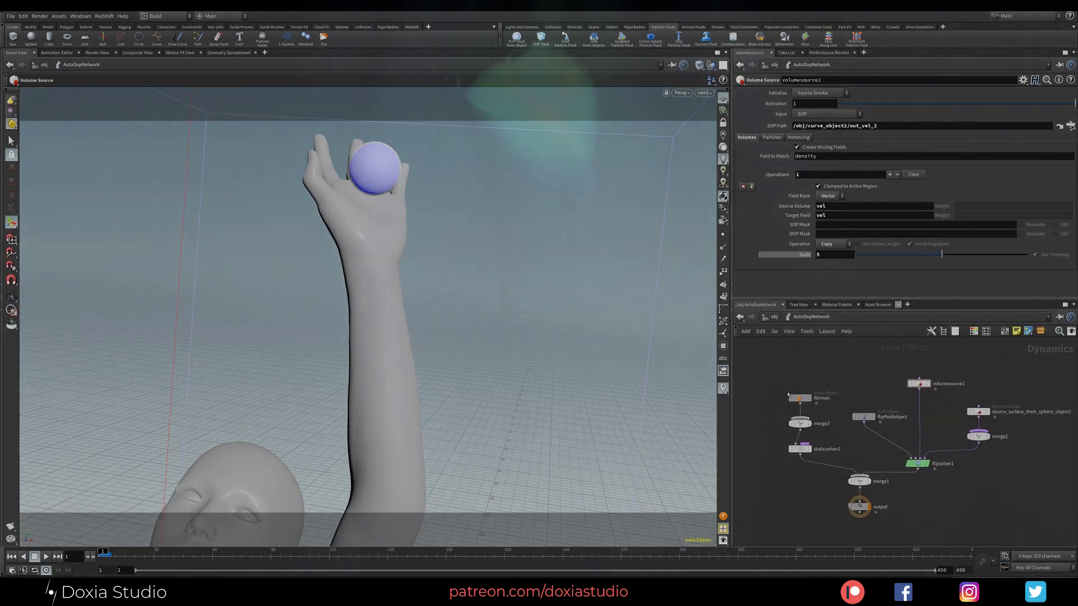